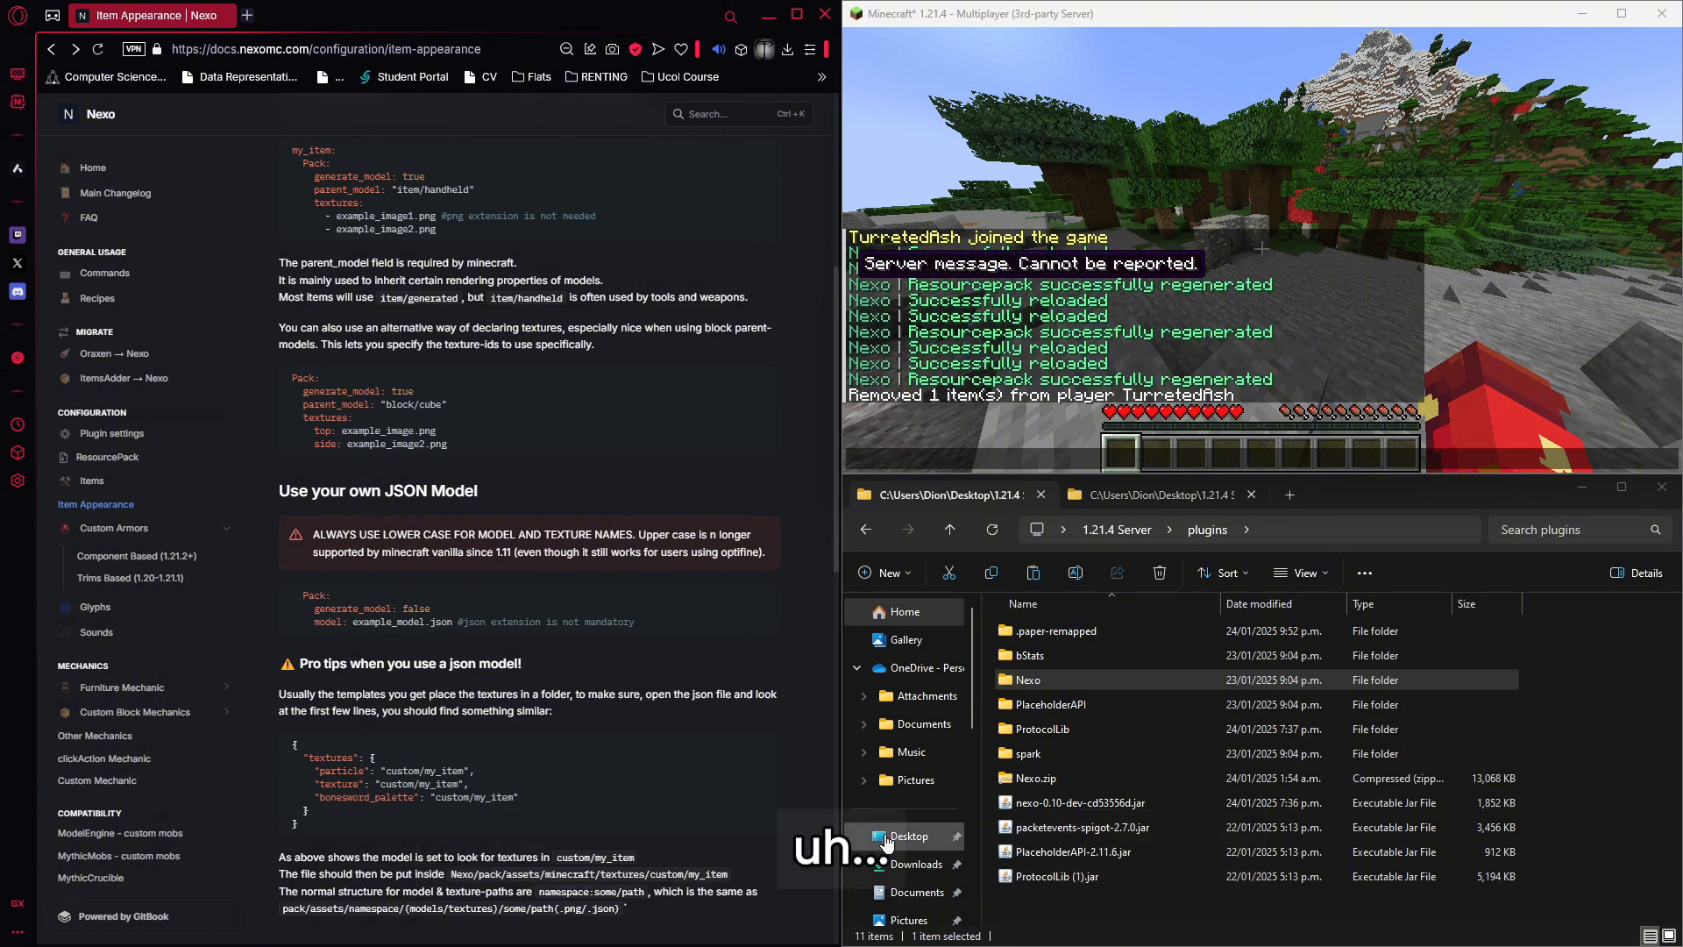
Open the nexo_defaults folder inside the Nexo plugin's items folder.
double_click(1075, 681)
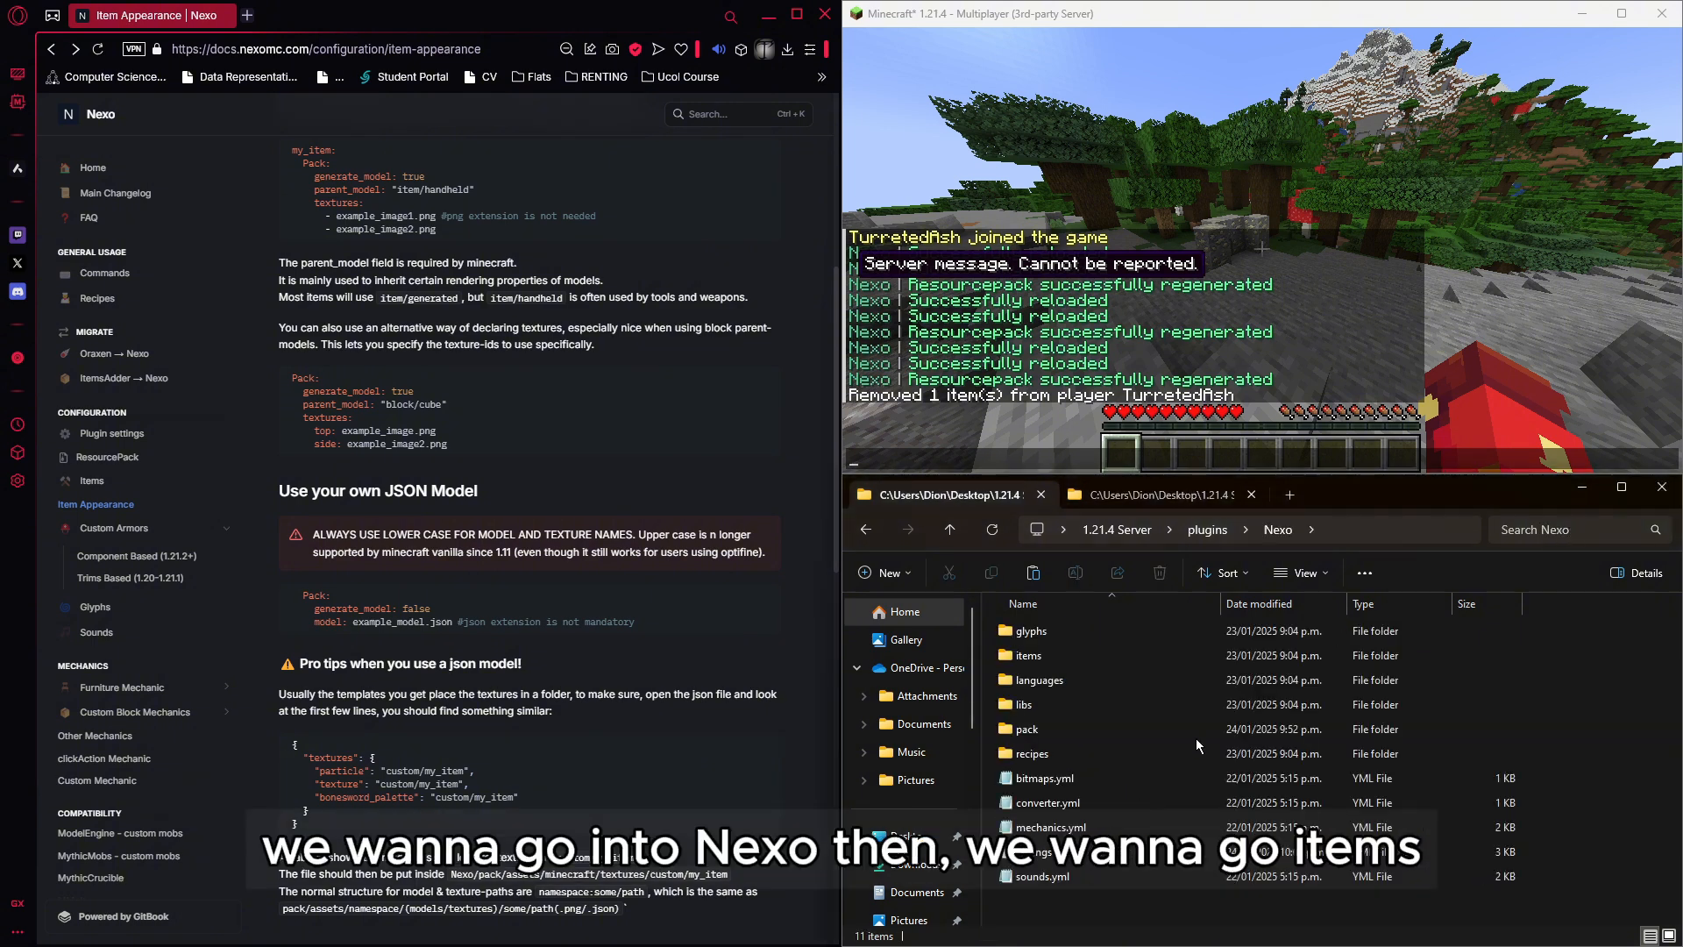
double_click(1038, 656)
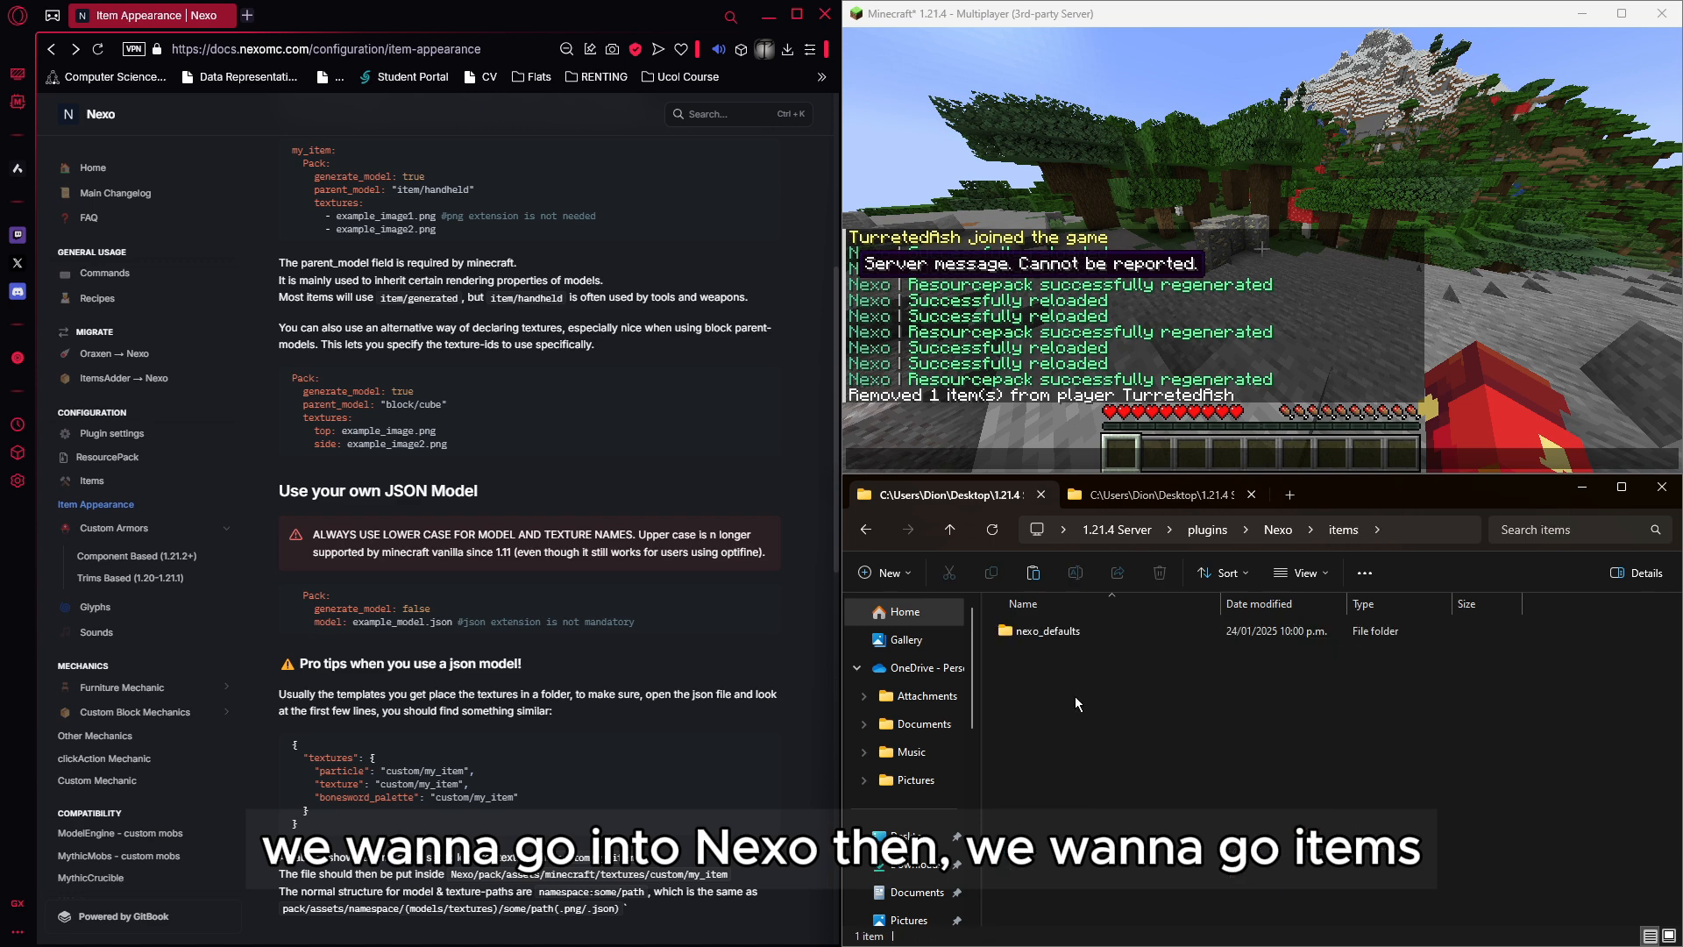
double_click(1075, 633)
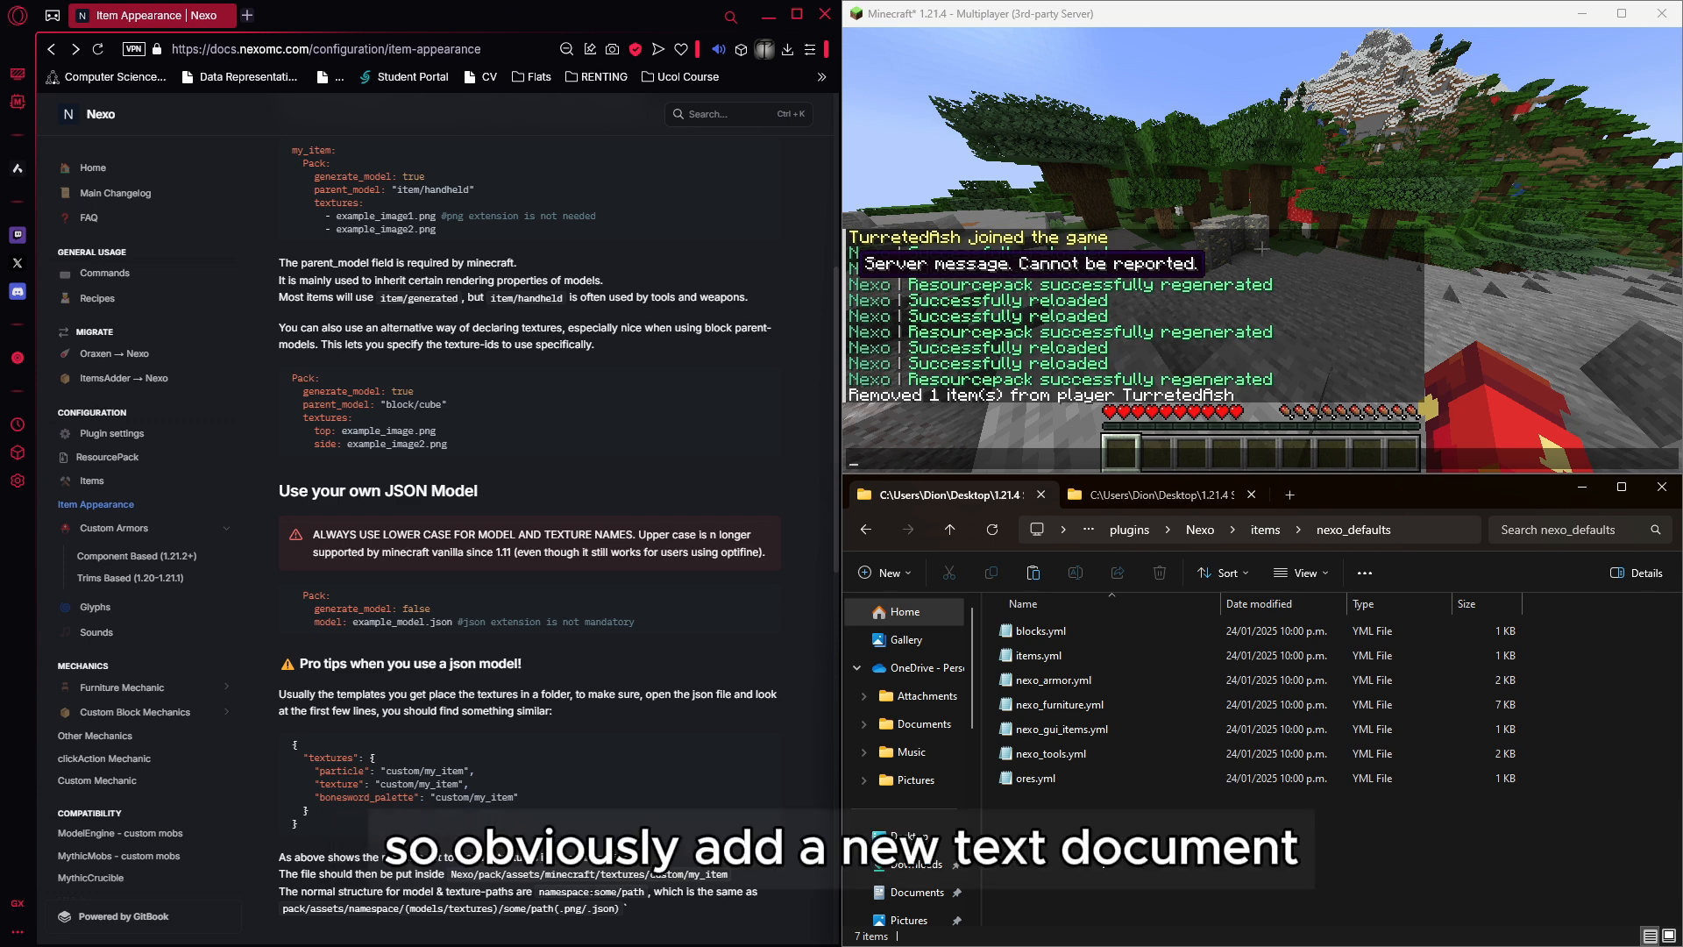
Create a new text document in nexo_defaults and name it katana_sword.yml, replacing the .txt extension.
right_click(1197, 866)
mouse_move(1190, 776)
click(1419, 881)
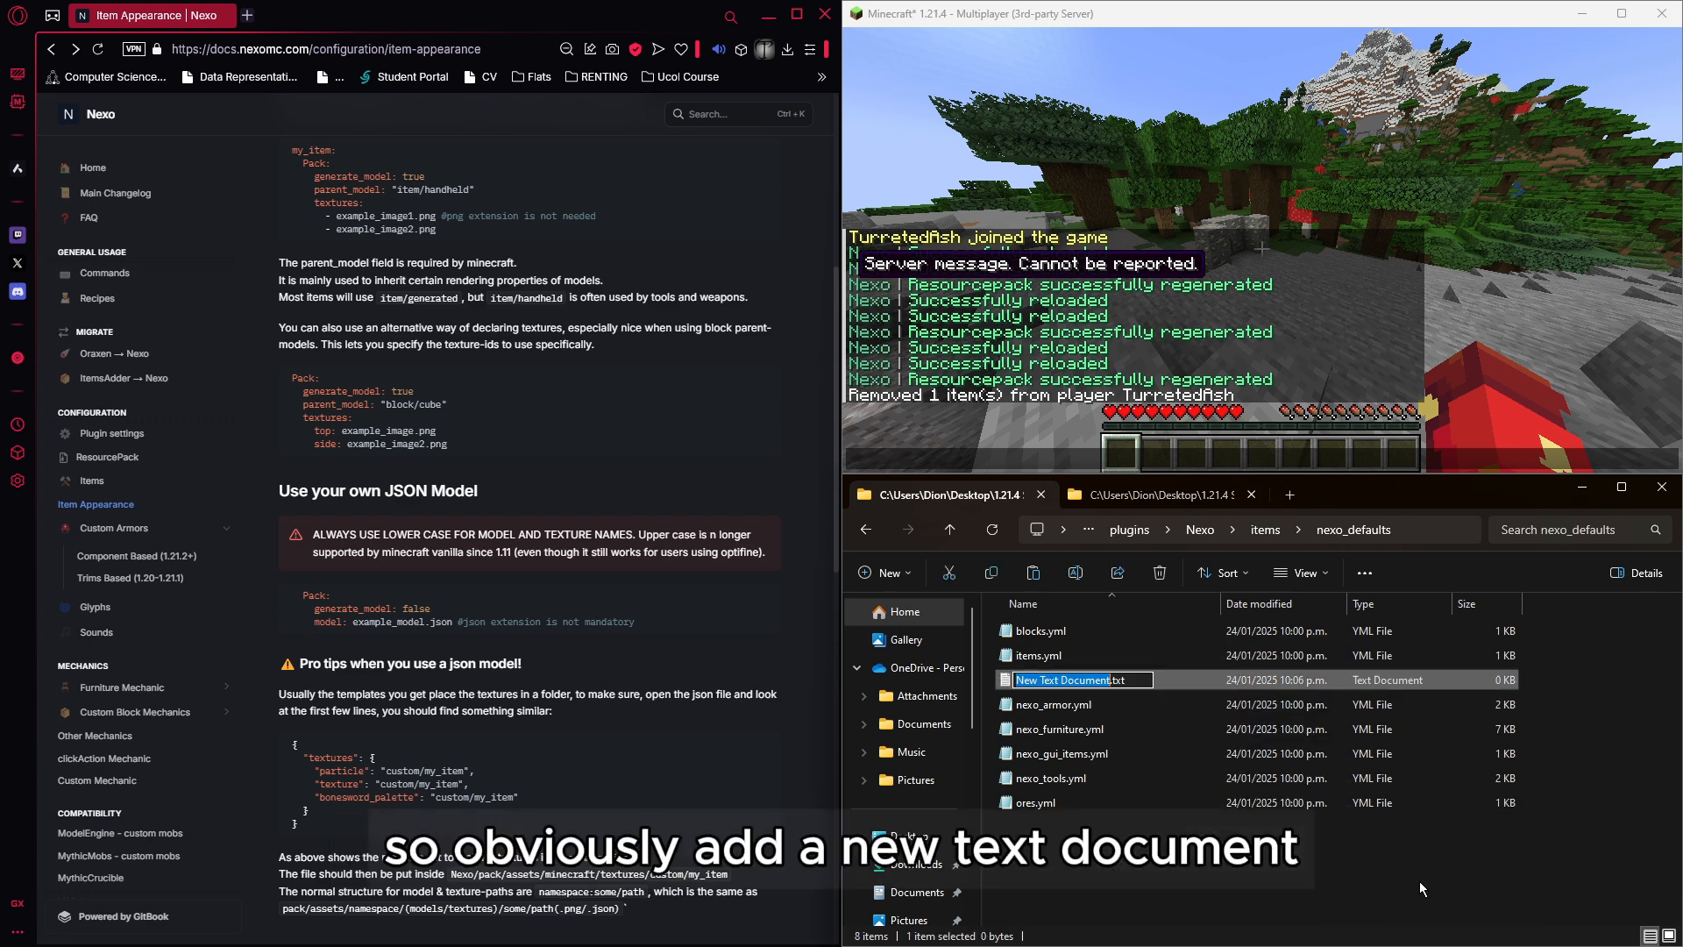
key(BackSpace)
key(Delete)
key(Delete)
key(Delete)
key(Delete)
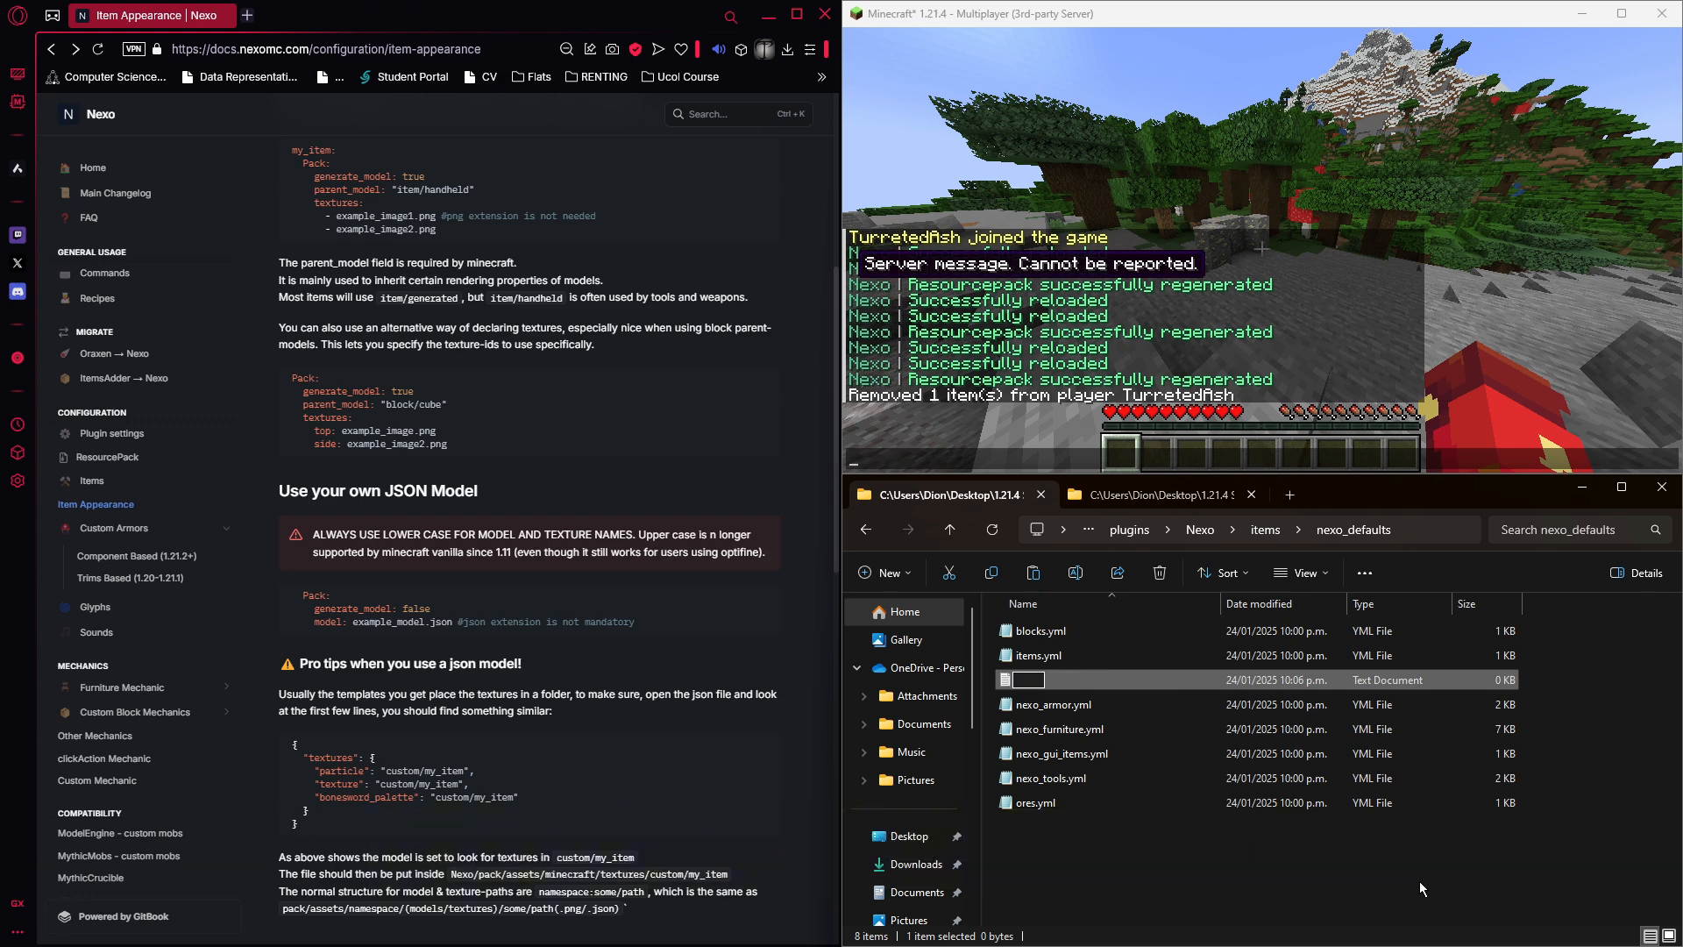
text(ka)
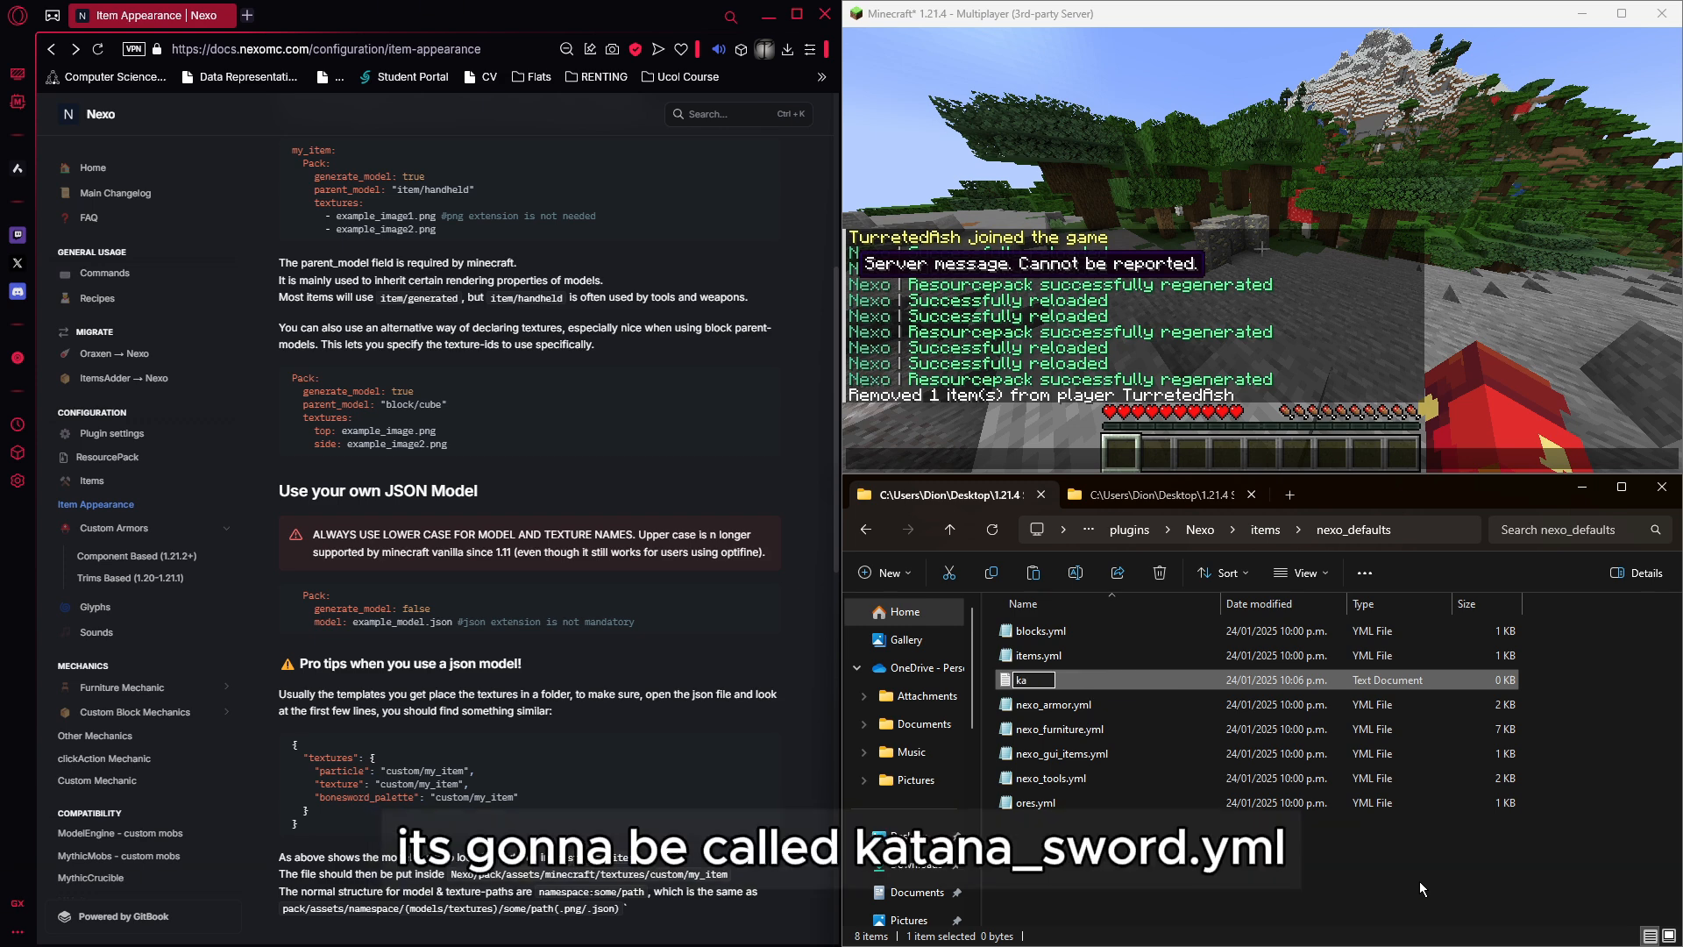
text(tana_sword)
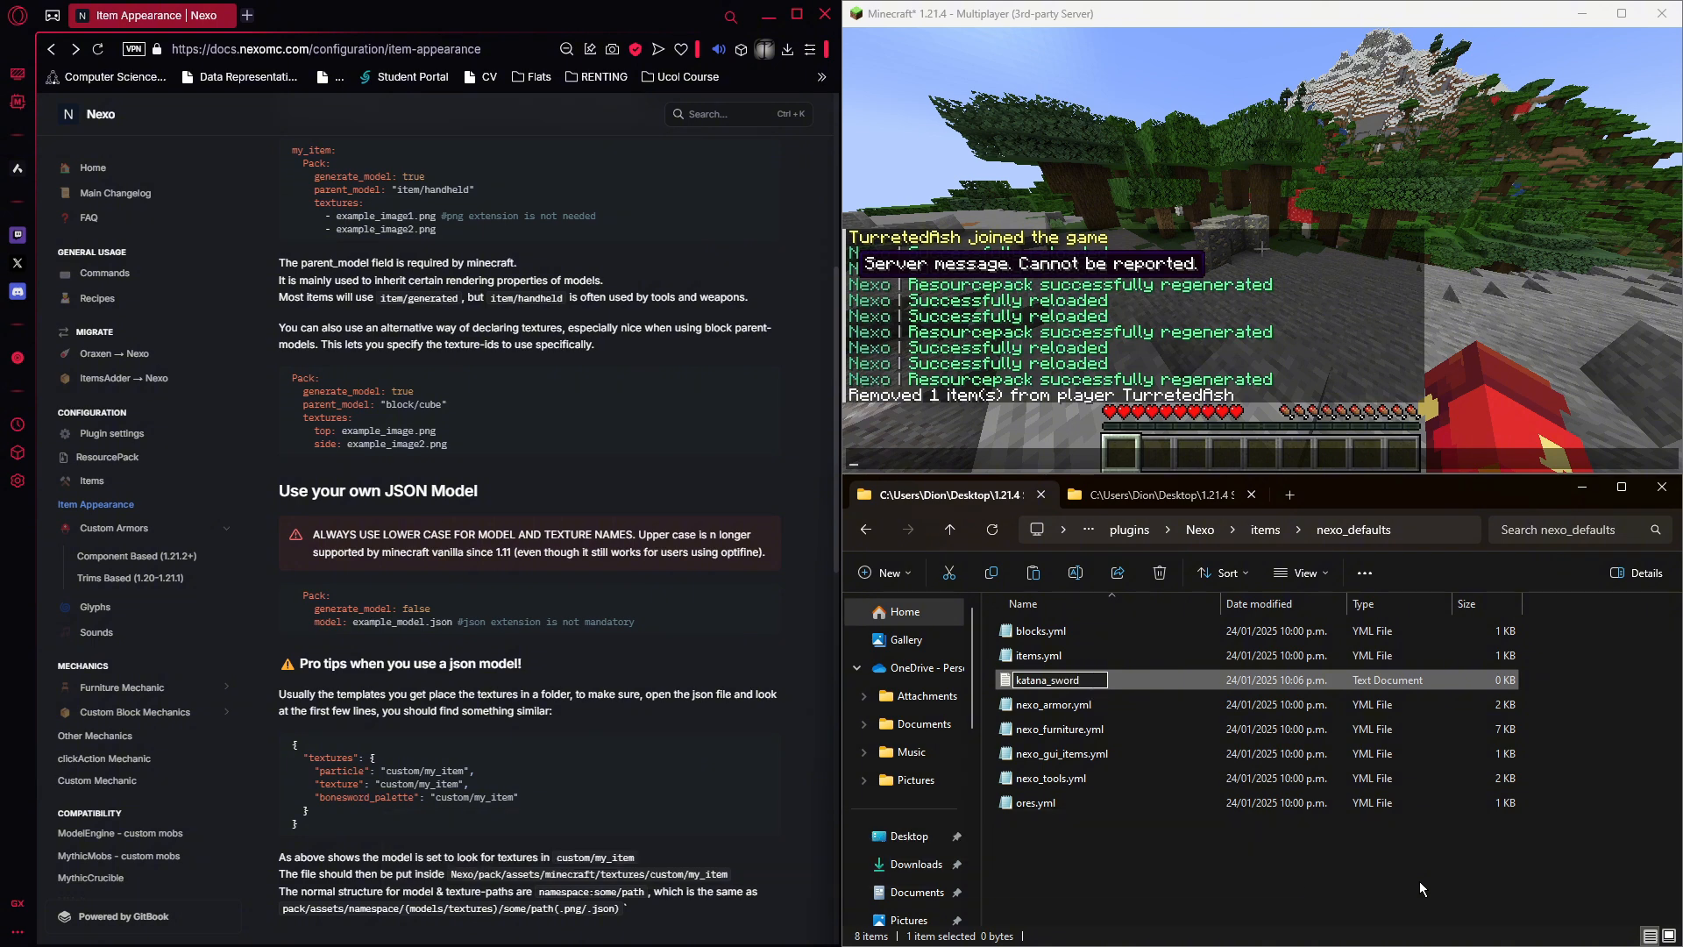
text(.yml)
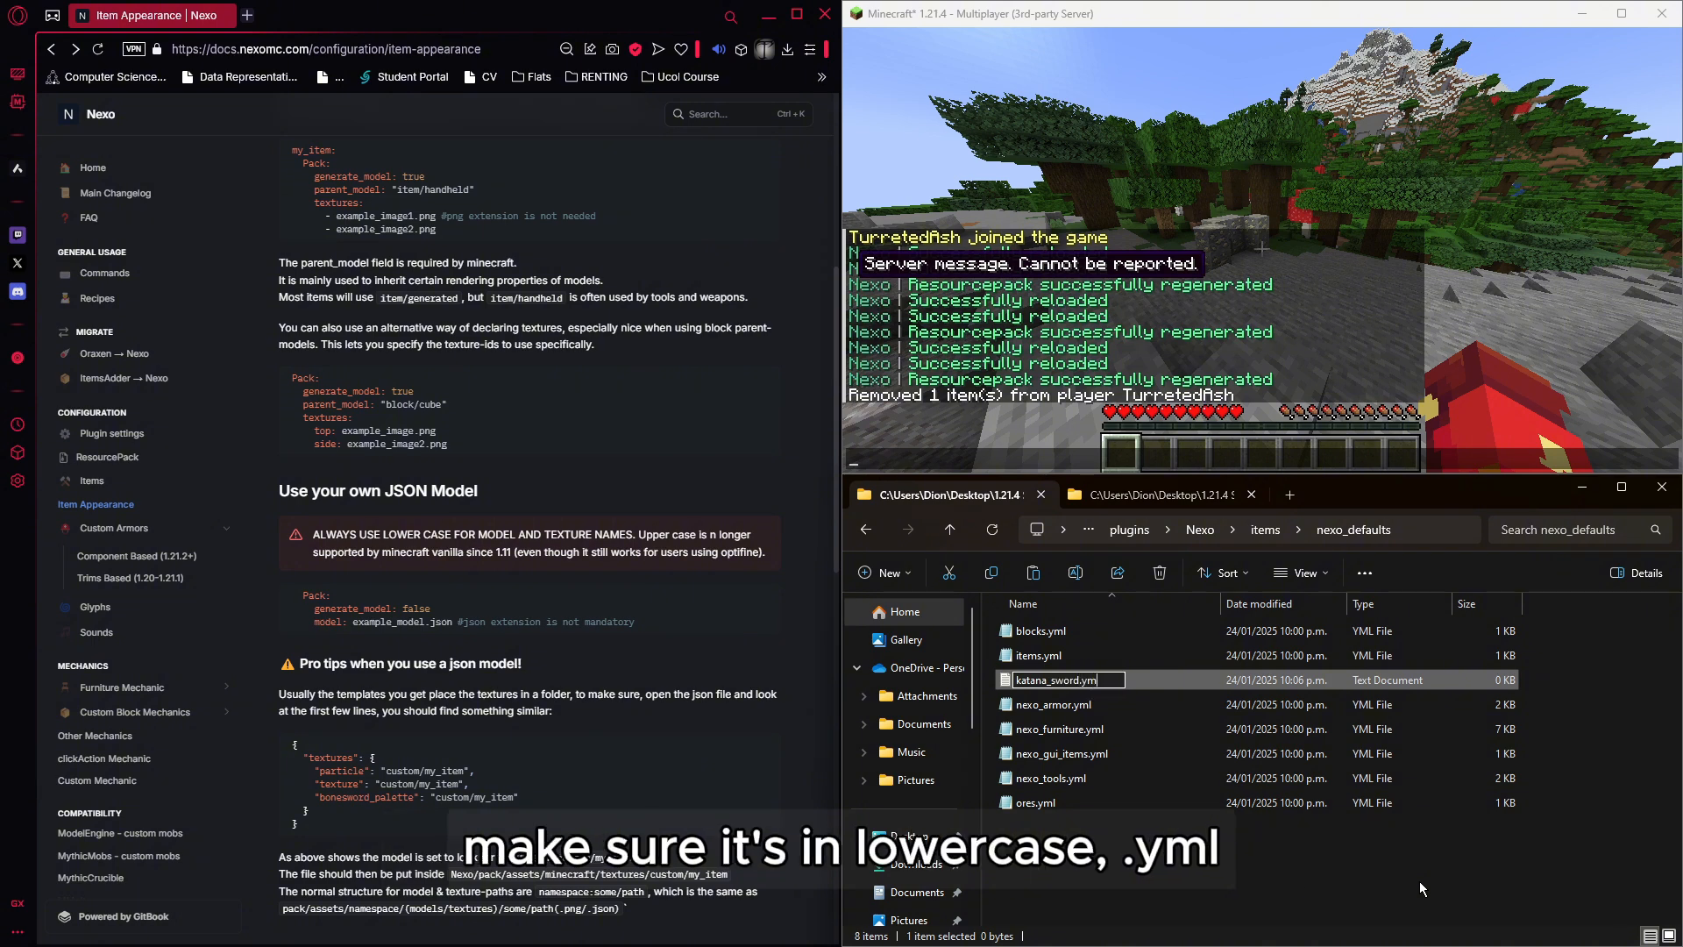
key(Return)
key(Return)
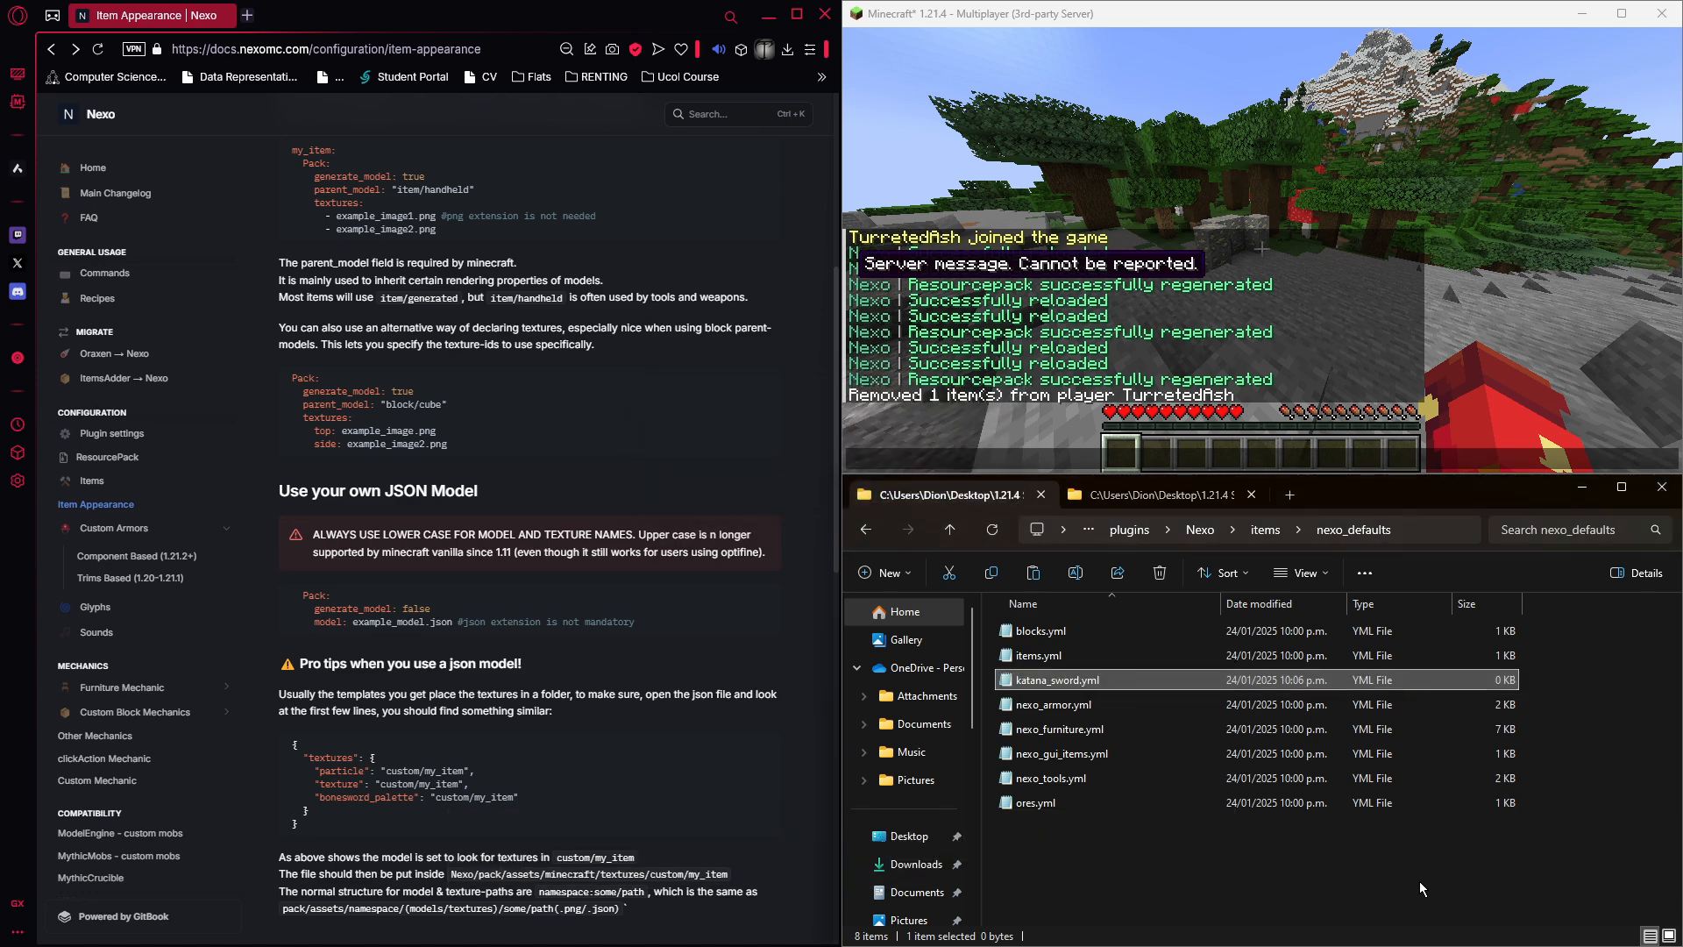
Open katana_sword.yml in Visual Studio Code and close the katana.json file.
right_click(1120, 680)
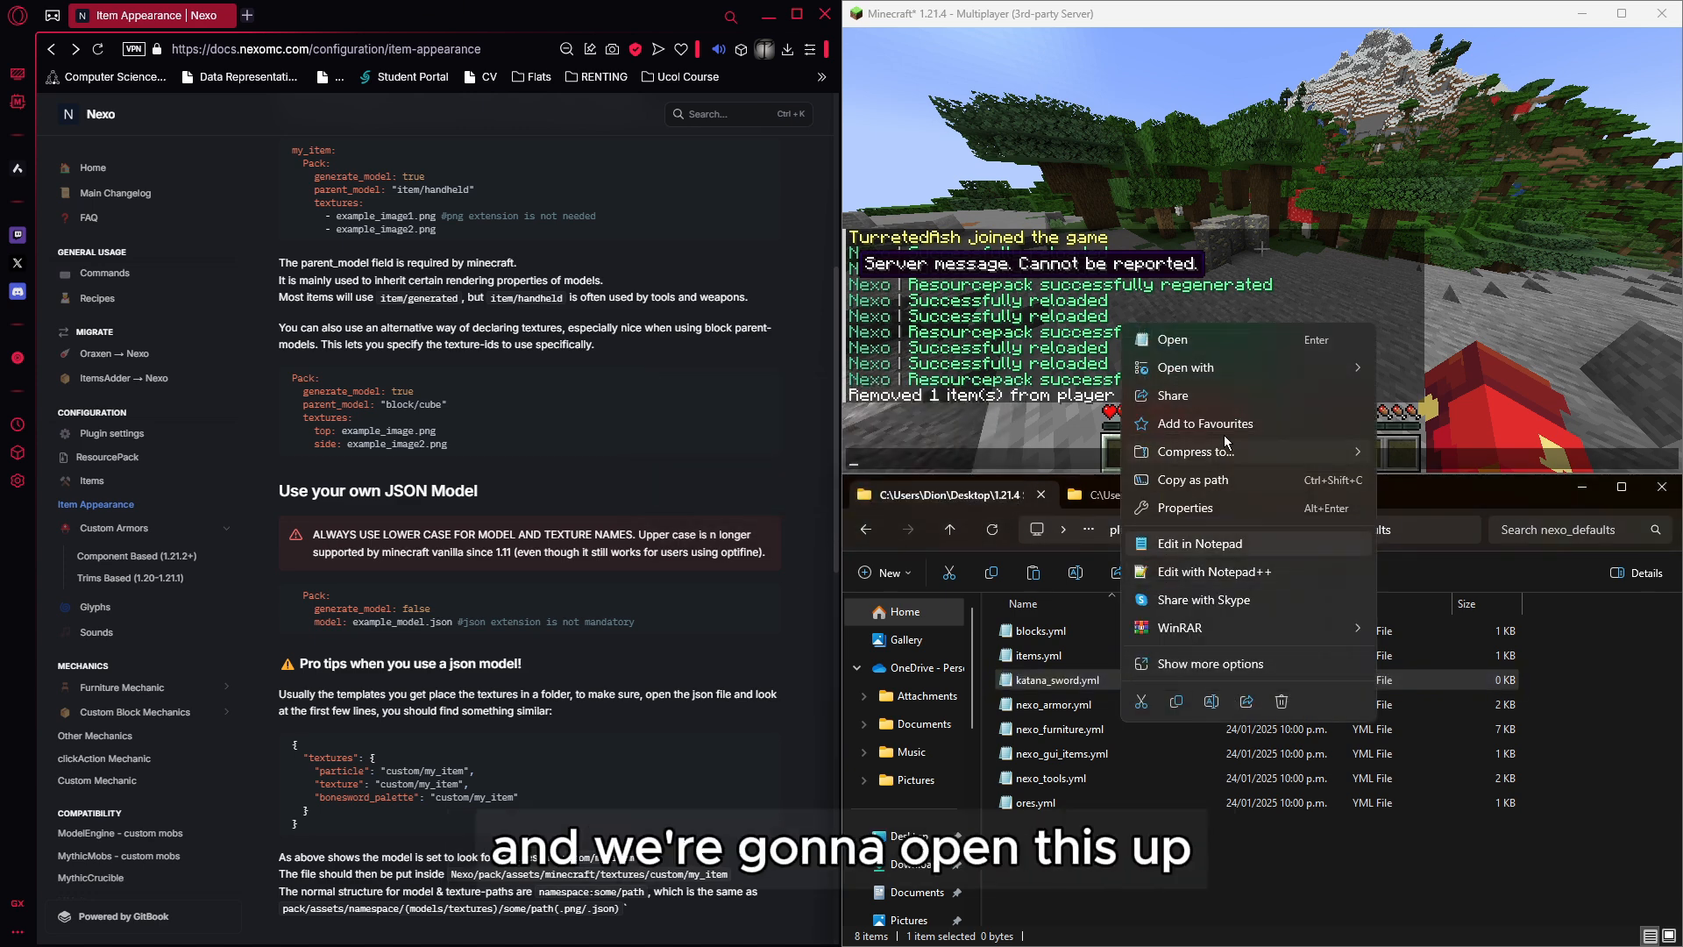
mouse_move(1233, 366)
click(1434, 417)
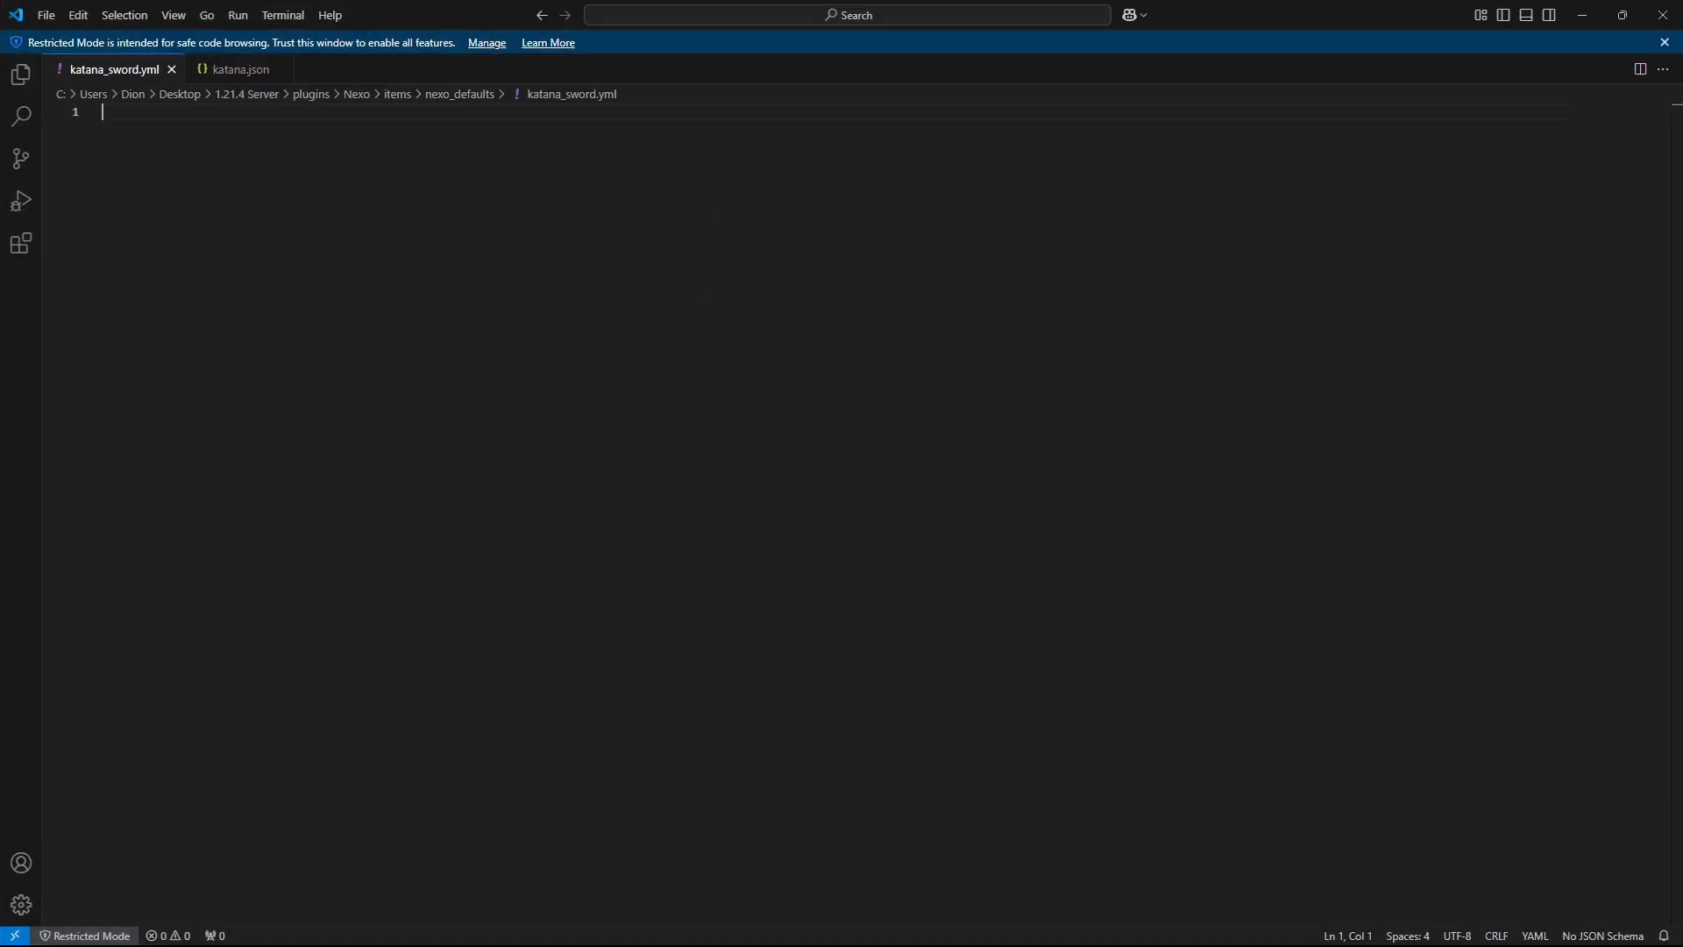
click(281, 69)
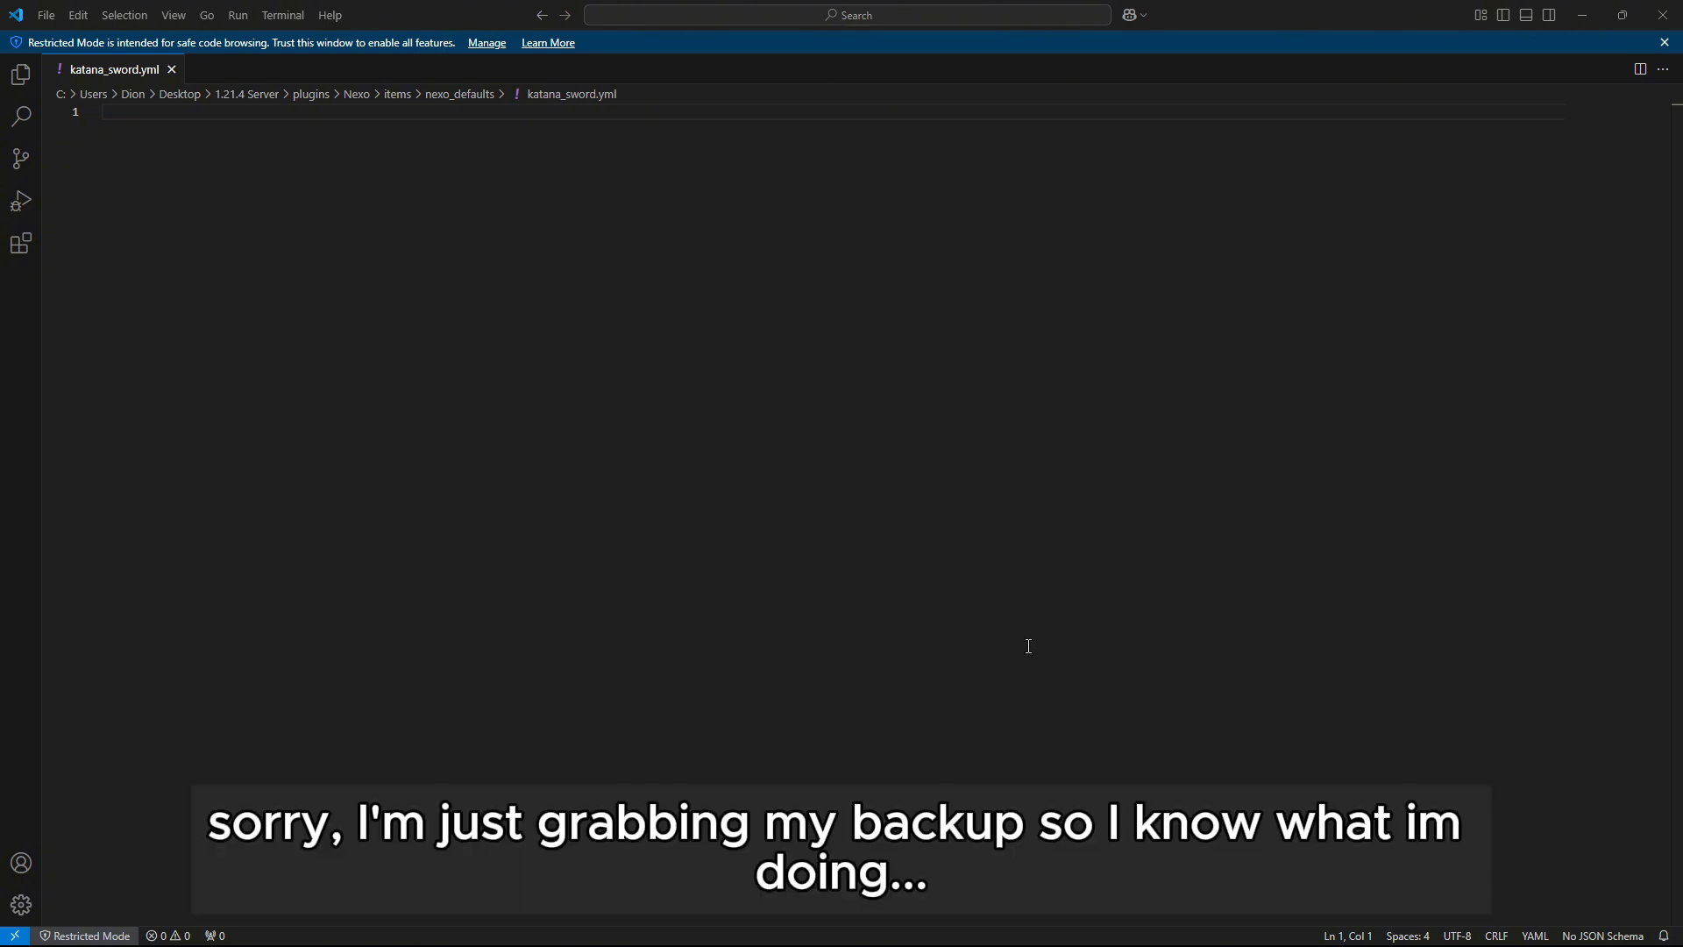
Start the file with the top-level item key katana_sword: and begin an indented line below it.
click(224, 119)
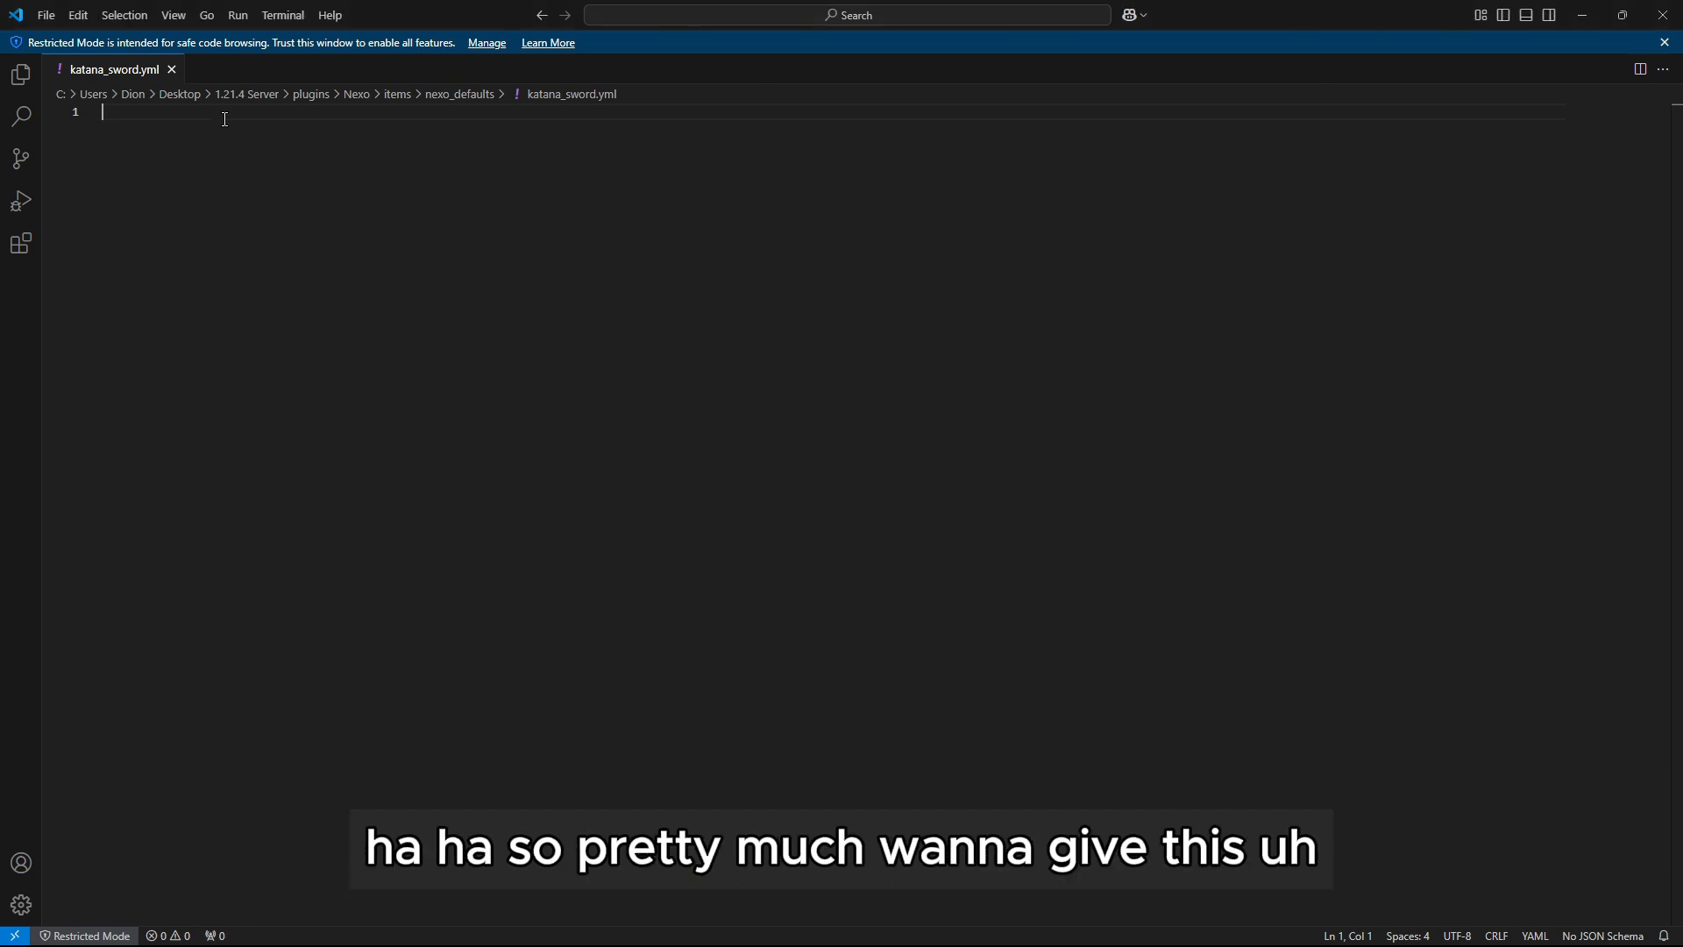
text(katana)
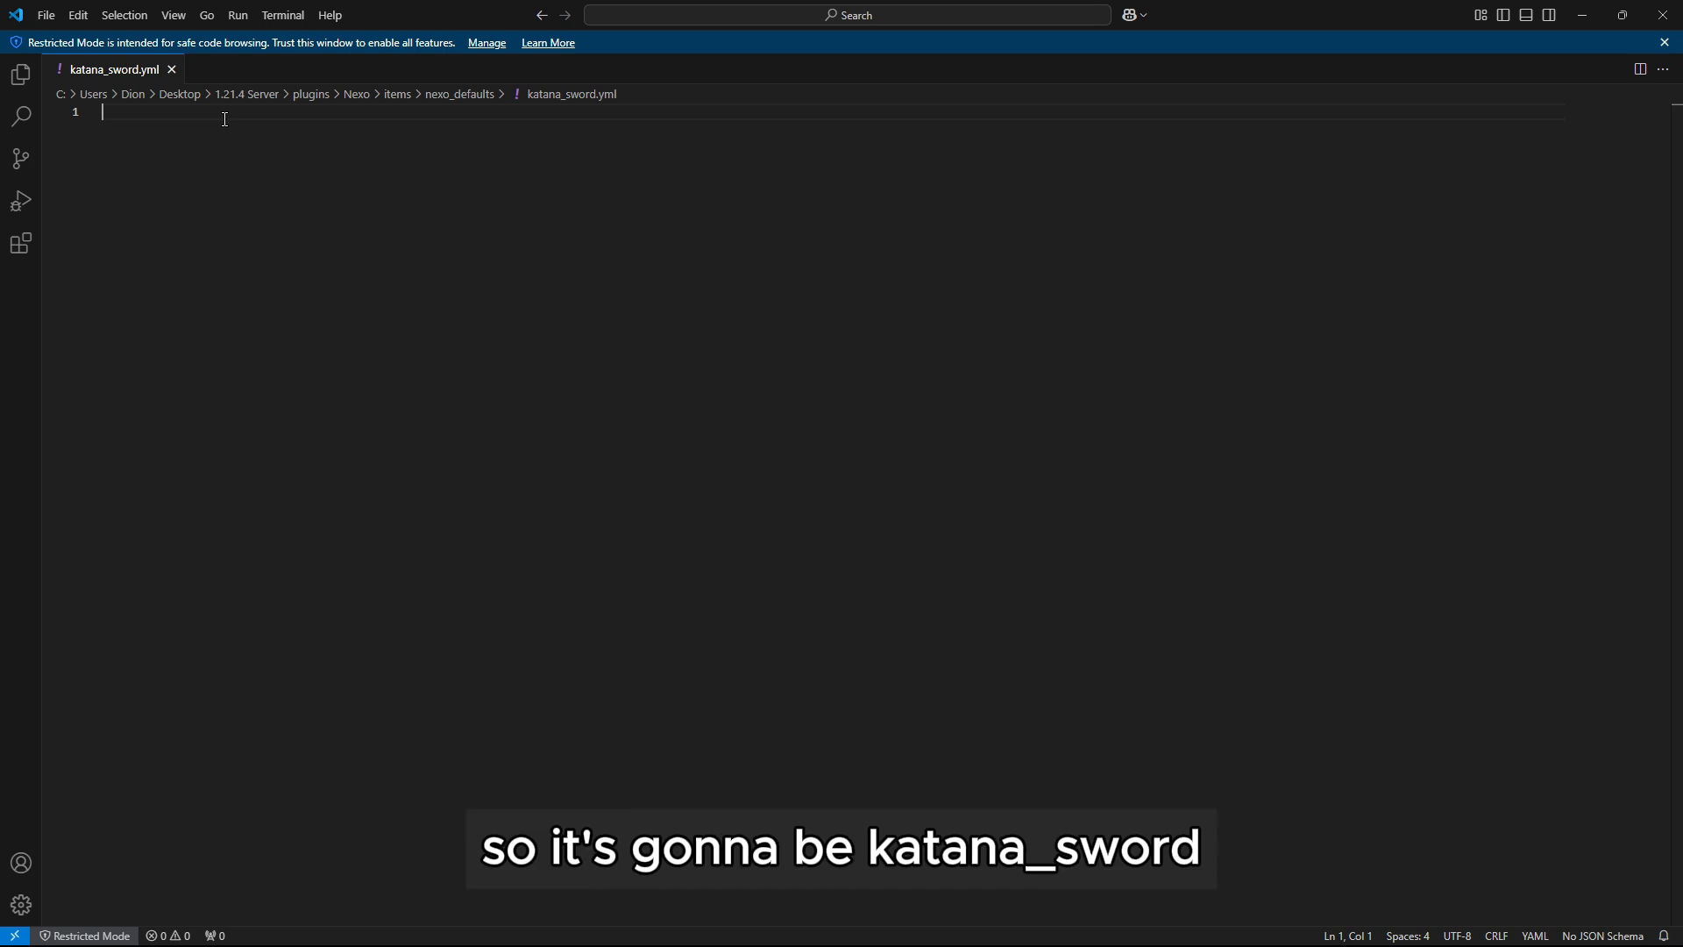
text(_sword:)
key(Return)
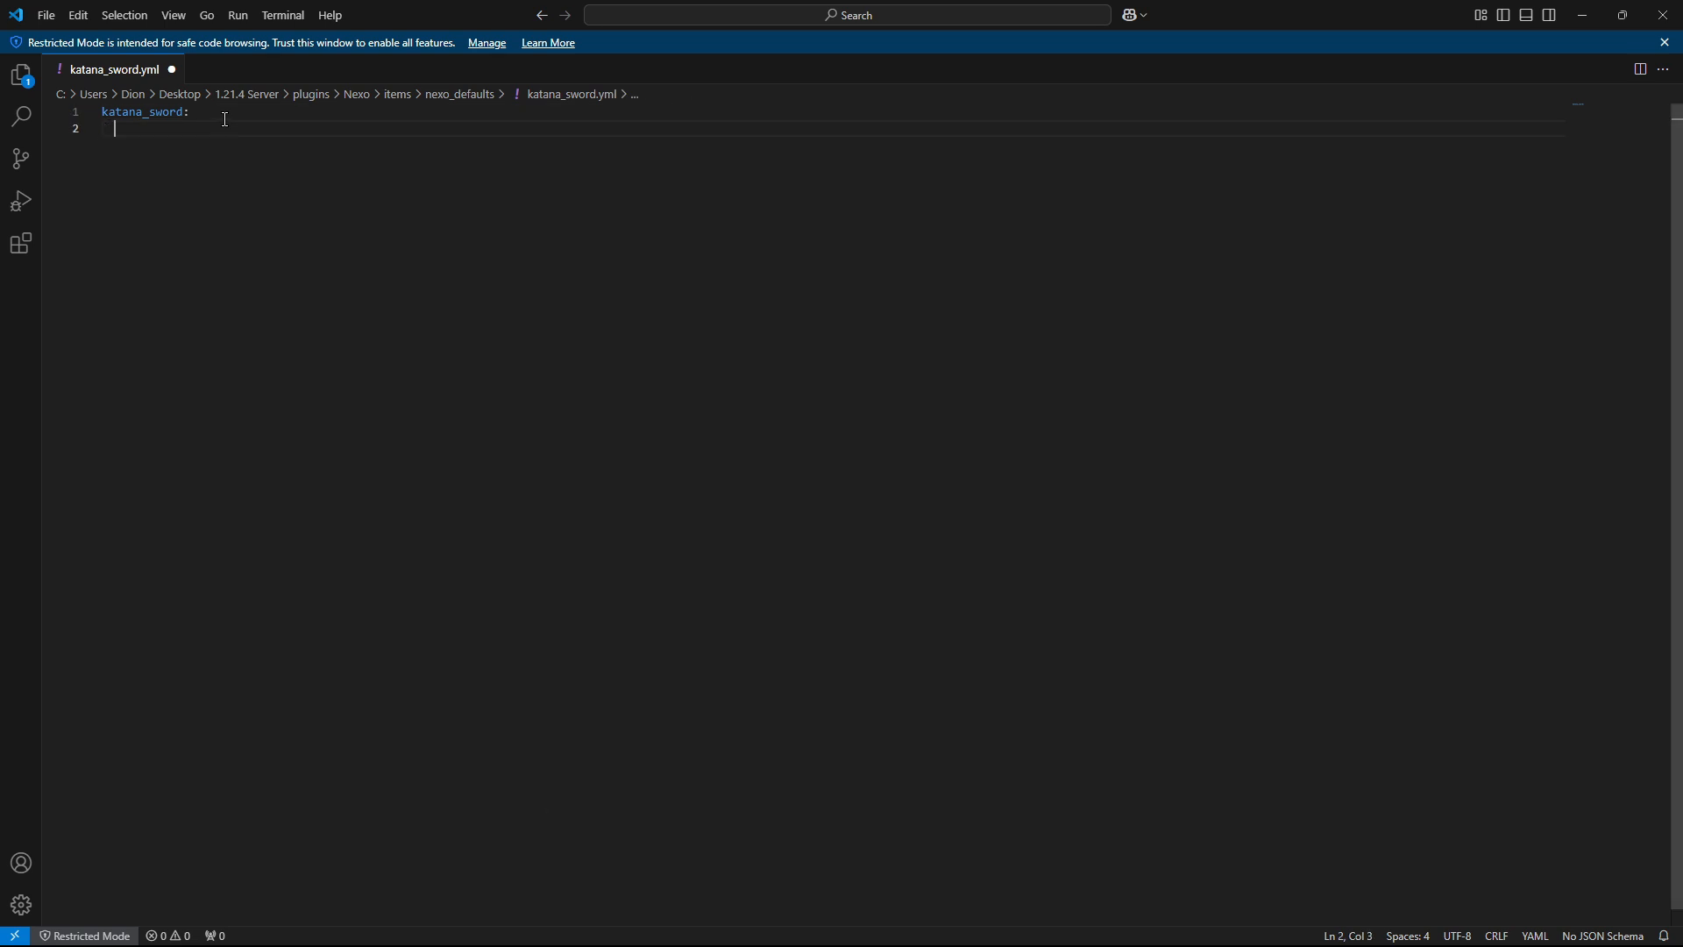
Add itemname: Katana Sword under katana_sword, followed by an empty material: key at the same indentation.
text(ir)
key(BackSpace)
text(temname:)
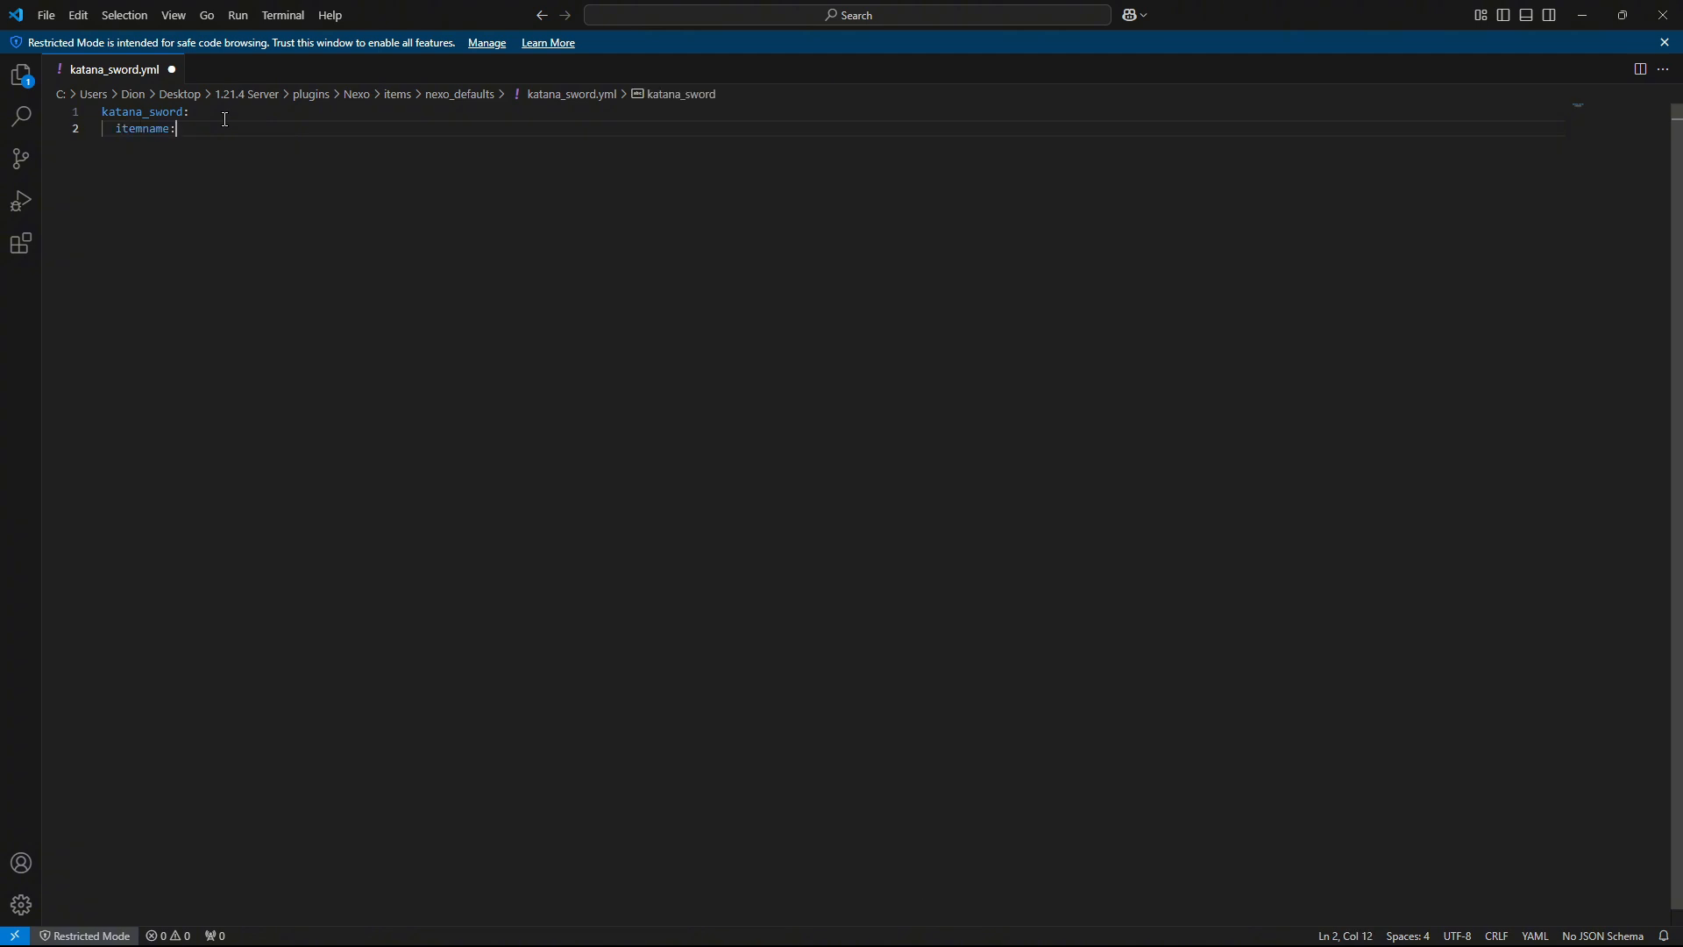
text( Katan)
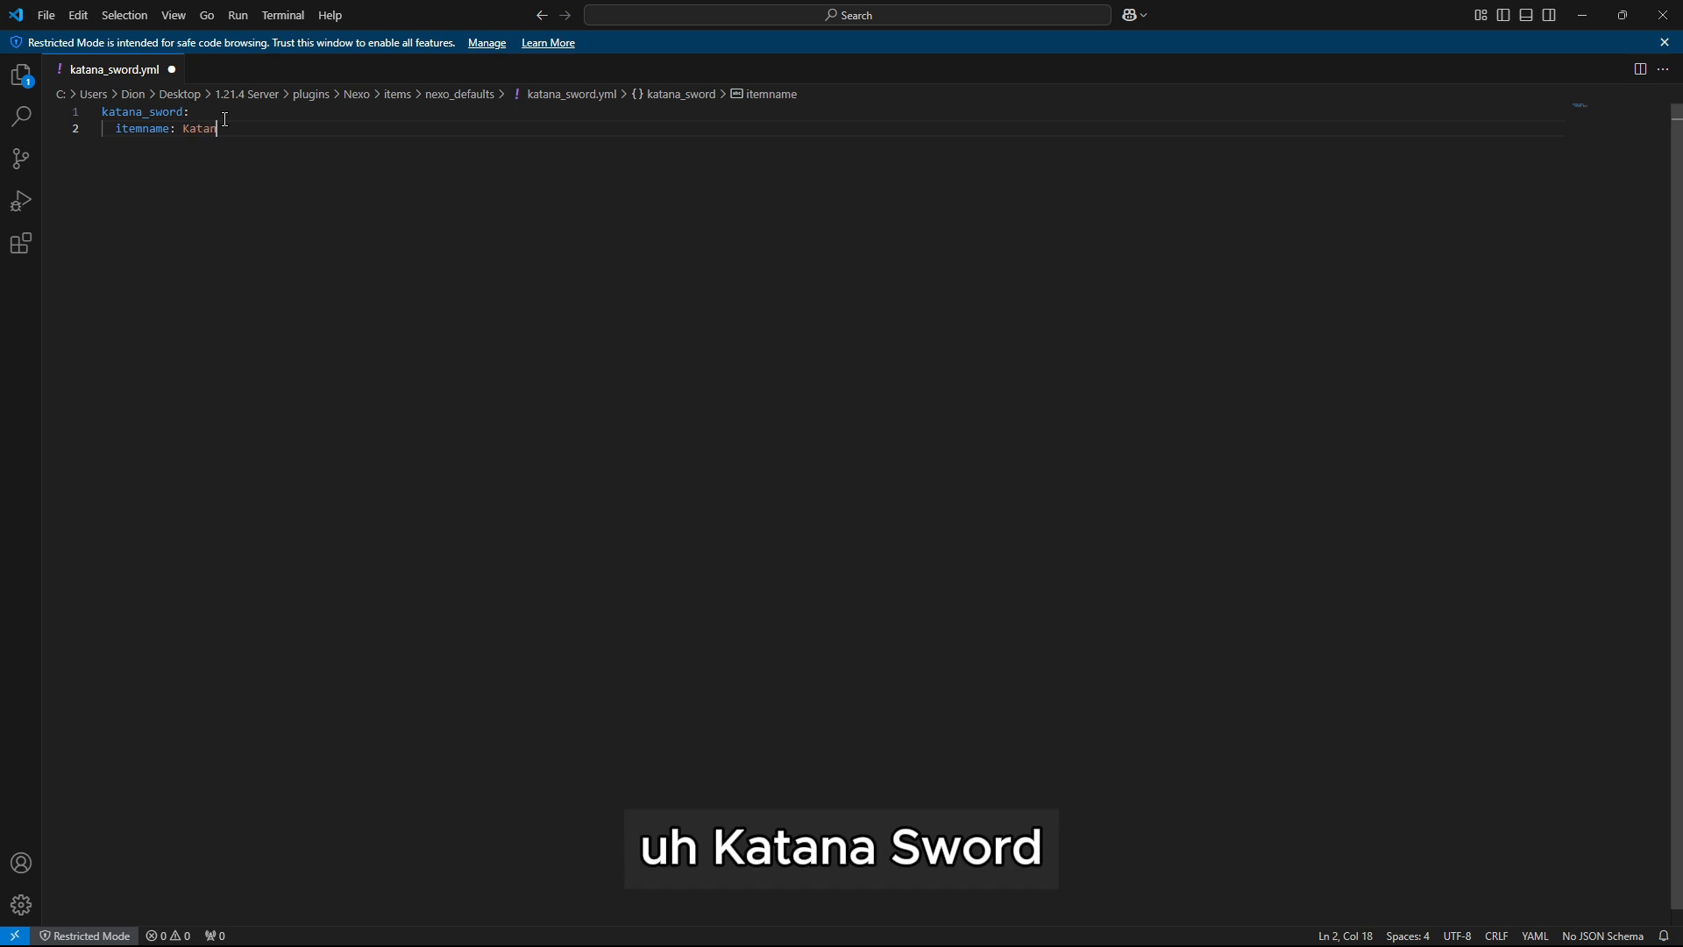
text(a Sword)
key(Return)
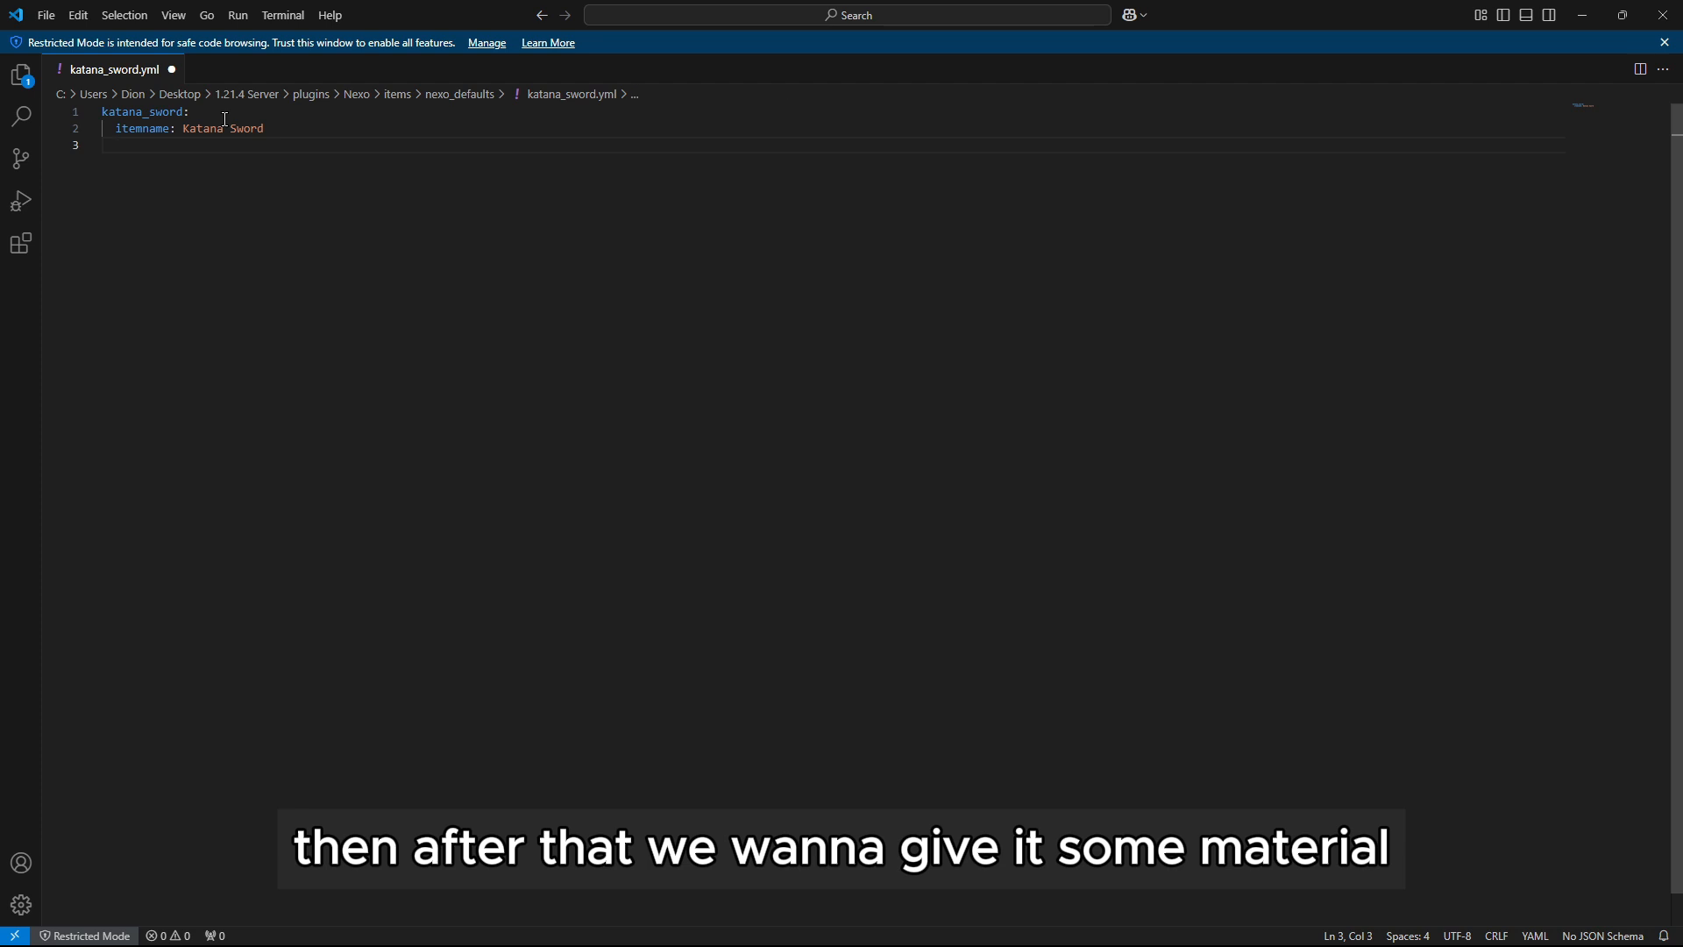
text(mat)
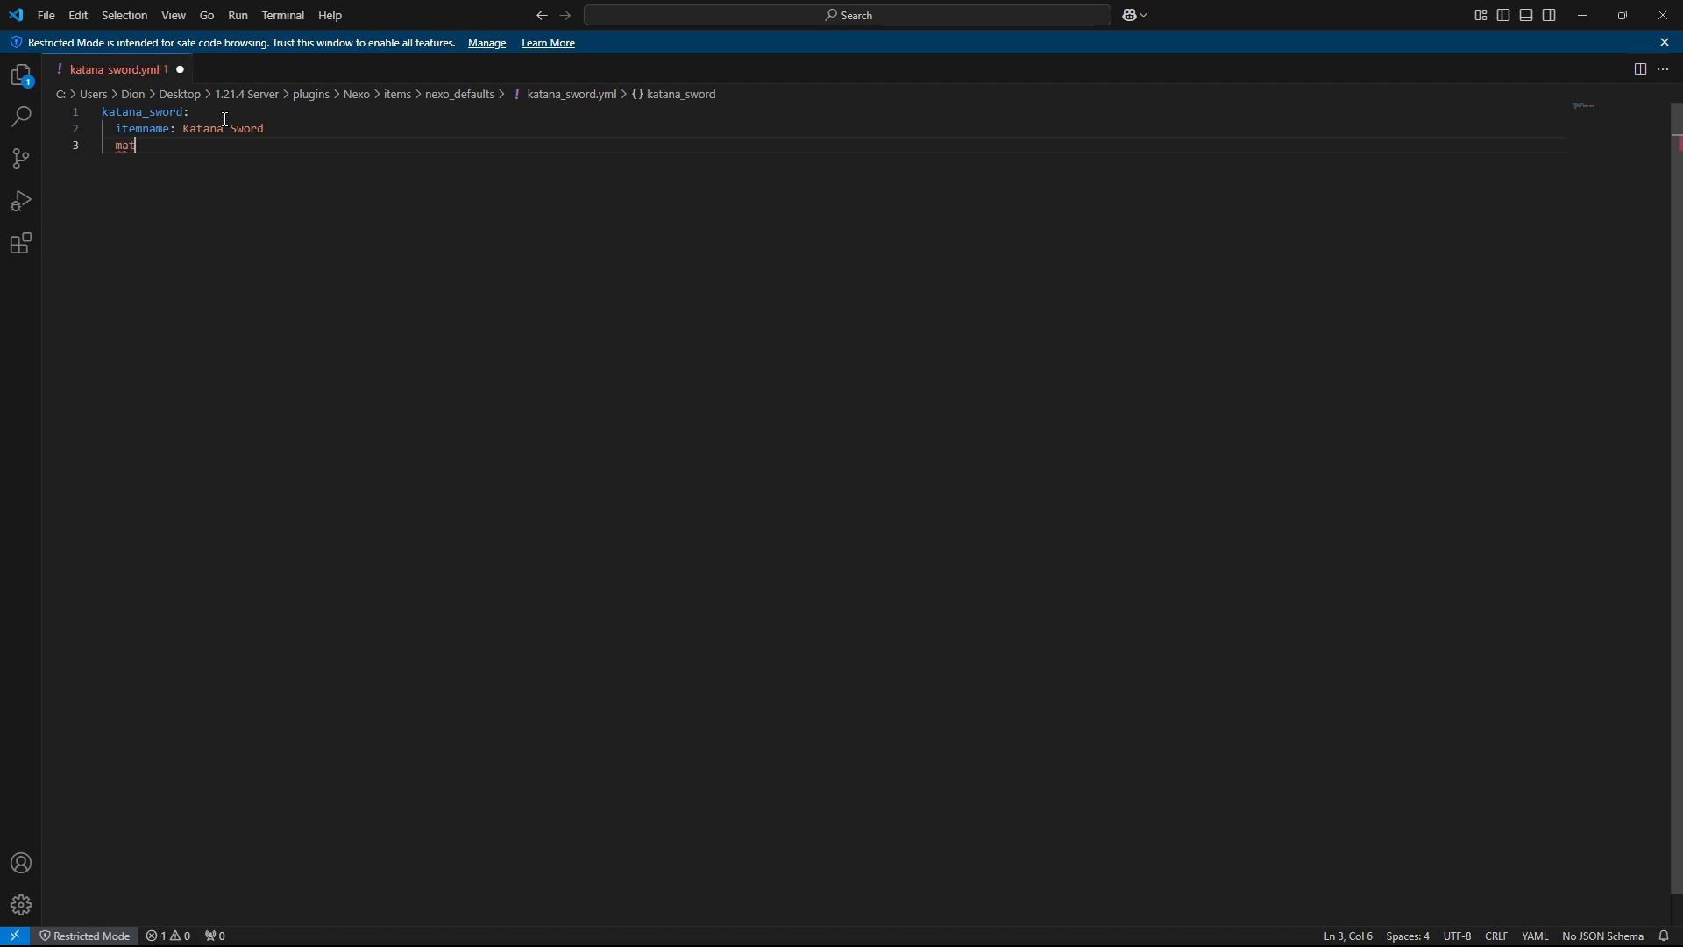
text(erial:)
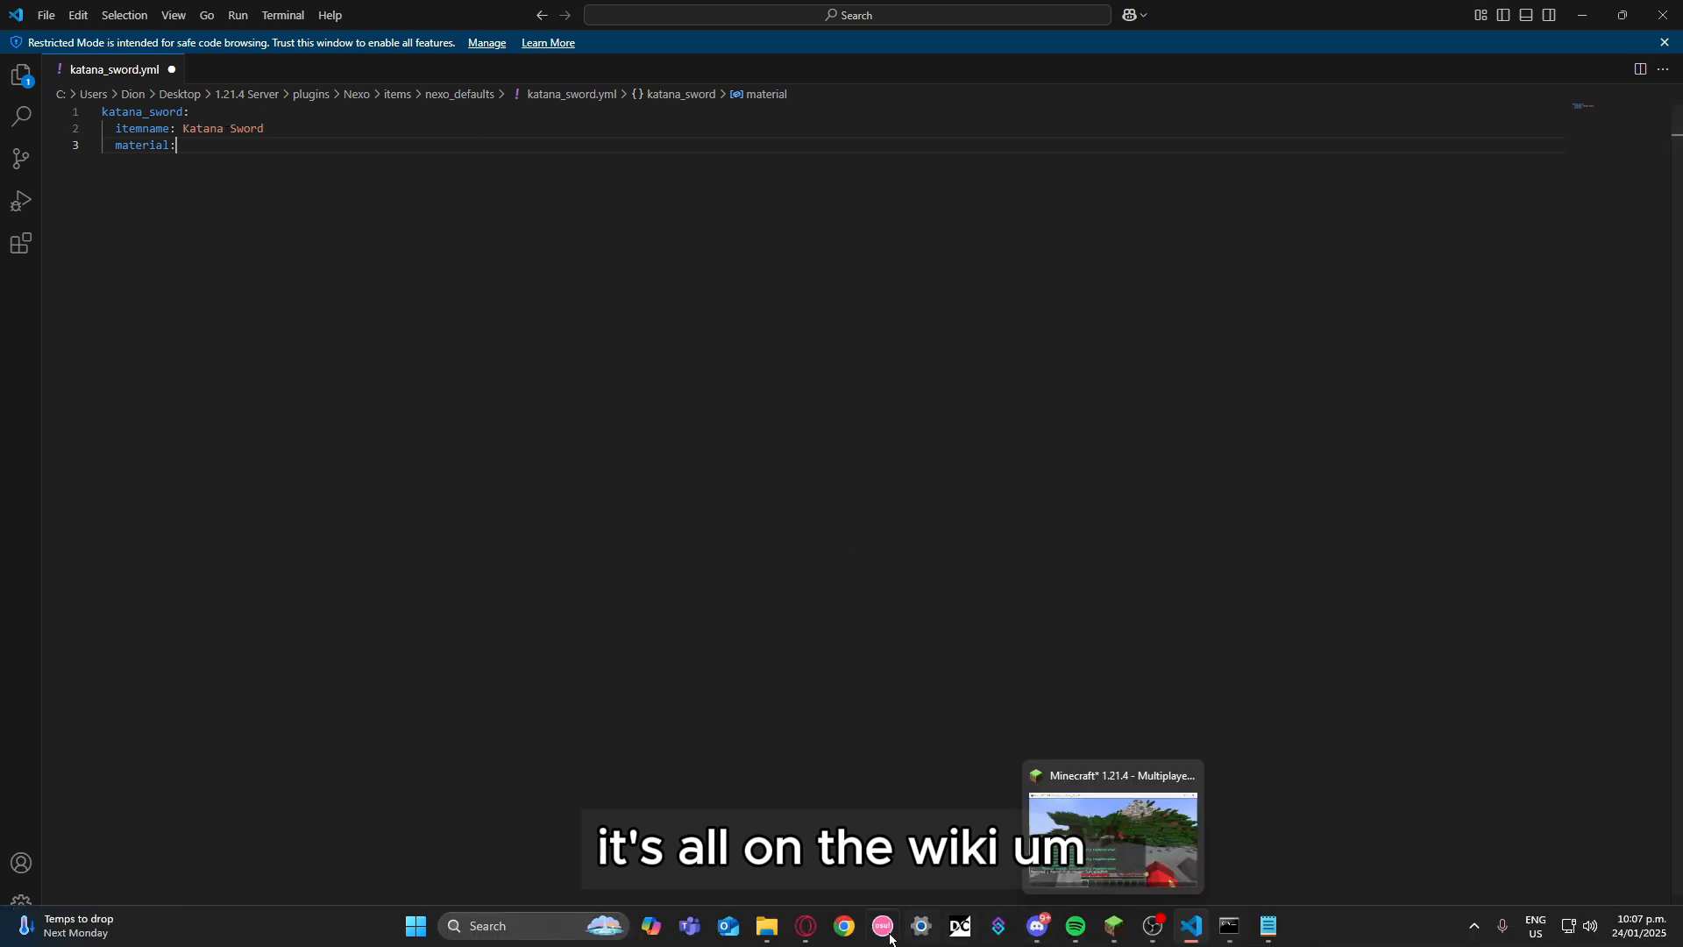
Switch to the Nexo wiki in the browser and examine the Items page's 1.21.4 components, material, unbreakable and AttributeModifiers options.
click(988, 828)
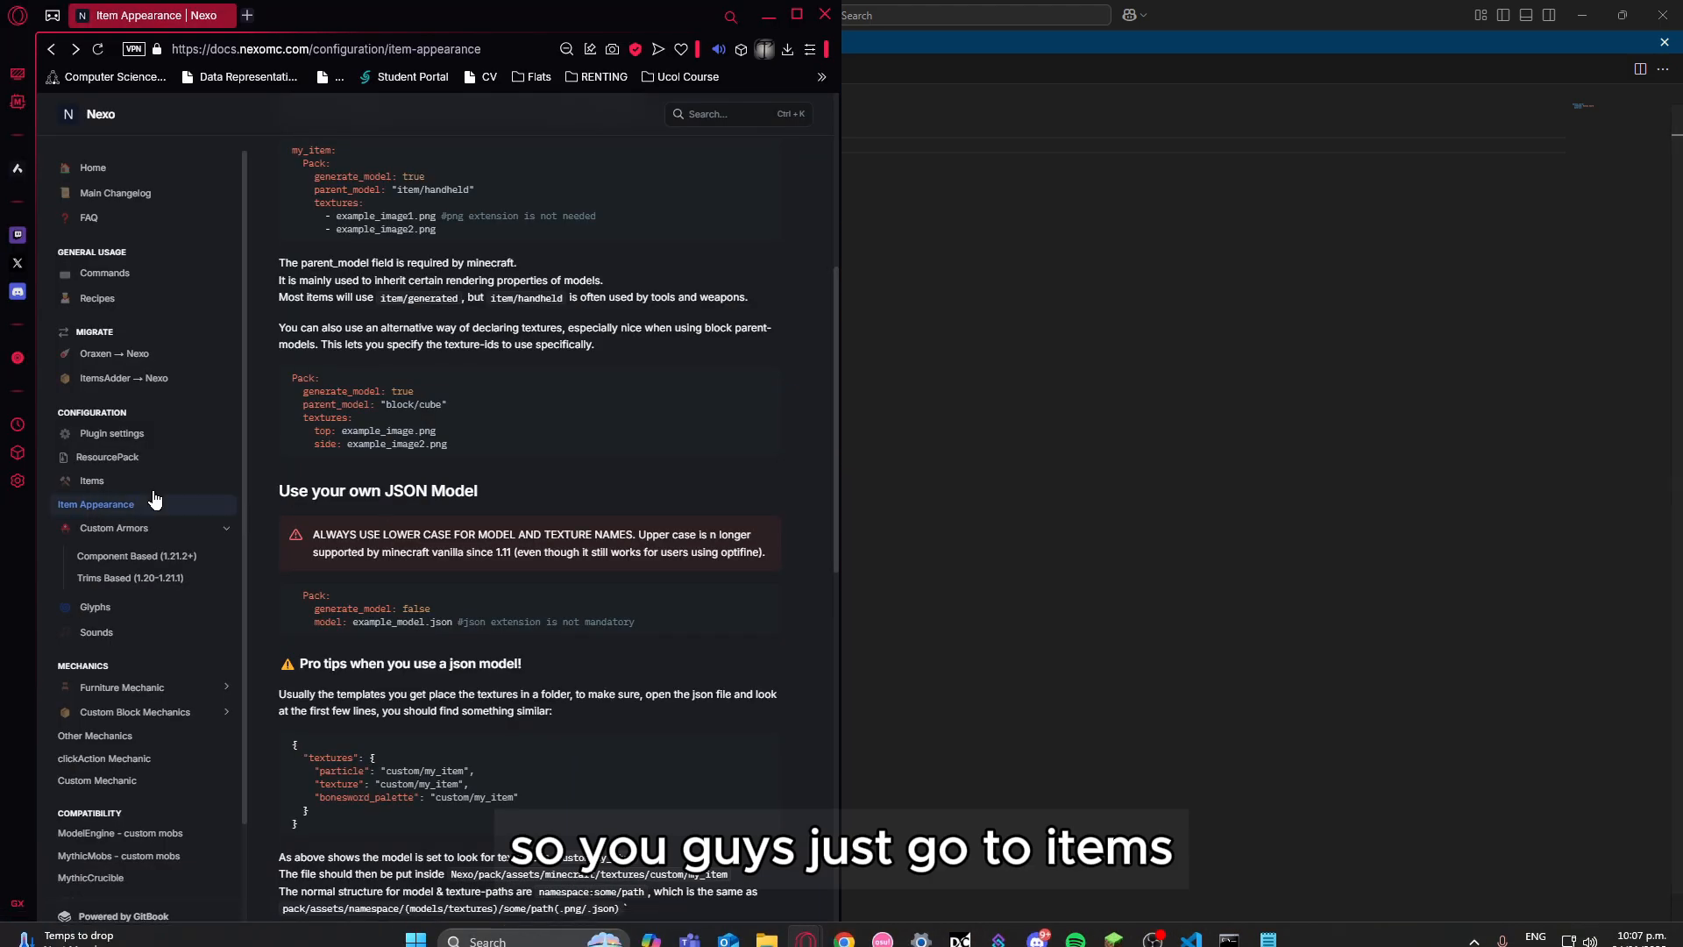
click(93, 481)
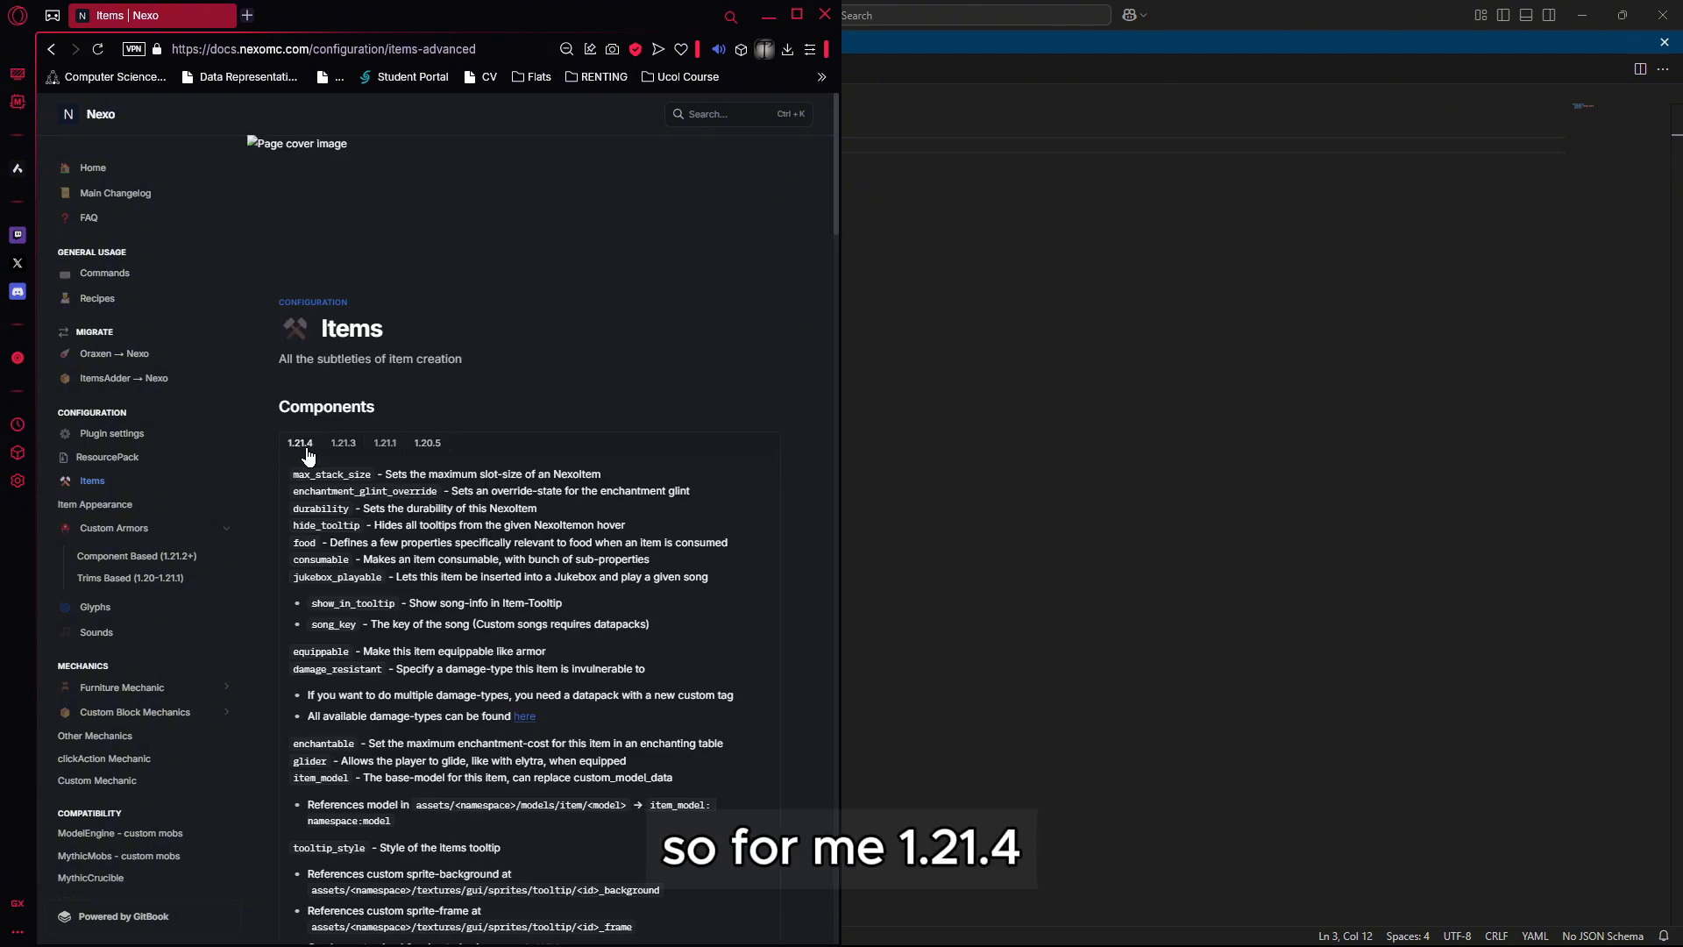
scroll(320, 455, down, 9)
scroll(331, 428, down, 2)
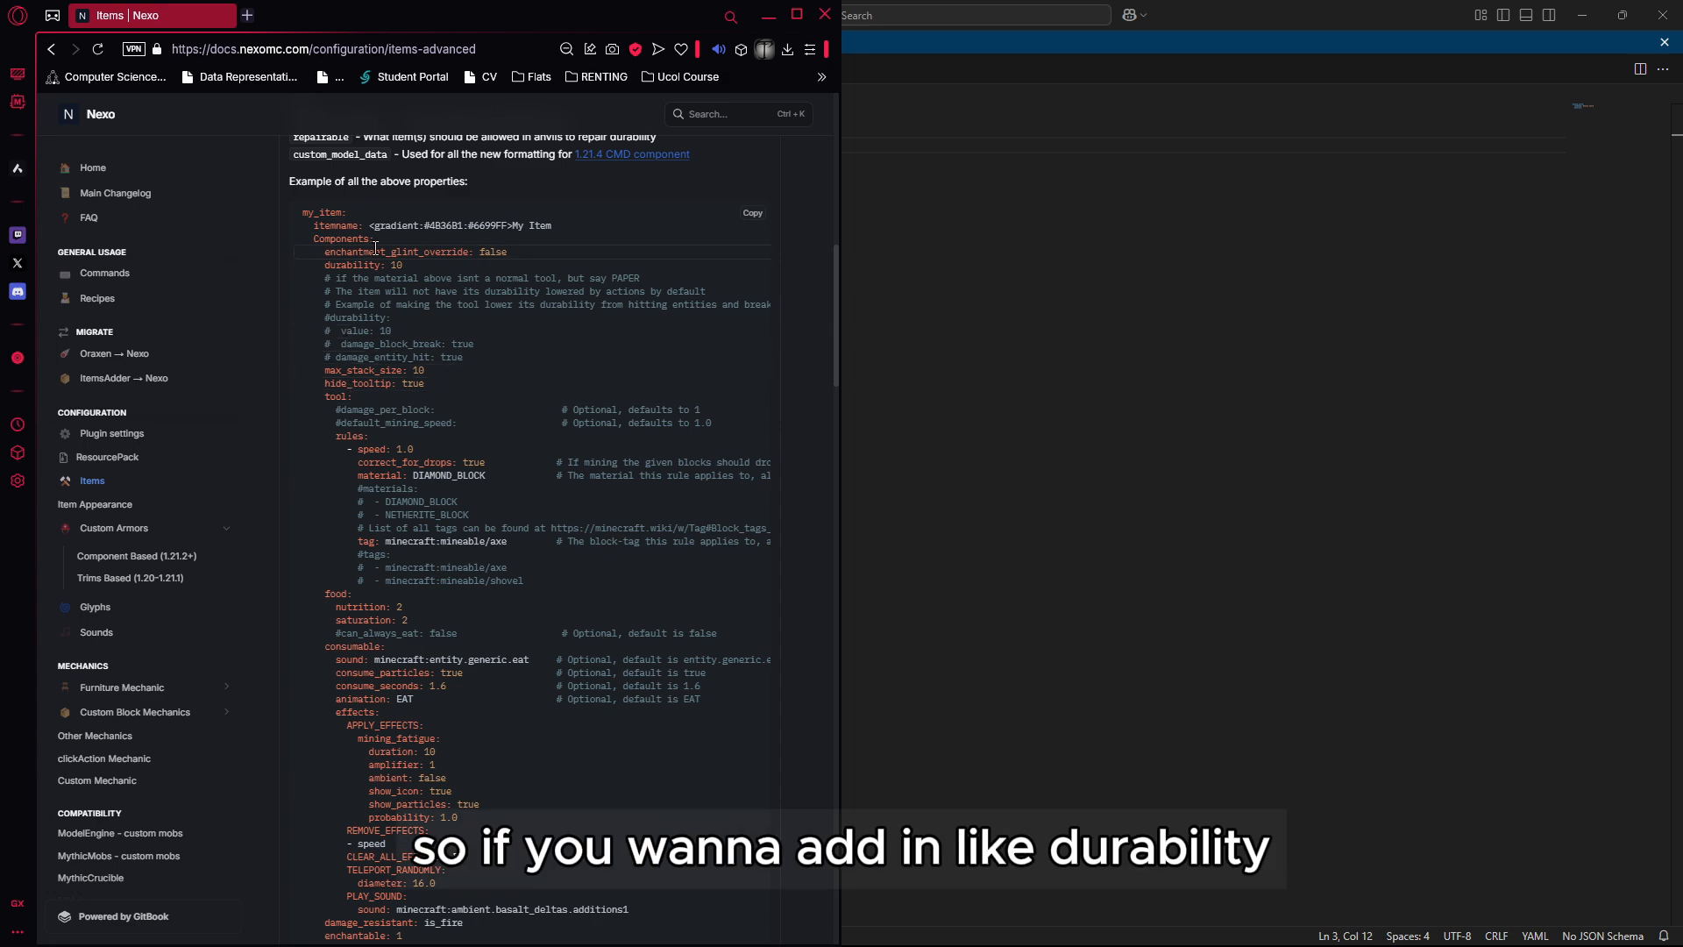
drag(376, 240, 315, 240)
drag(407, 265, 321, 266)
scroll(465, 350, down, 18)
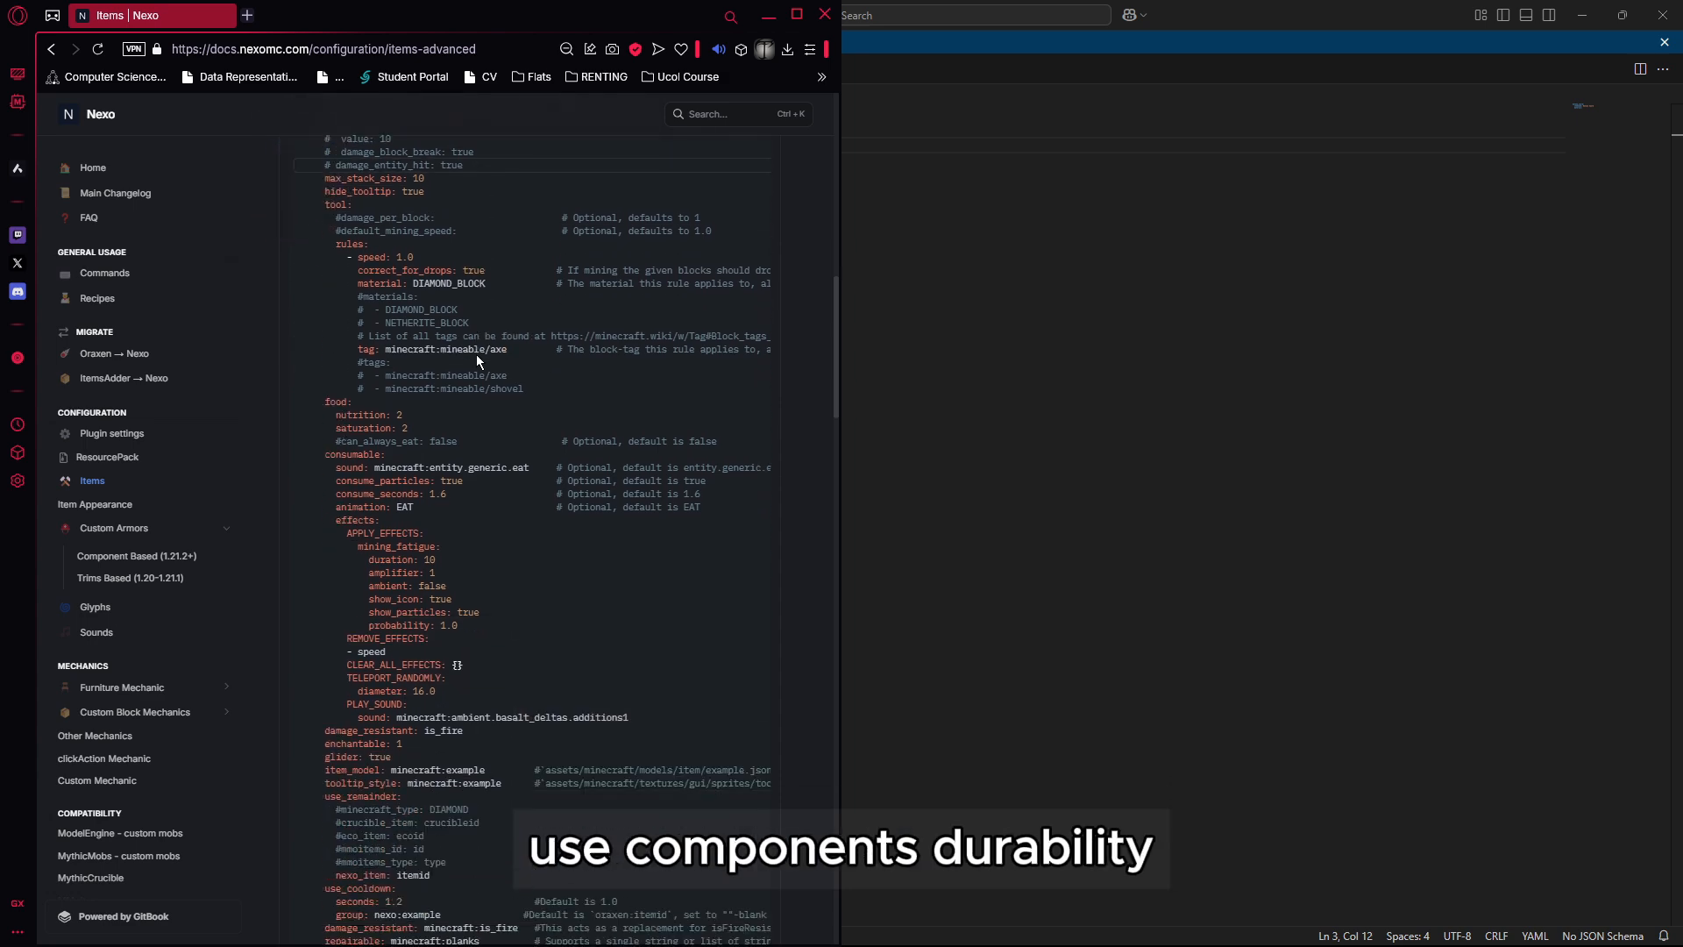
scroll(456, 348, down, 8)
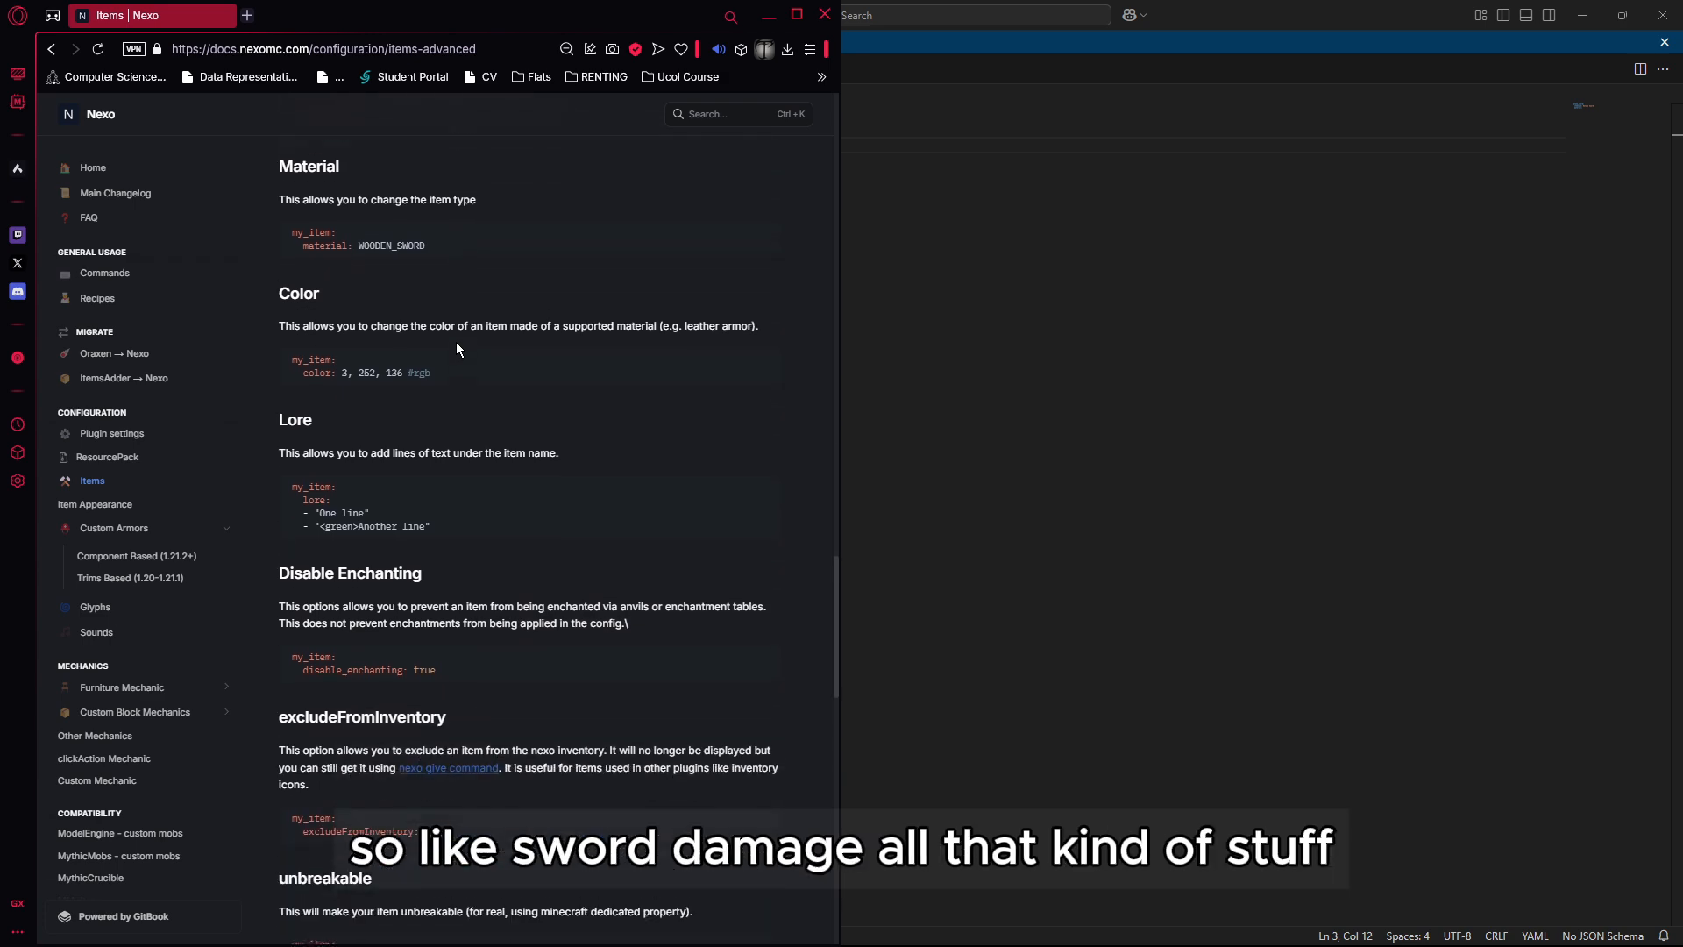
scroll(456, 348, down, 10)
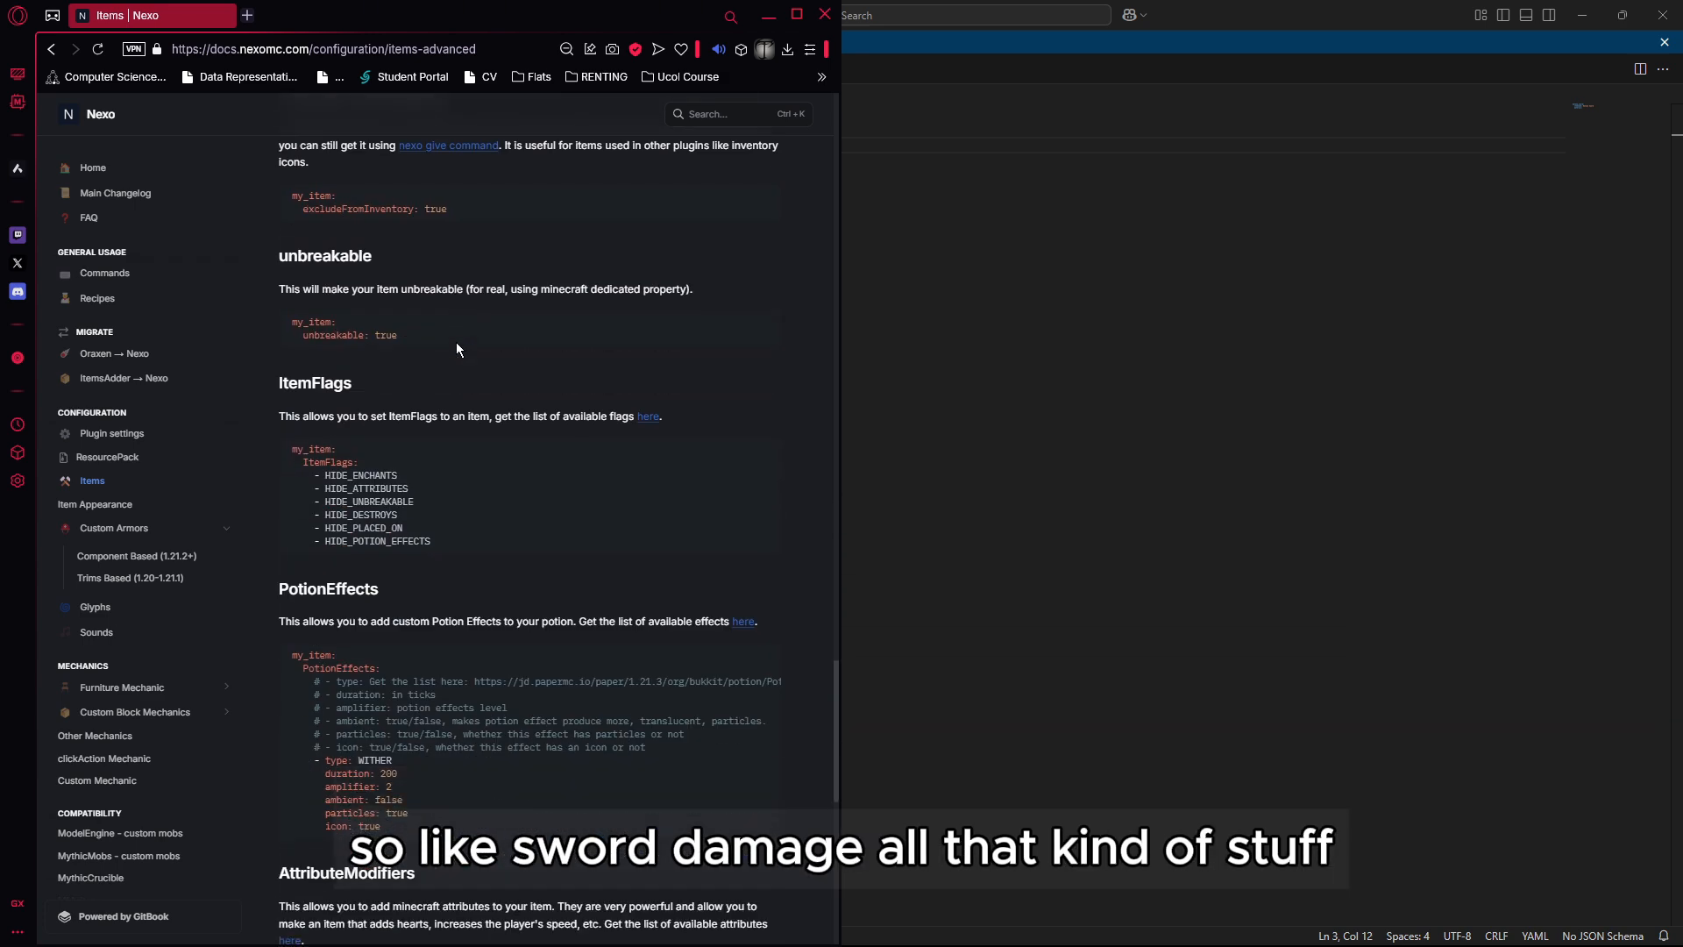
drag(418, 328, 277, 321)
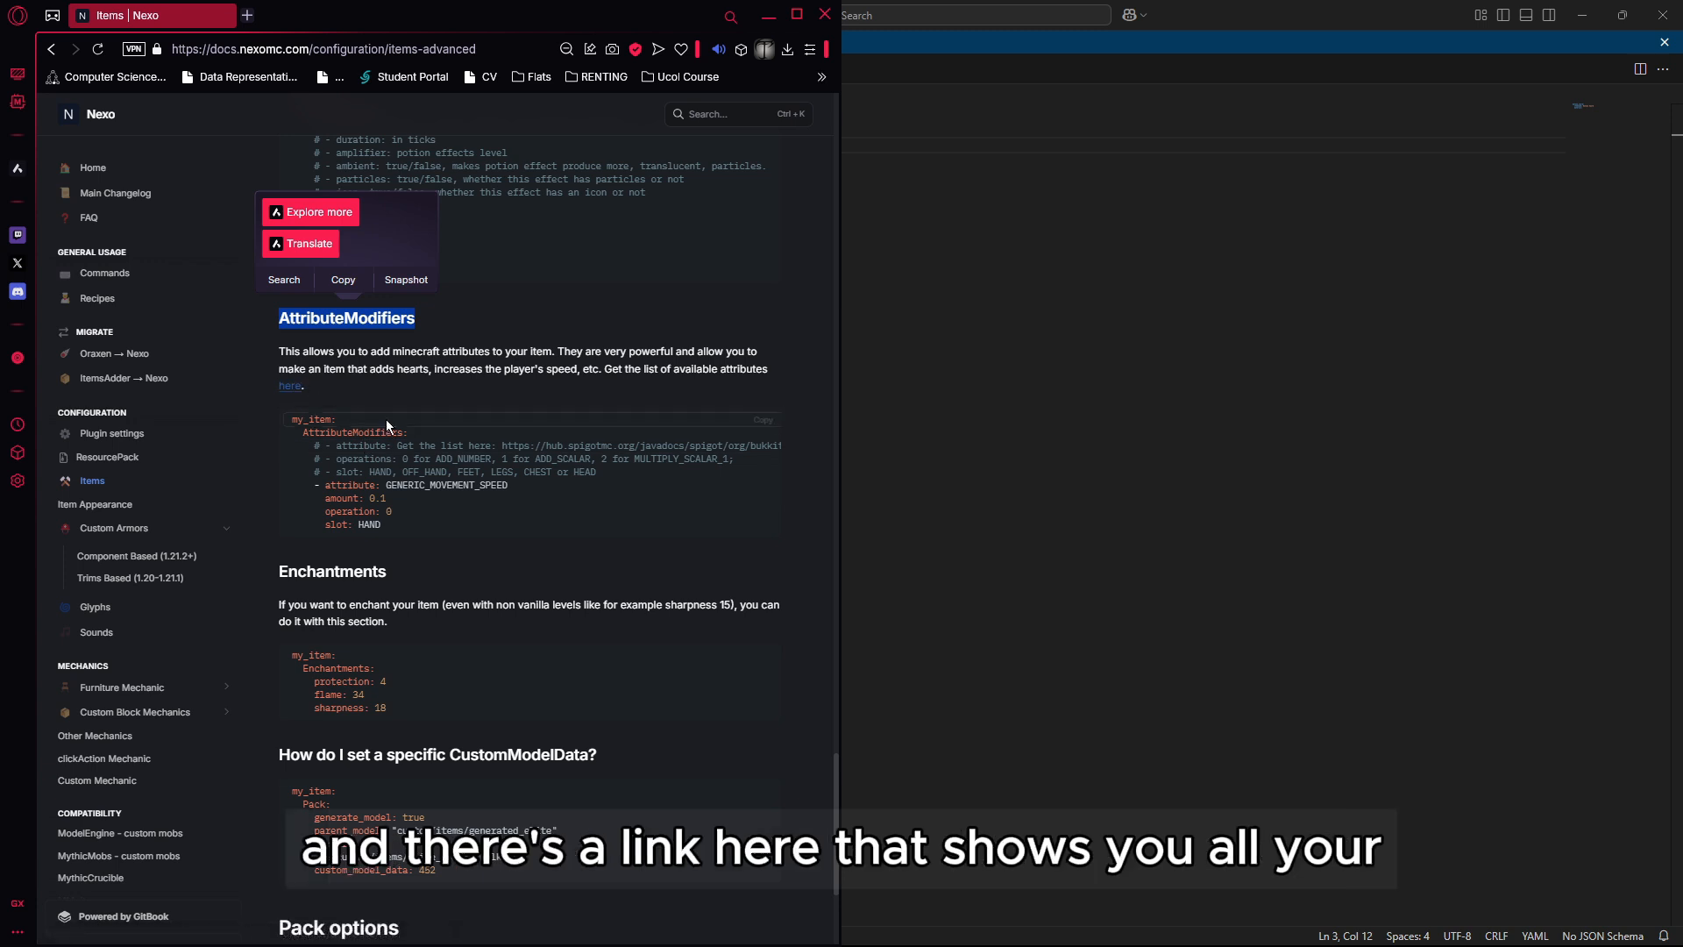
drag(508, 485, 433, 485)
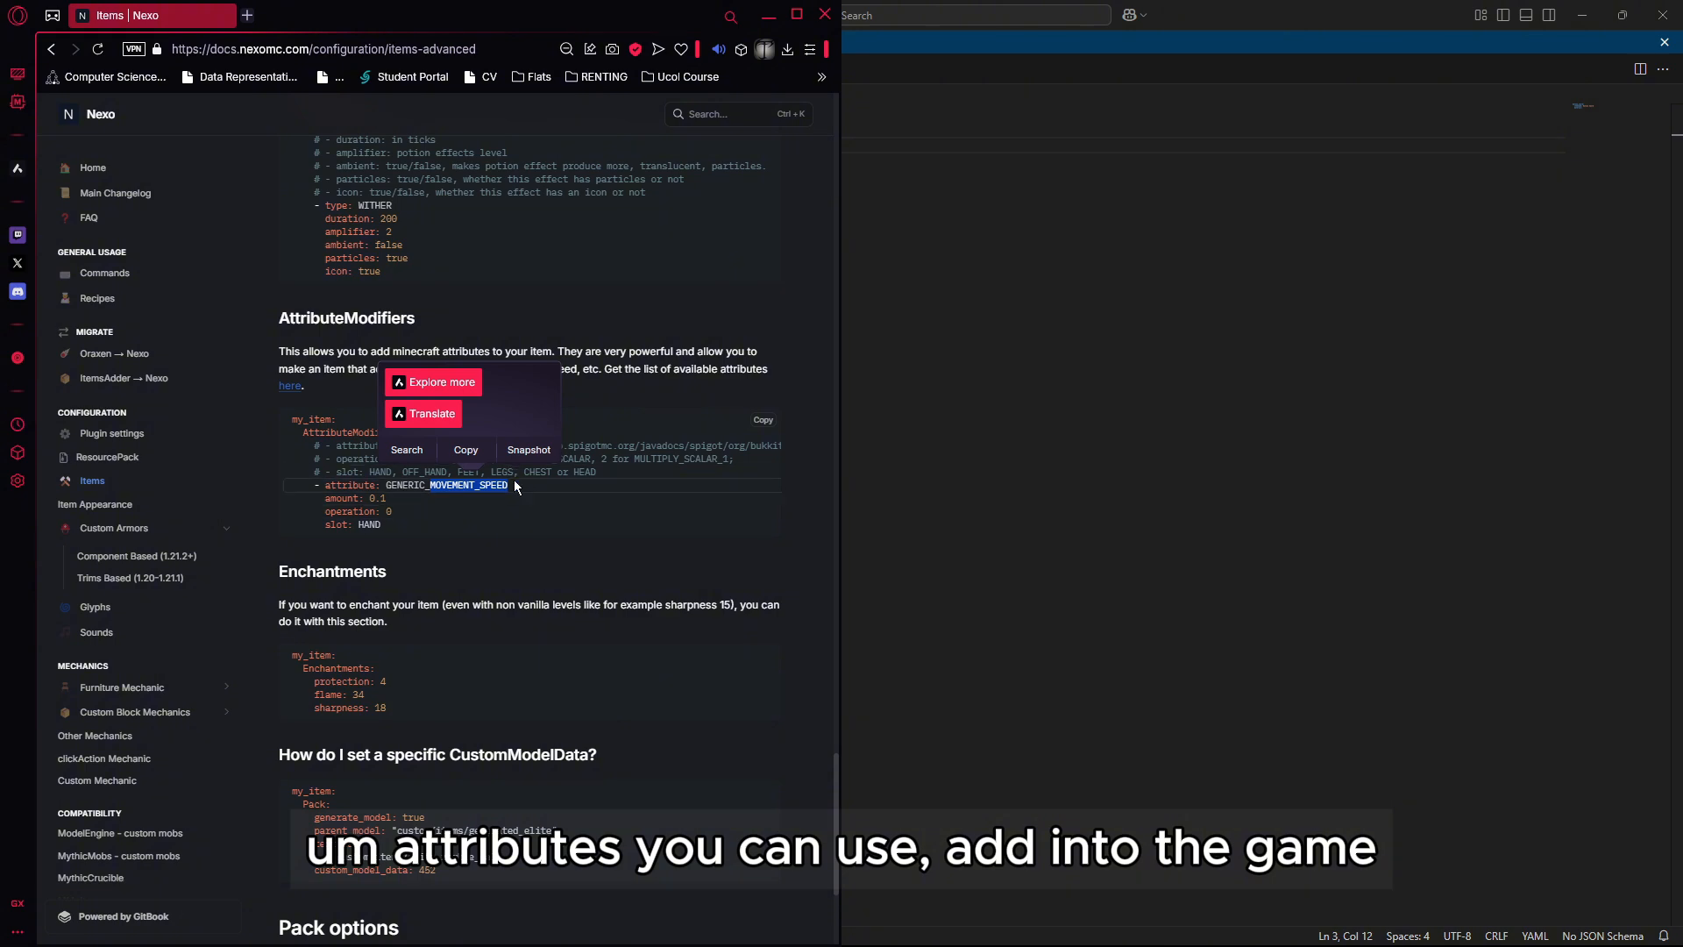
click(770, 16)
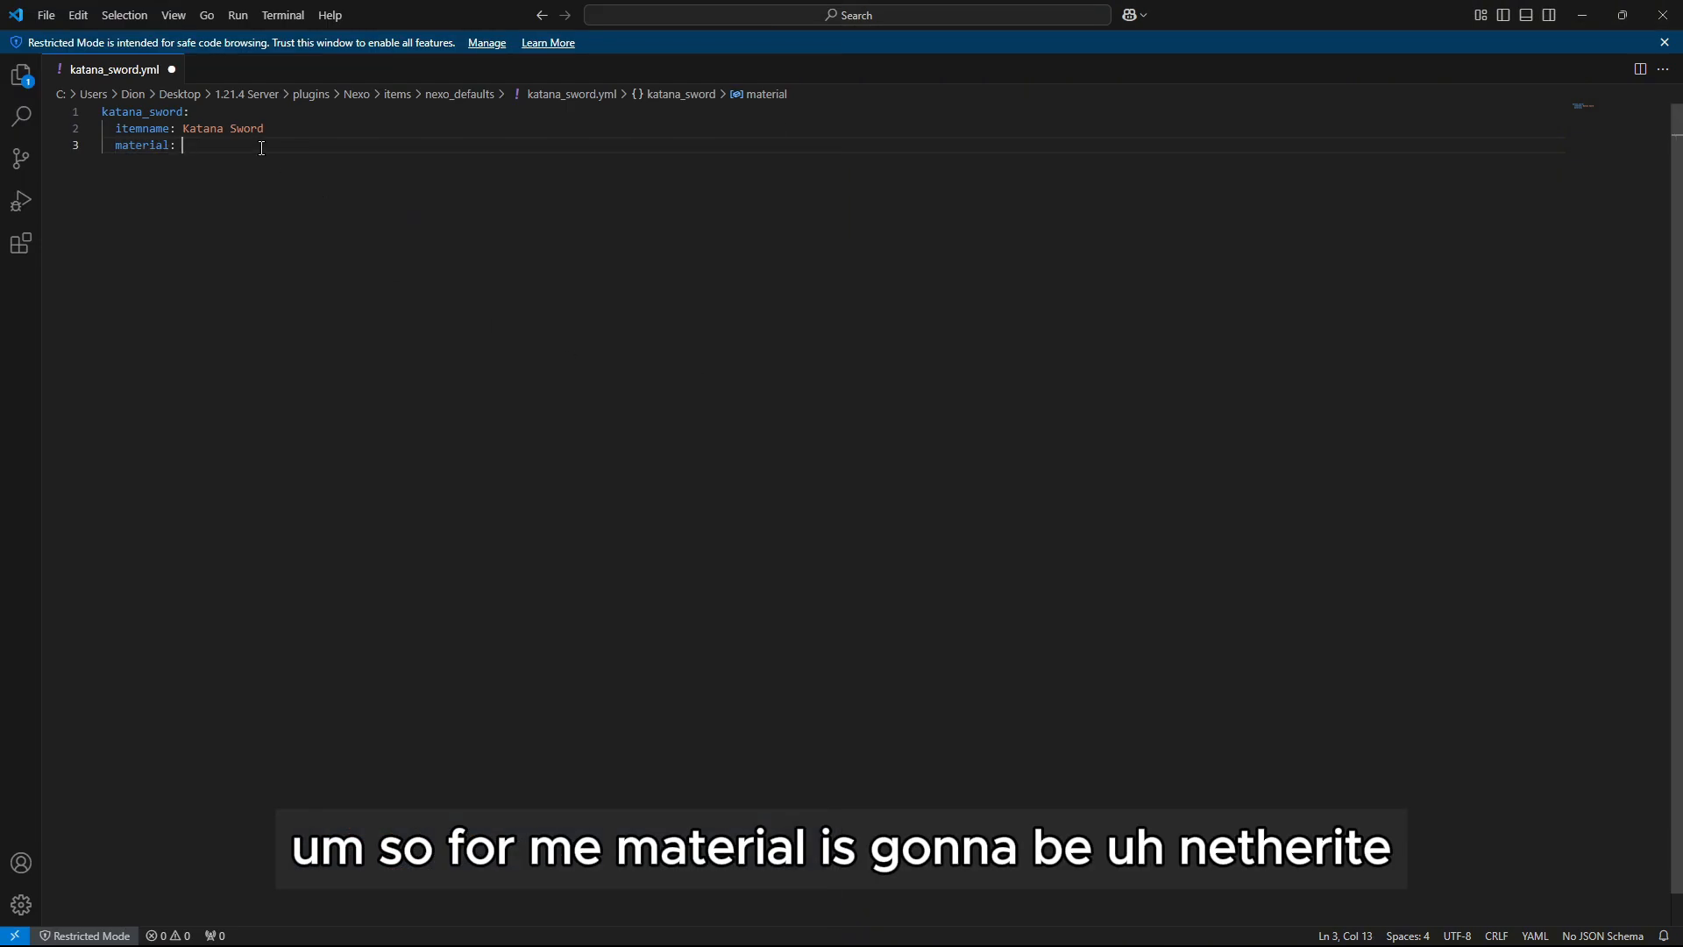
Set the katana's material to NETHERITE_SWORD in katana_sword.yml.
text(NETHERITE)
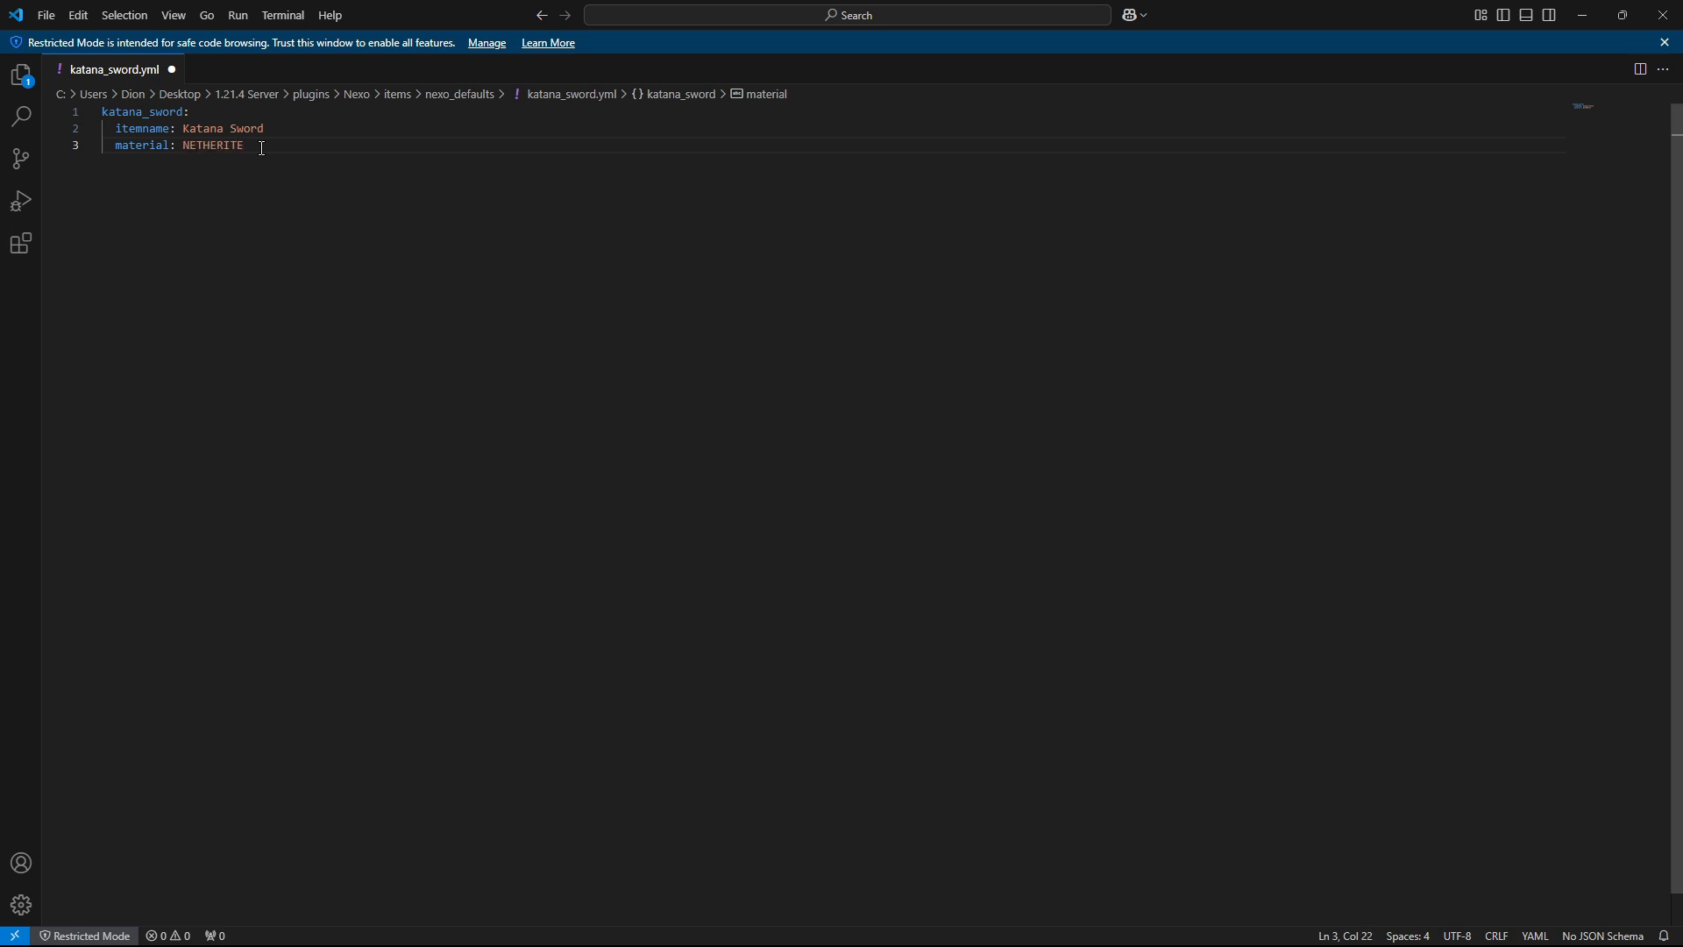
text(_SWOR)
key(BackSpace)
key(BackSpace)
key(BackSpace)
key(BackSpace)
key(BackSpace)
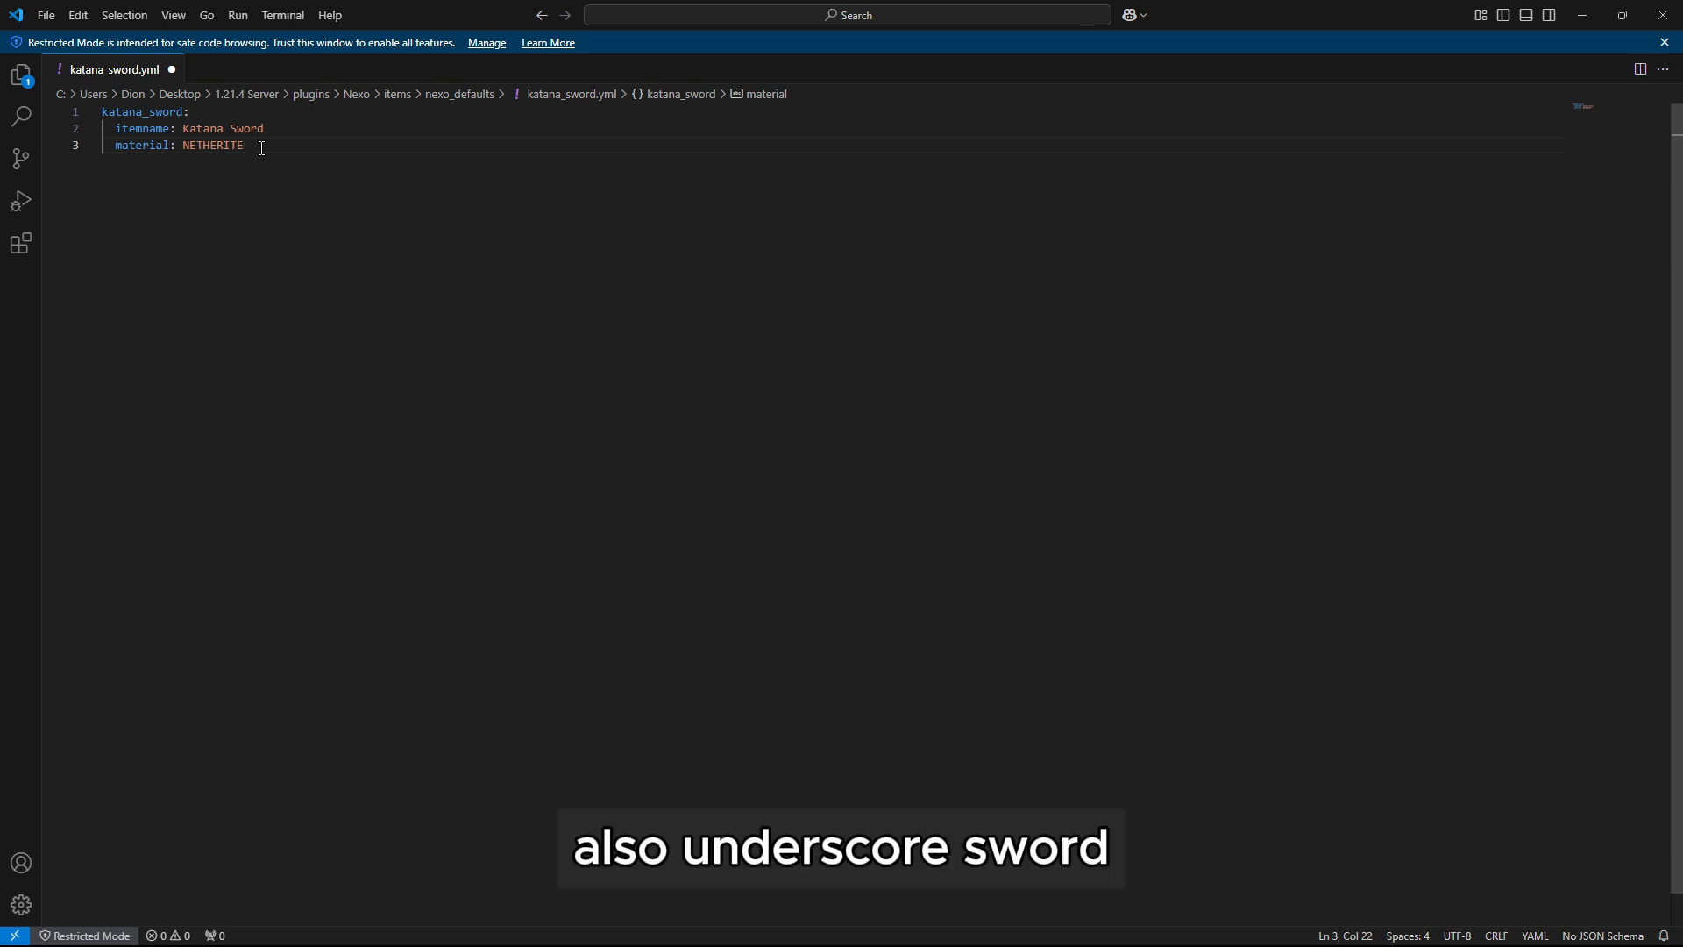
text(_SWORD)
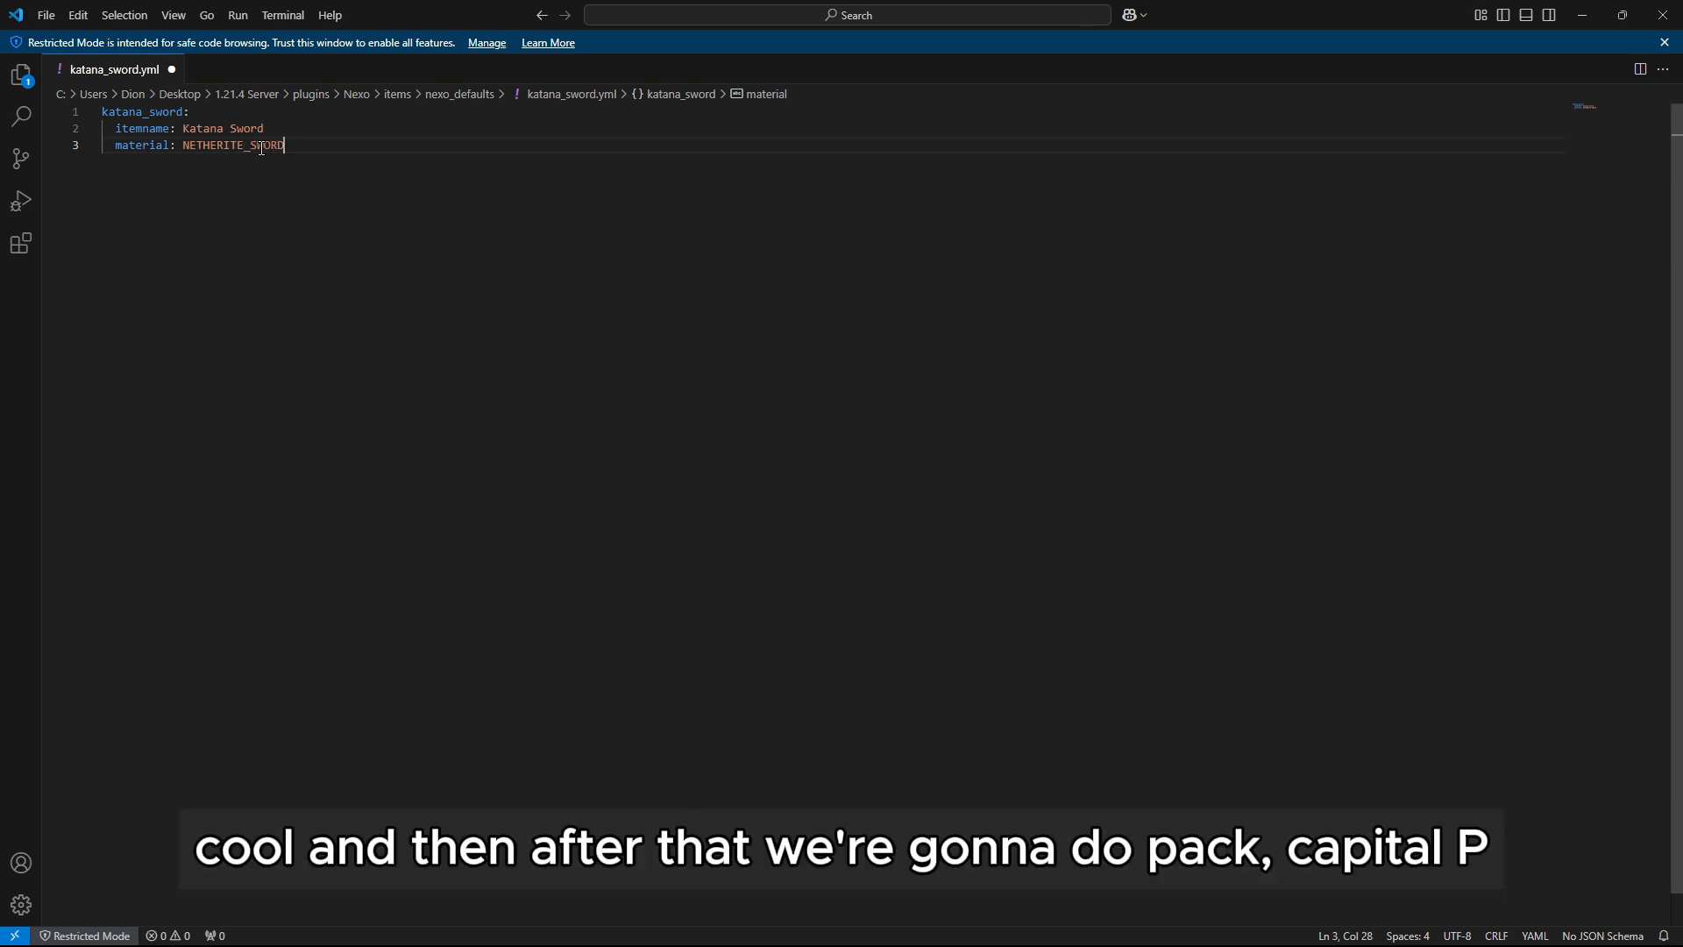
Add a Pack: section below the material line and begin an indented line inside it.
key(Return)
text(P)
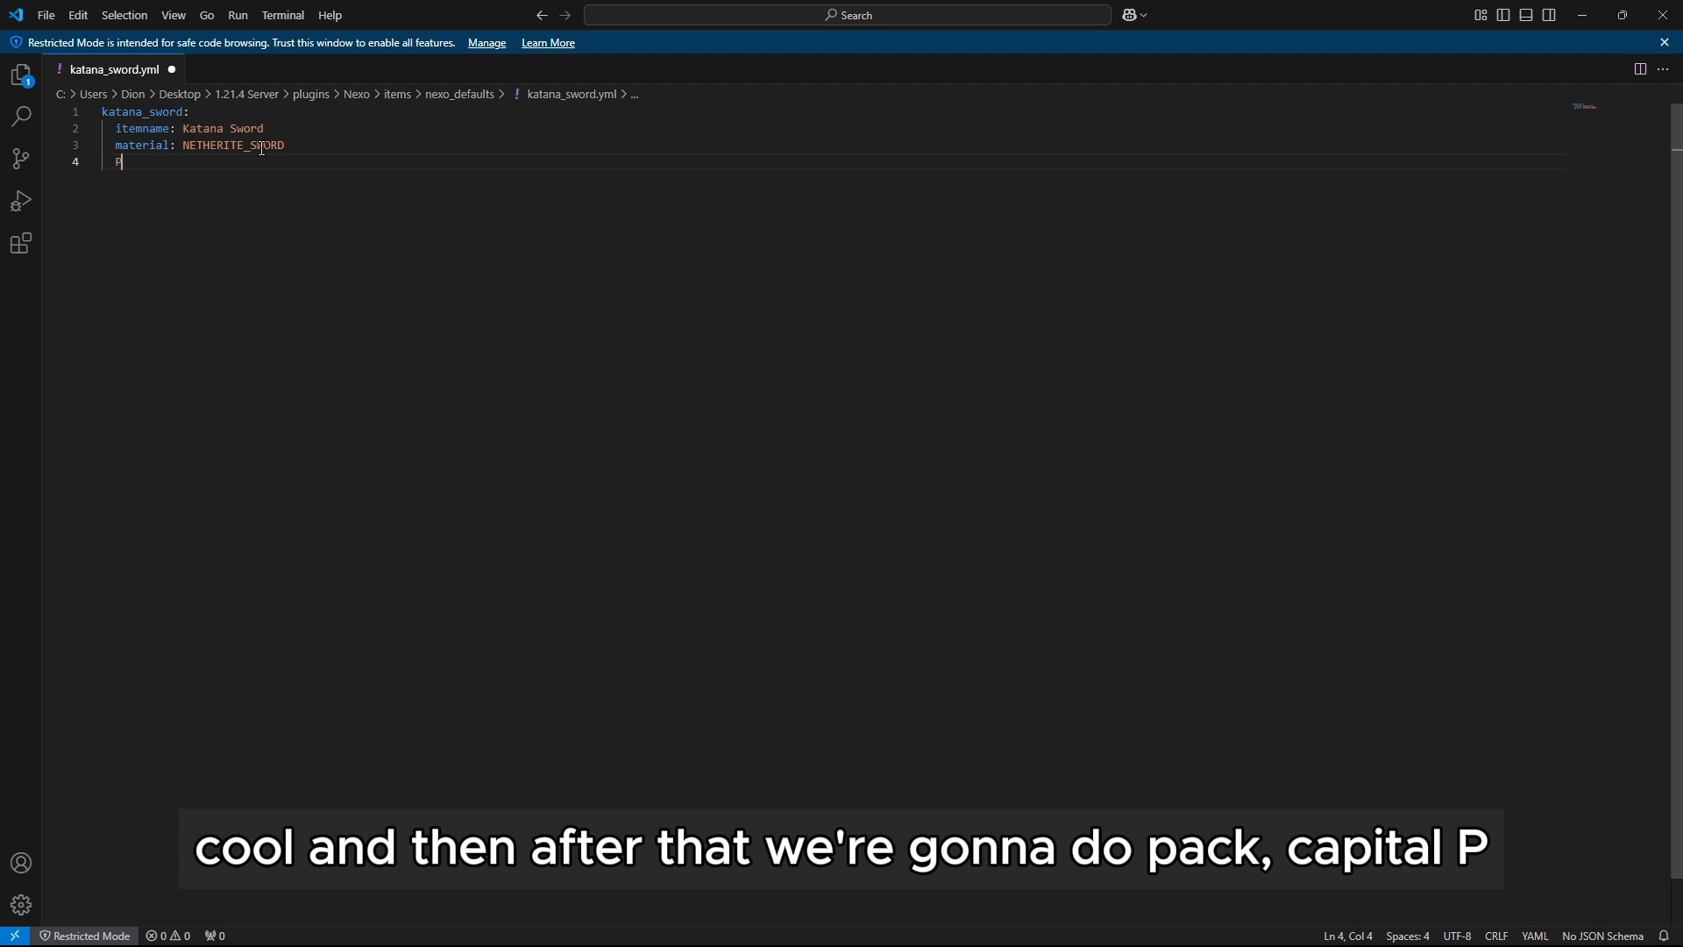
text(ack:)
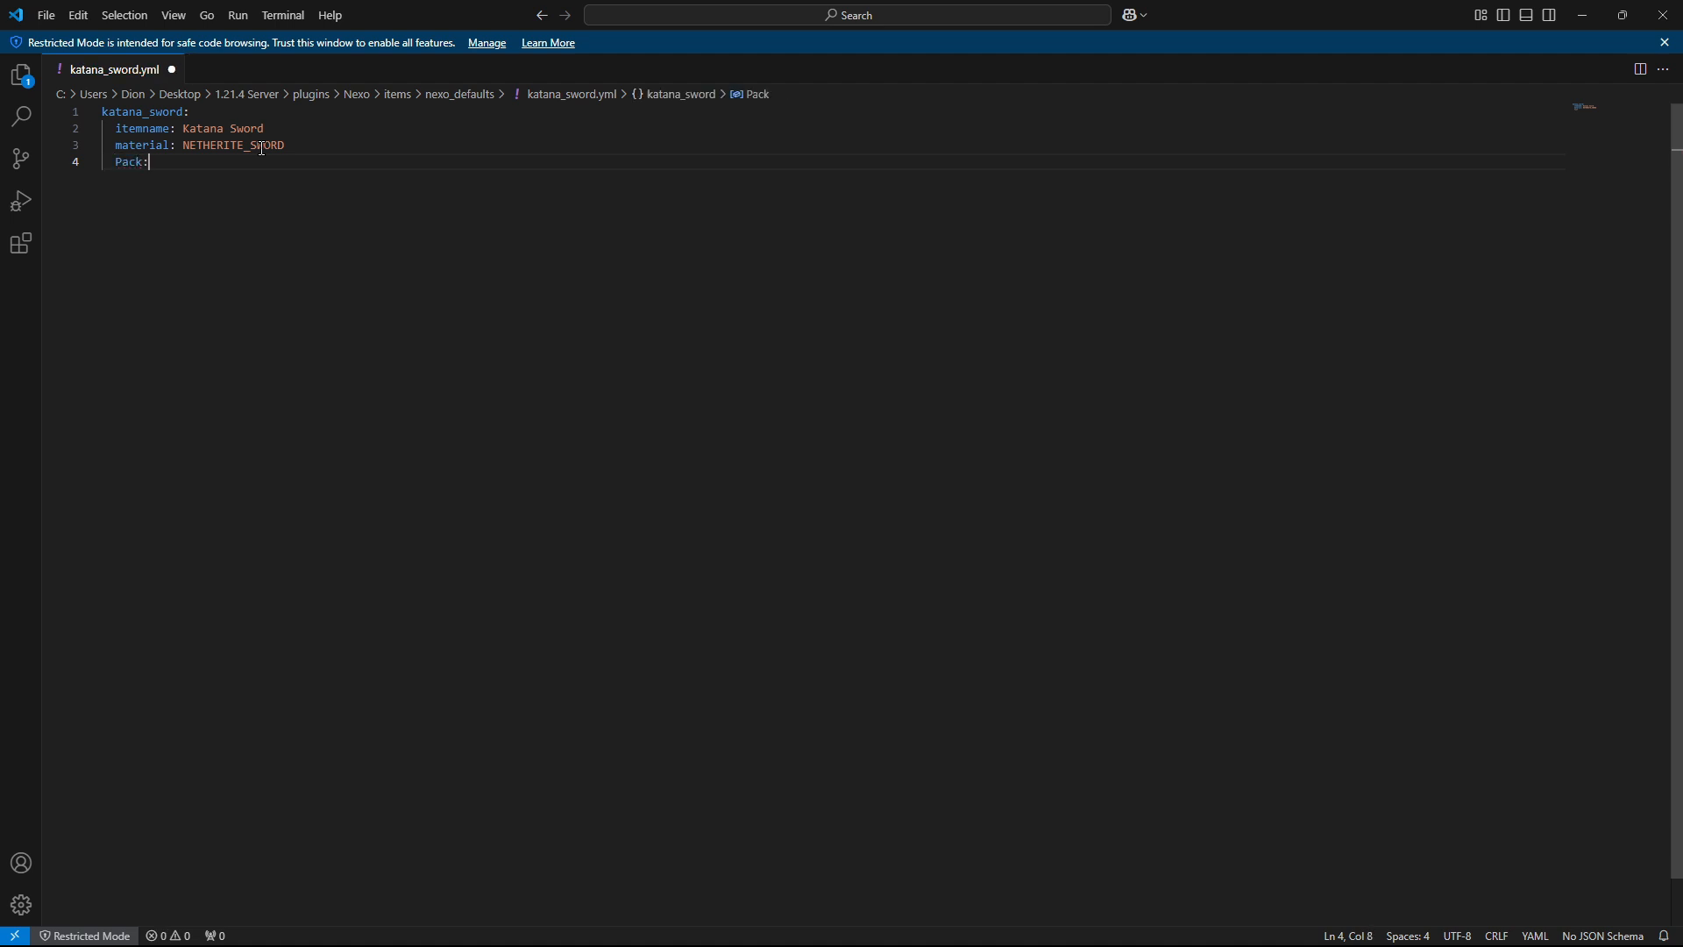
key(Return)
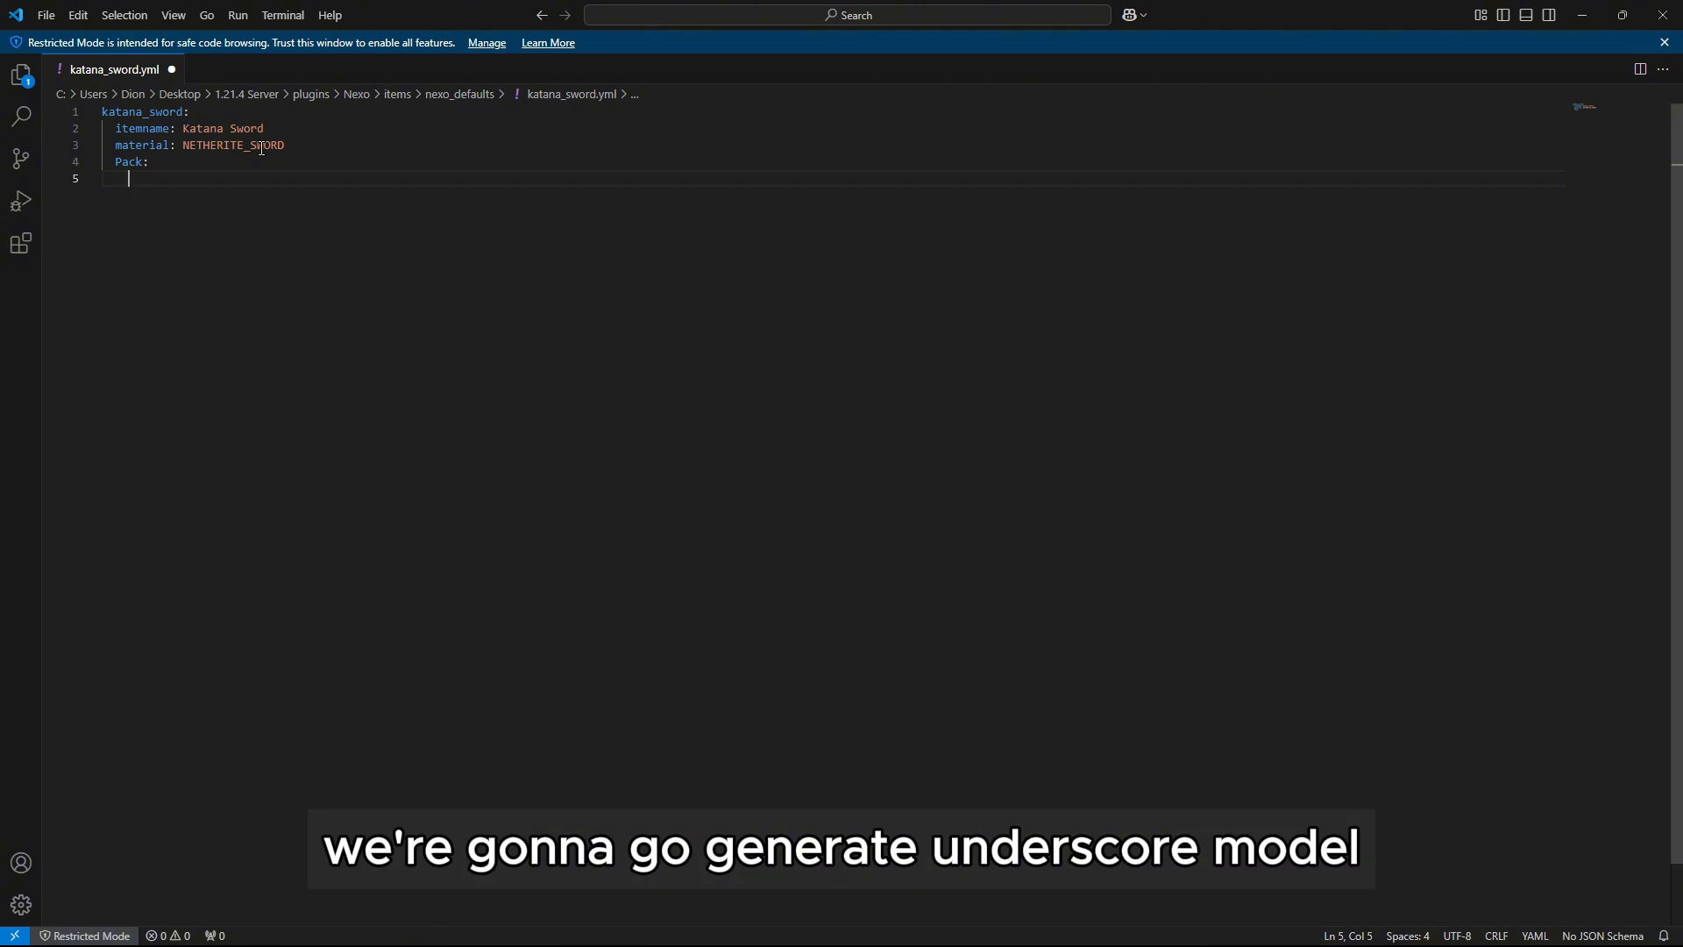
Add generate_model: false as the first key inside the Pack section of katana_sword.yml.
text(gene)
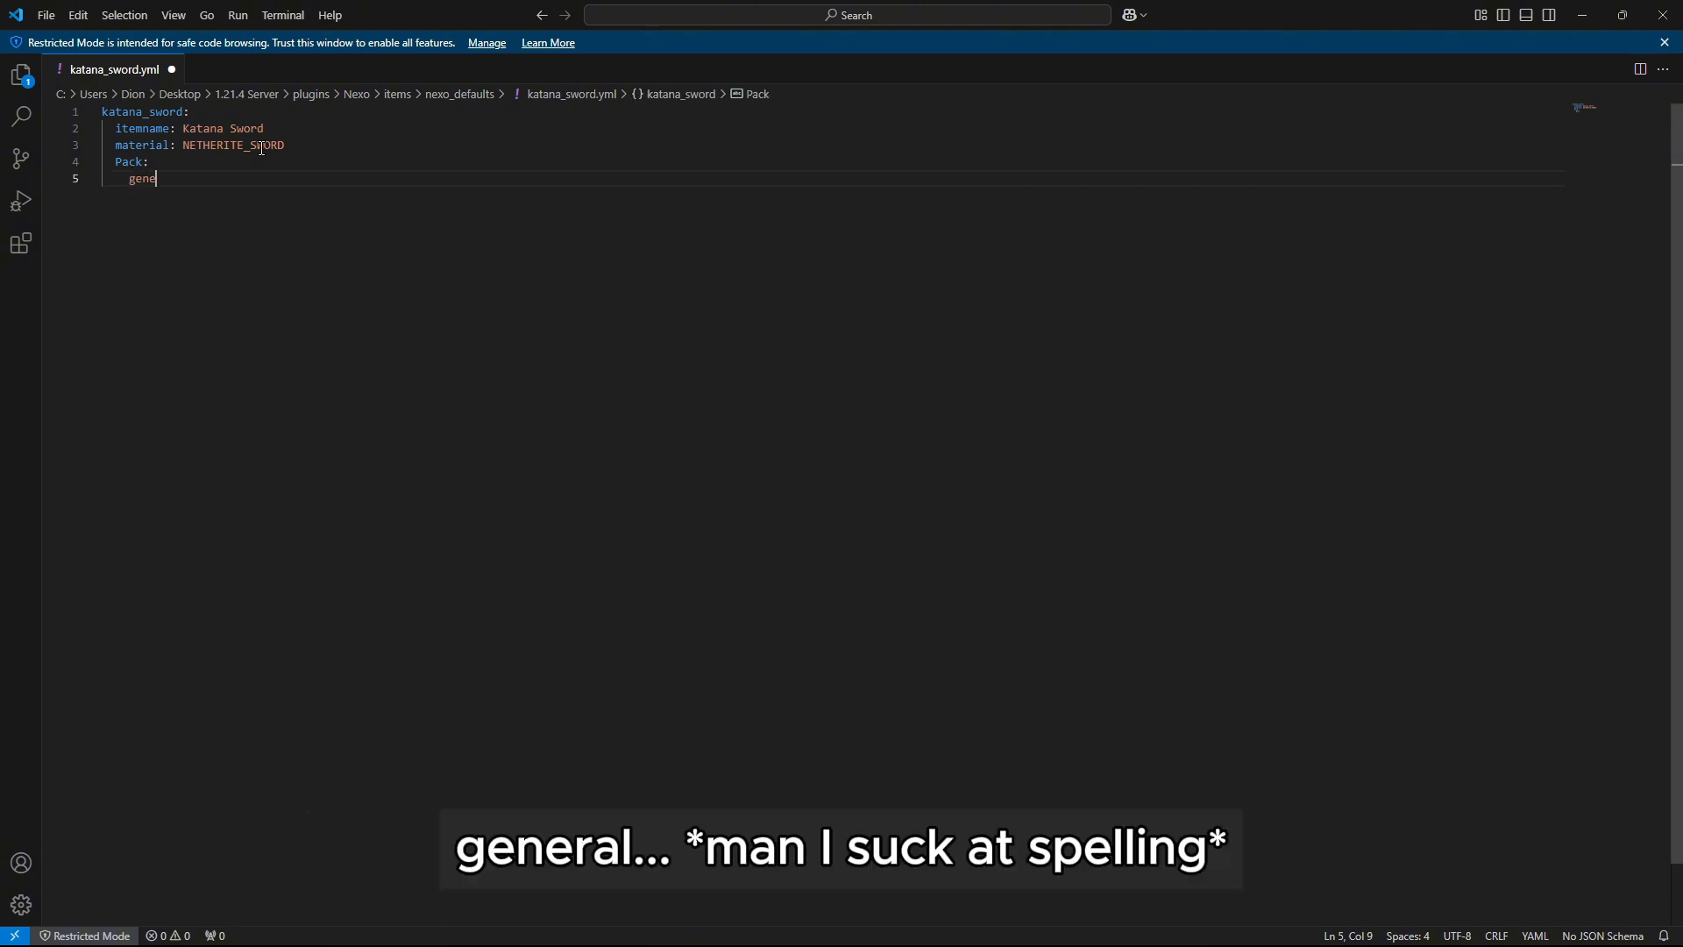
text(rat)
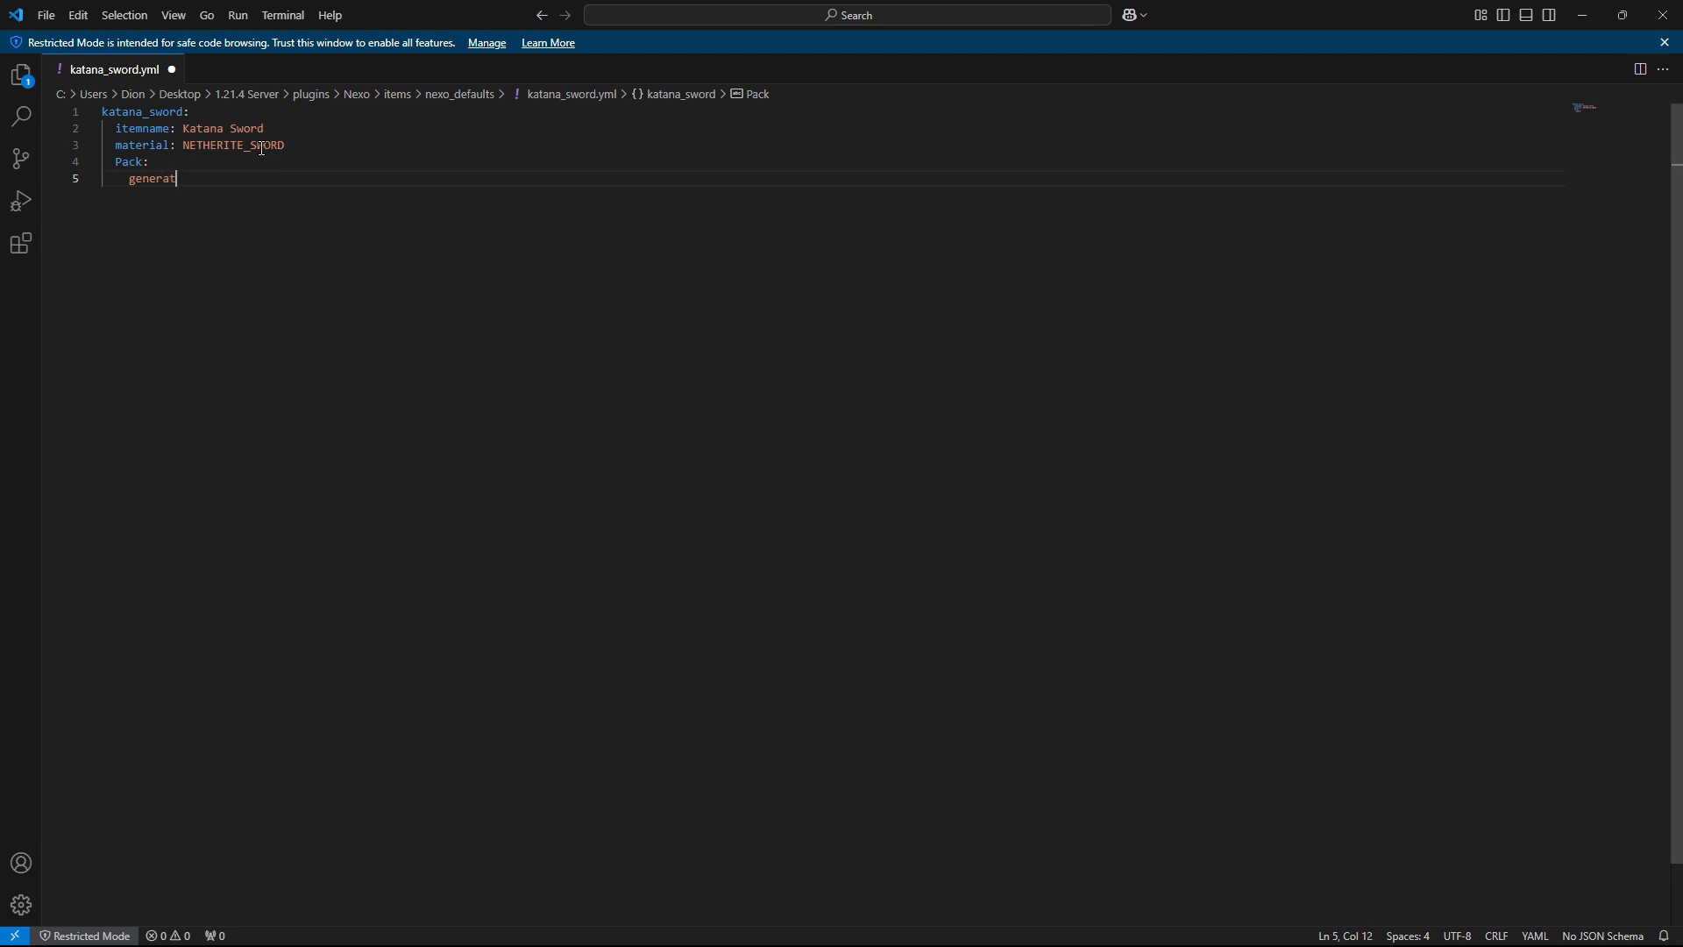
text(e_model)
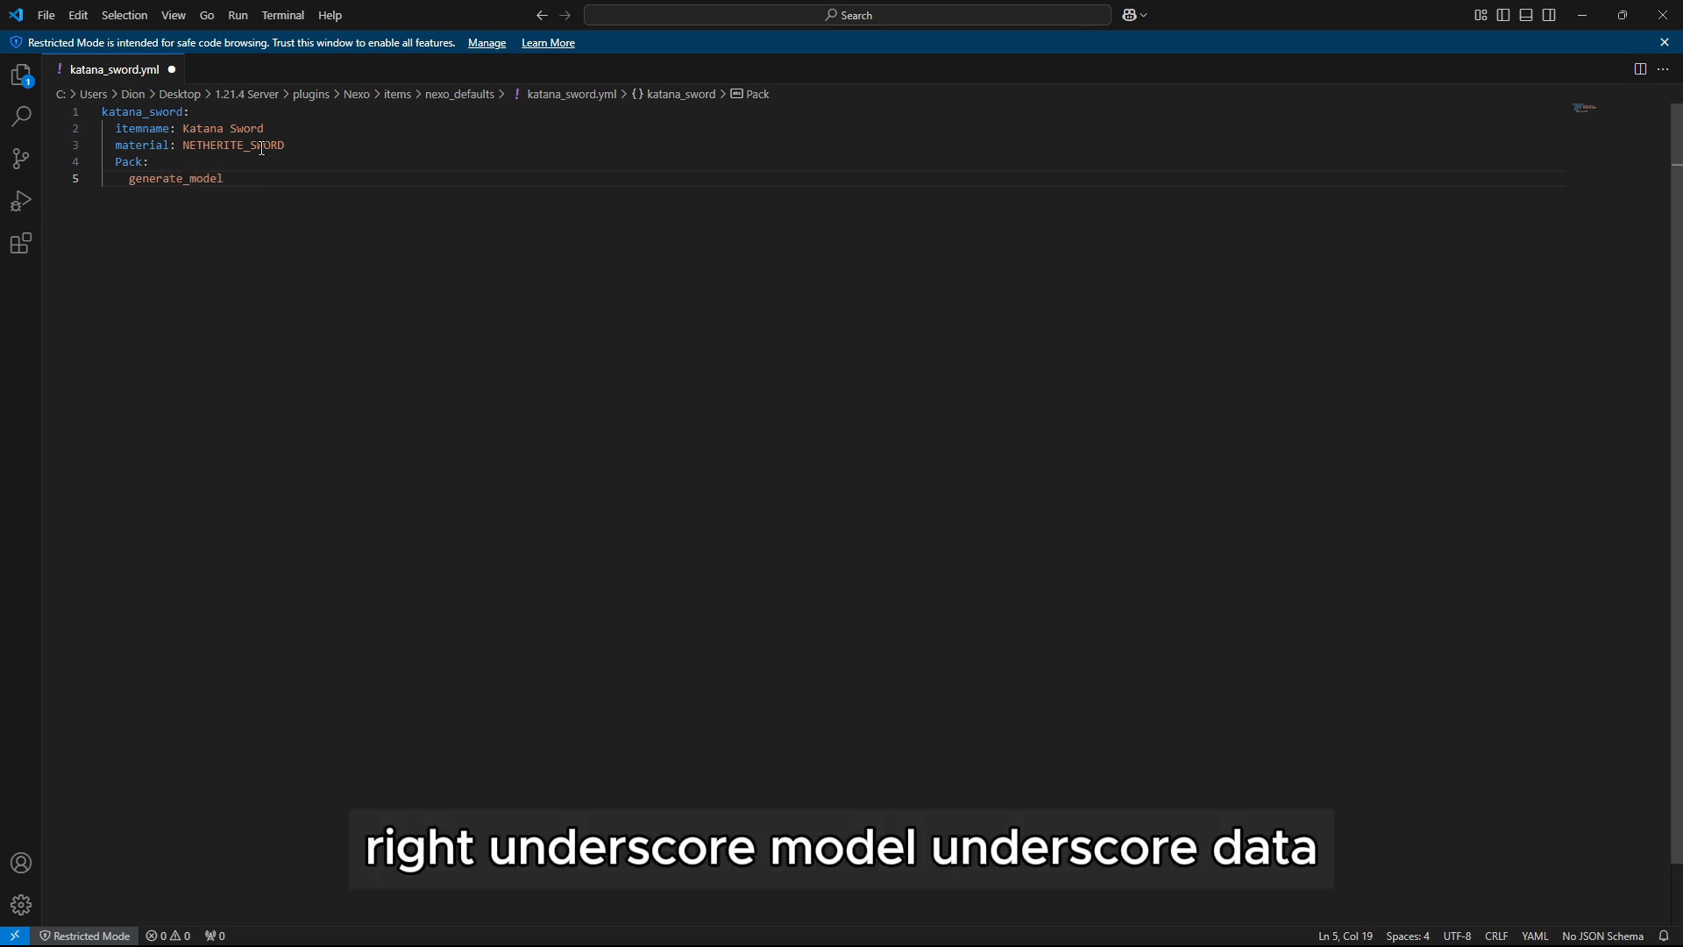
text(_data)
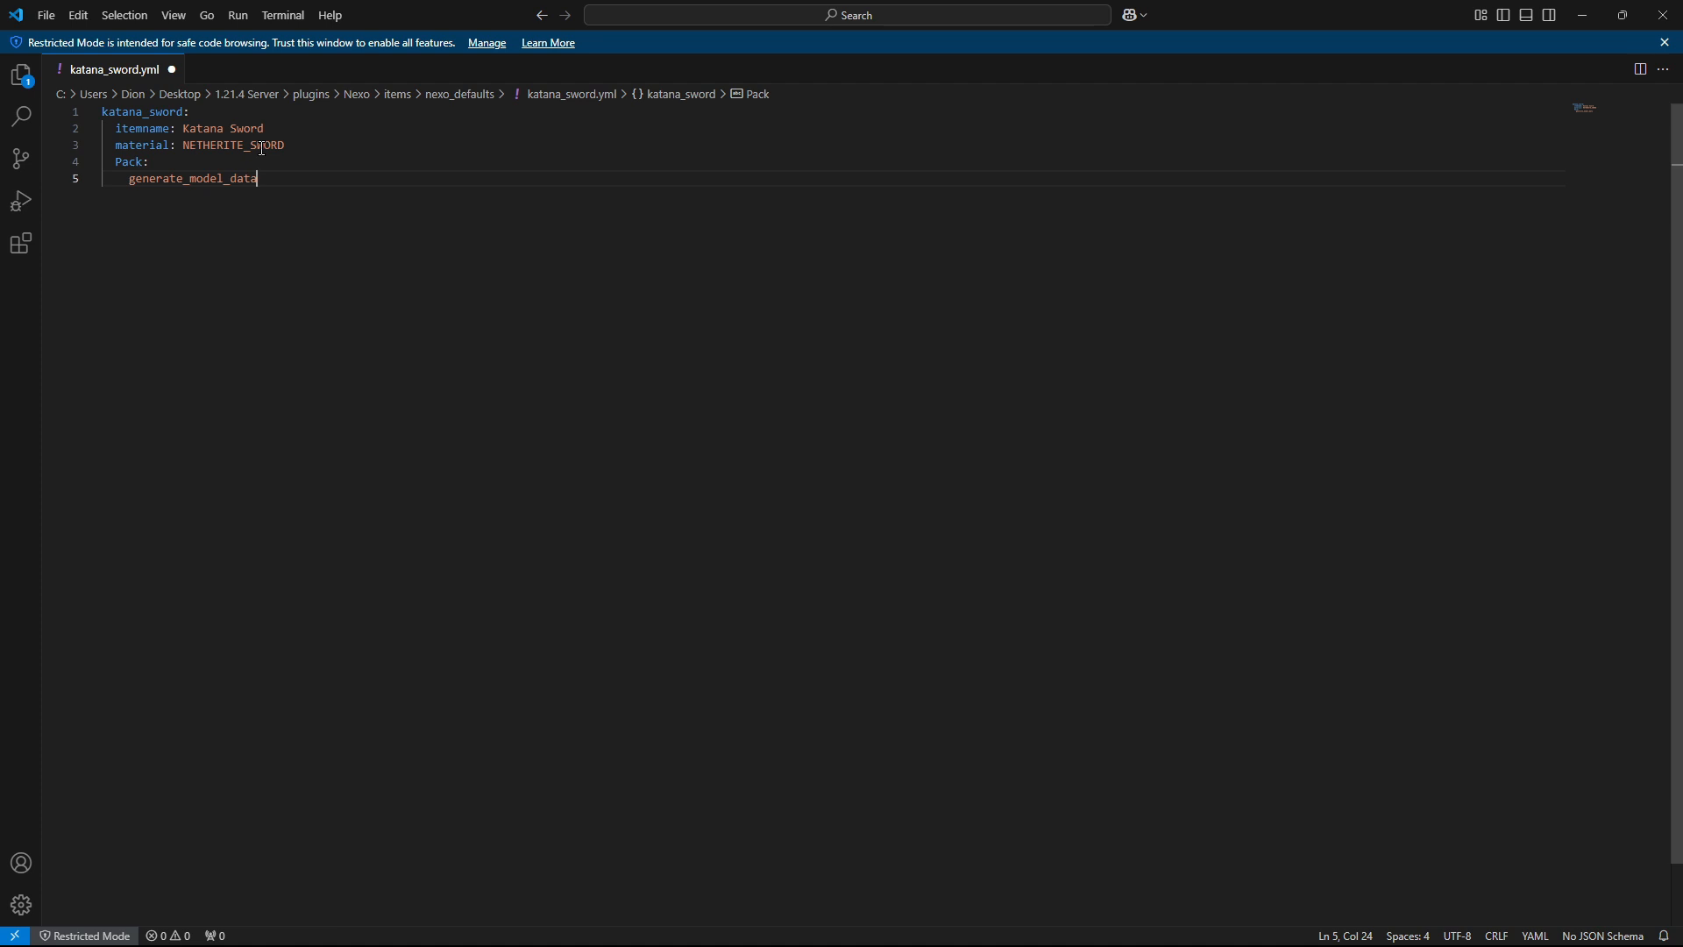
key(BackSpace)
key(BackSpace)
key(BackSpace)
key(BackSpace)
key(BackSpace)
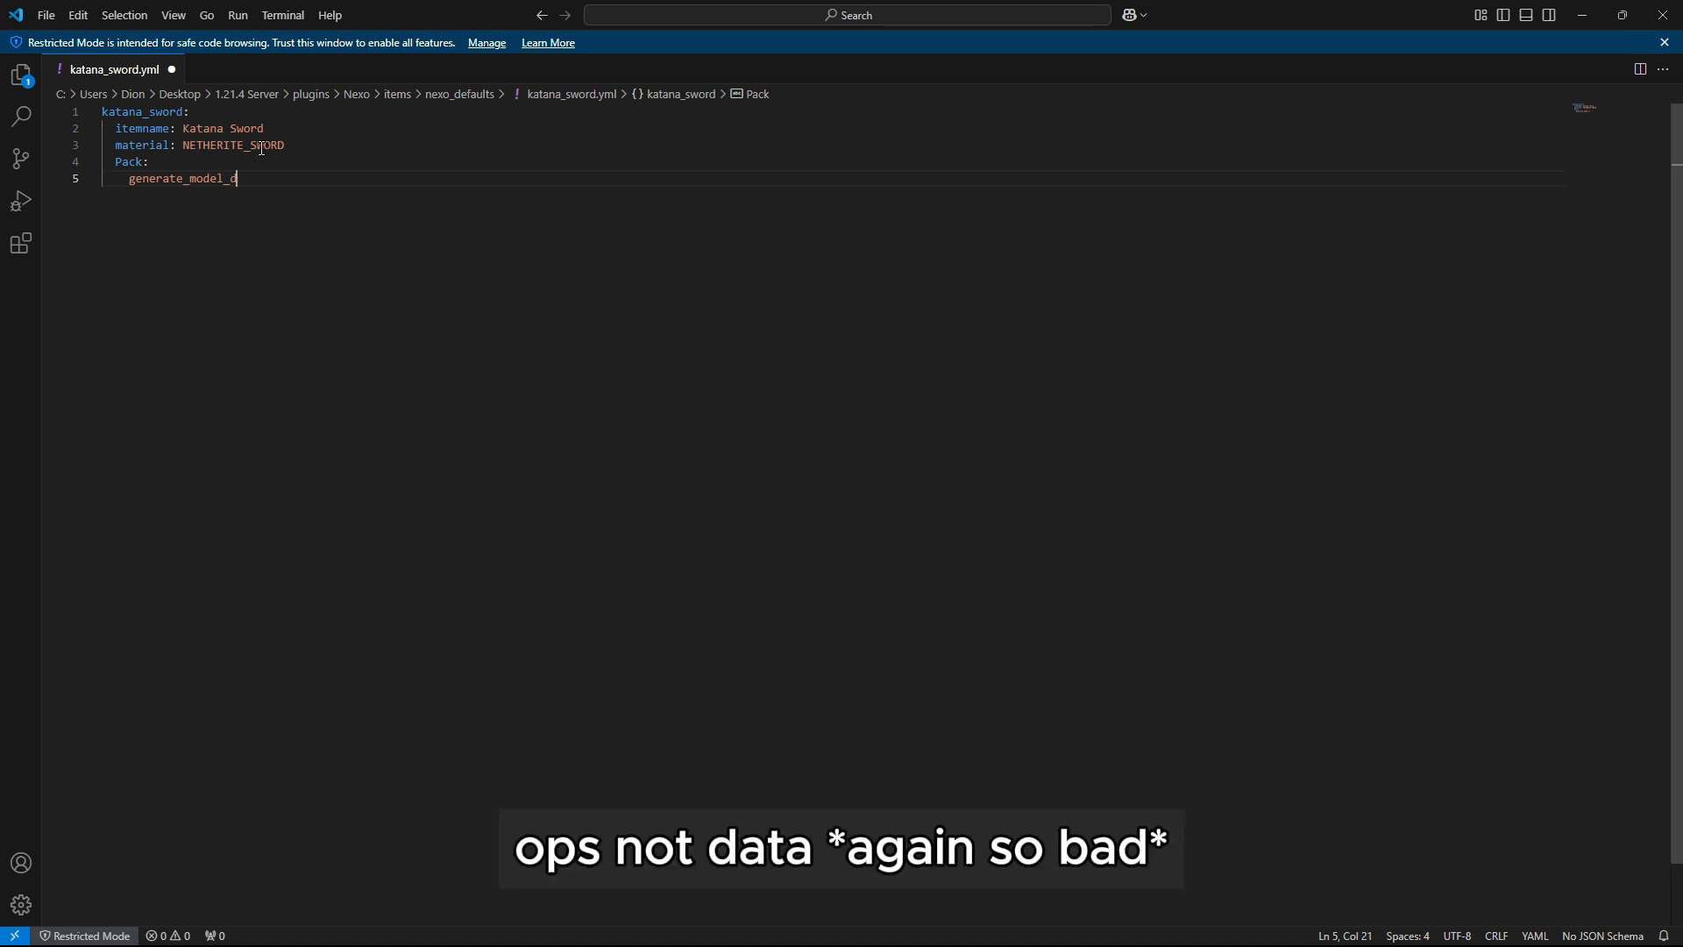
text(:)
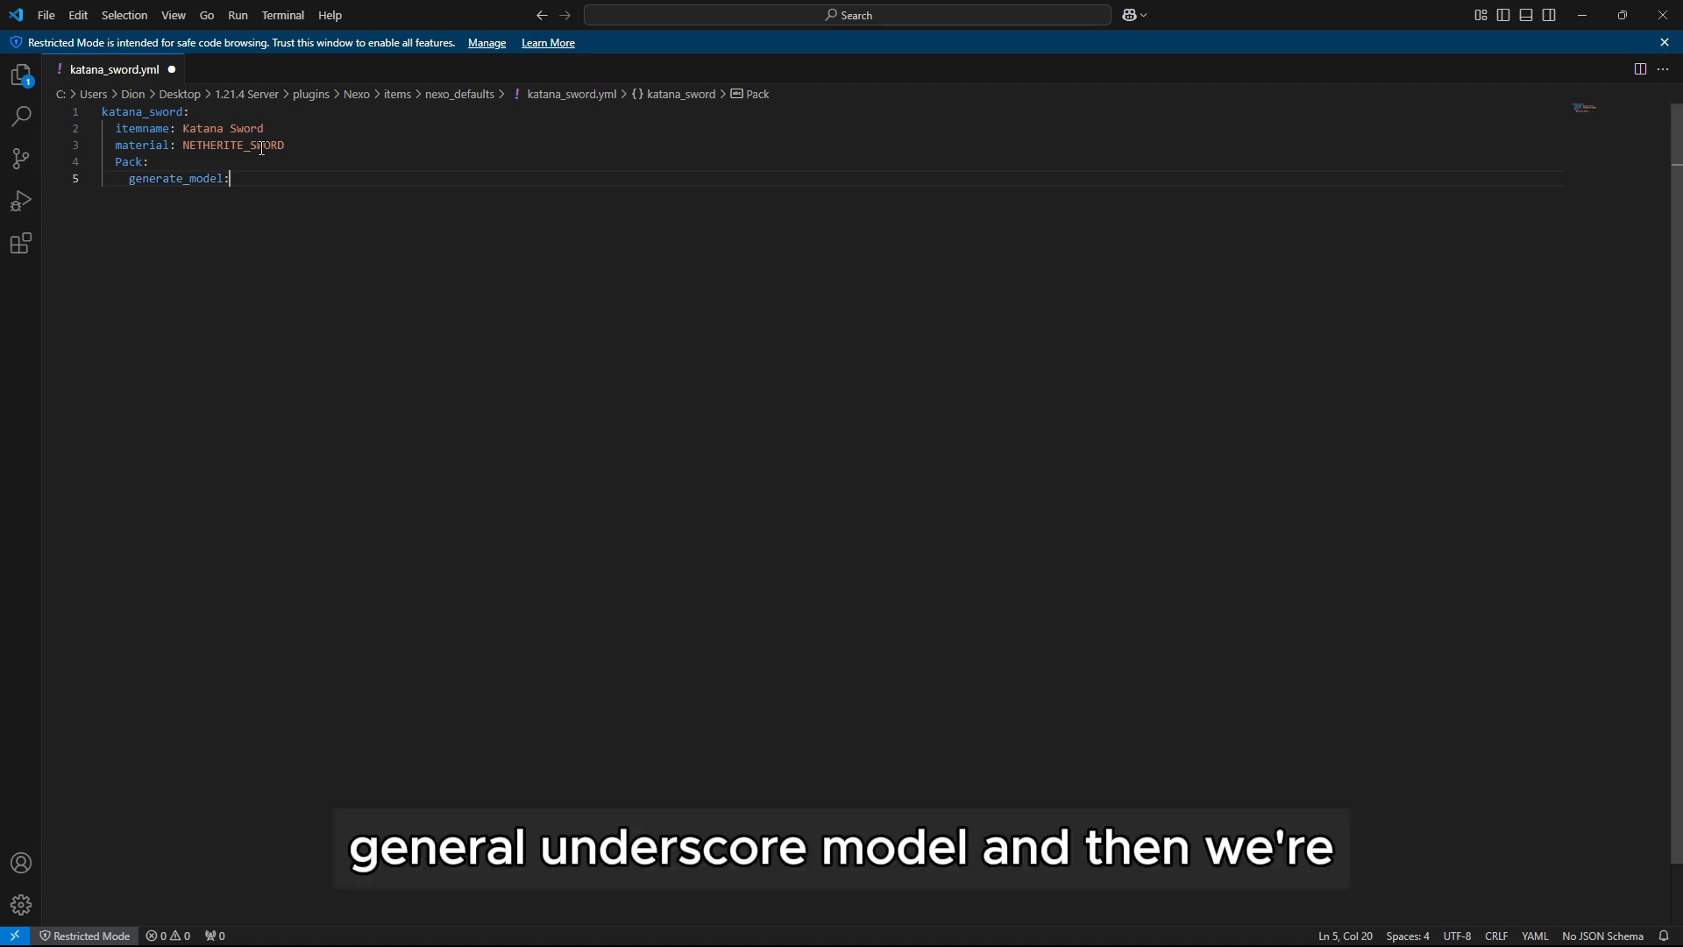
text( false)
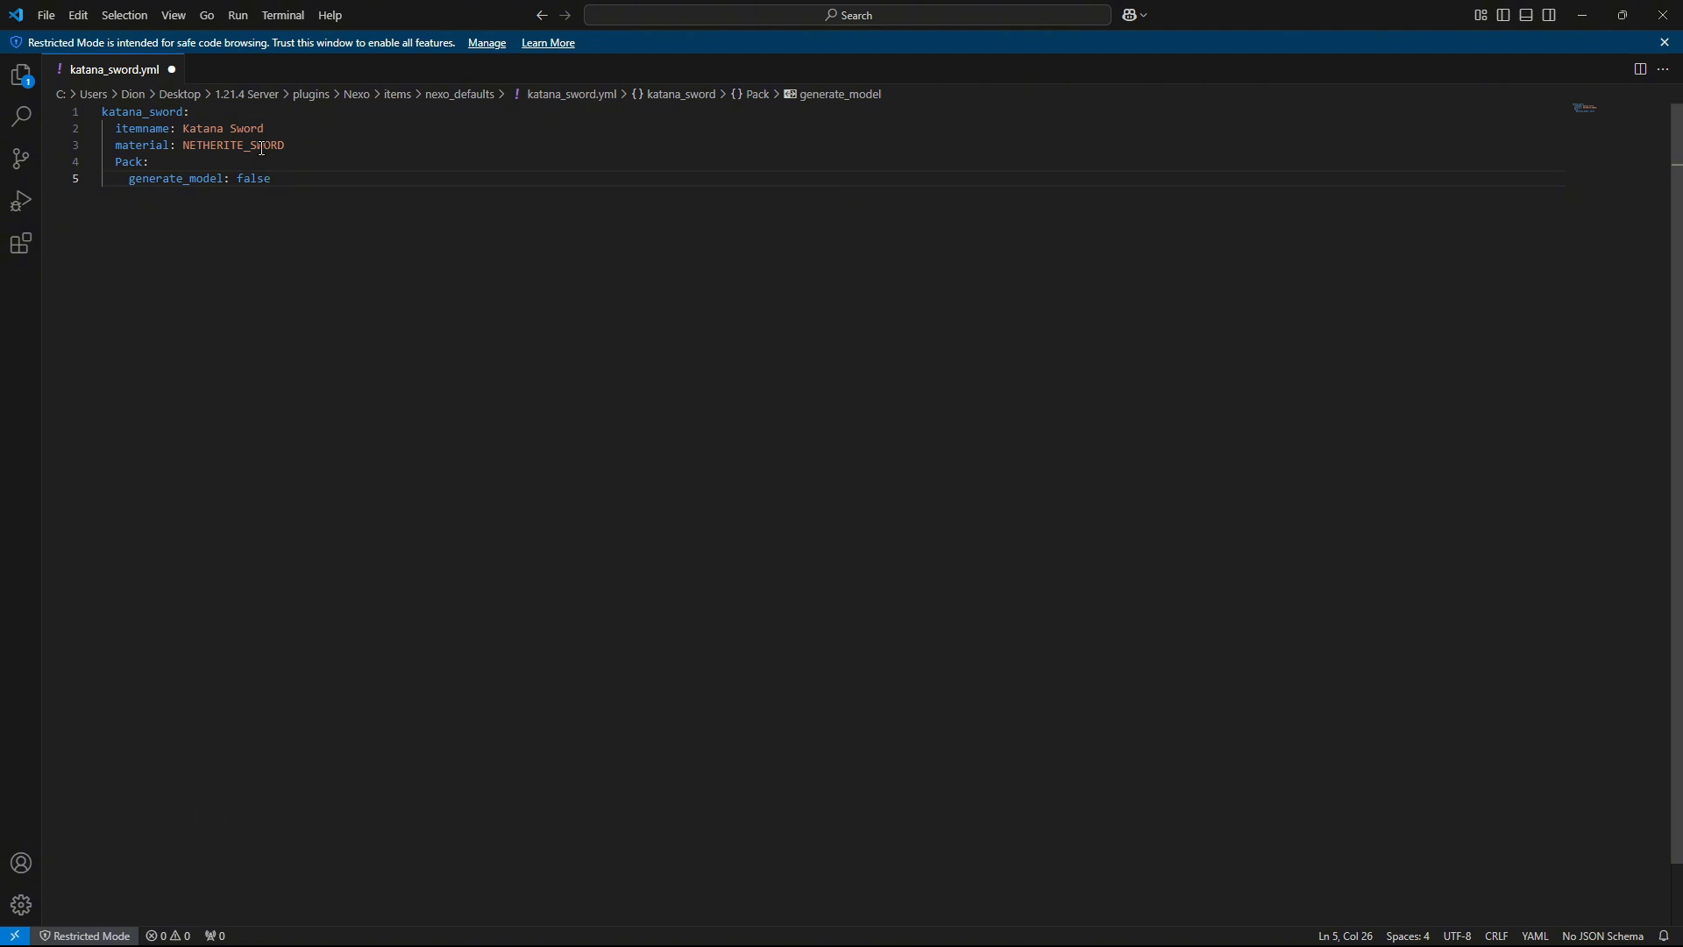
Add an empty model: key and custom_model_data: 7000 below generate_model, at the same indentation.
key(Return)
text(model:)
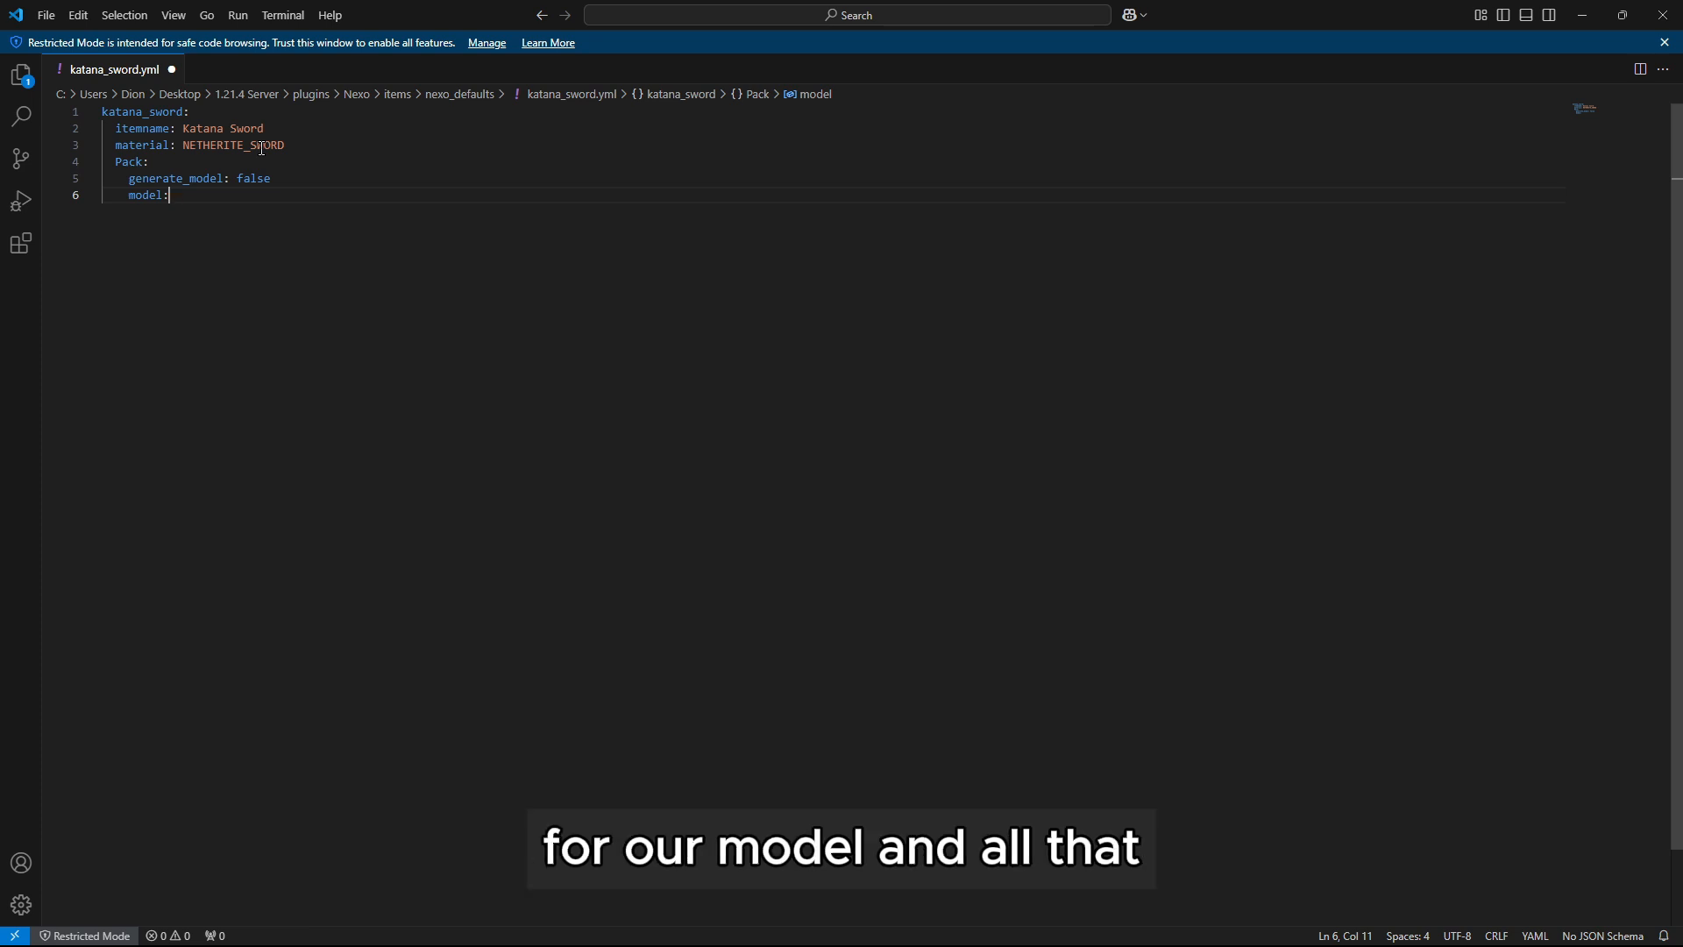
key(Return)
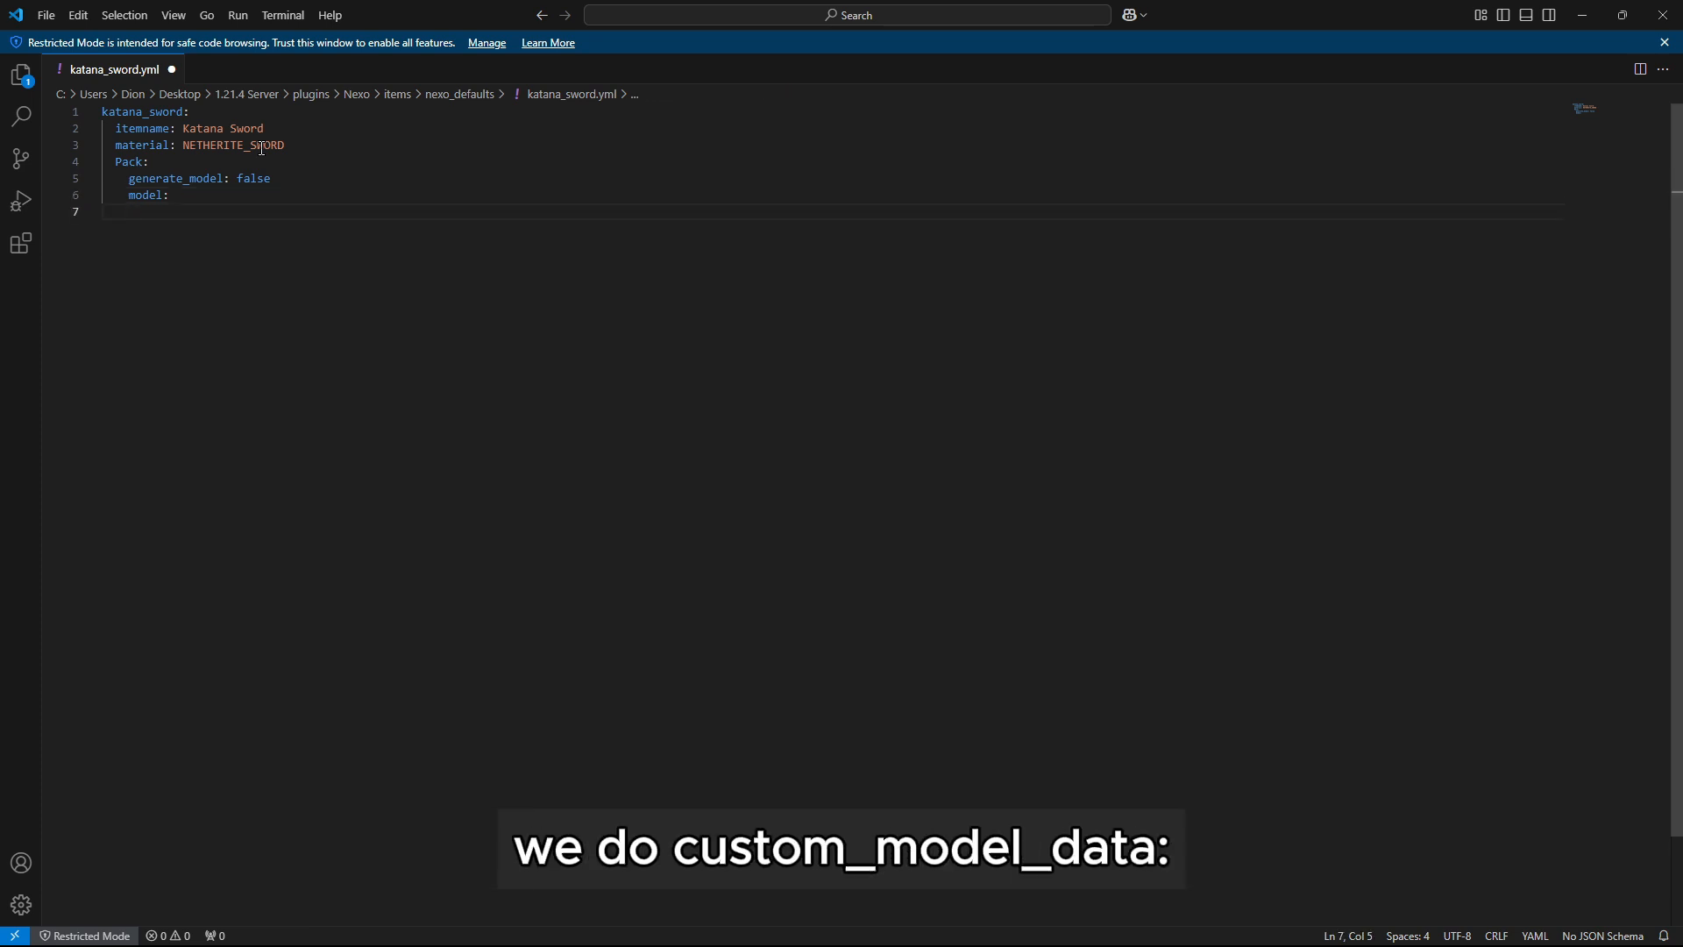
text(custom_mo)
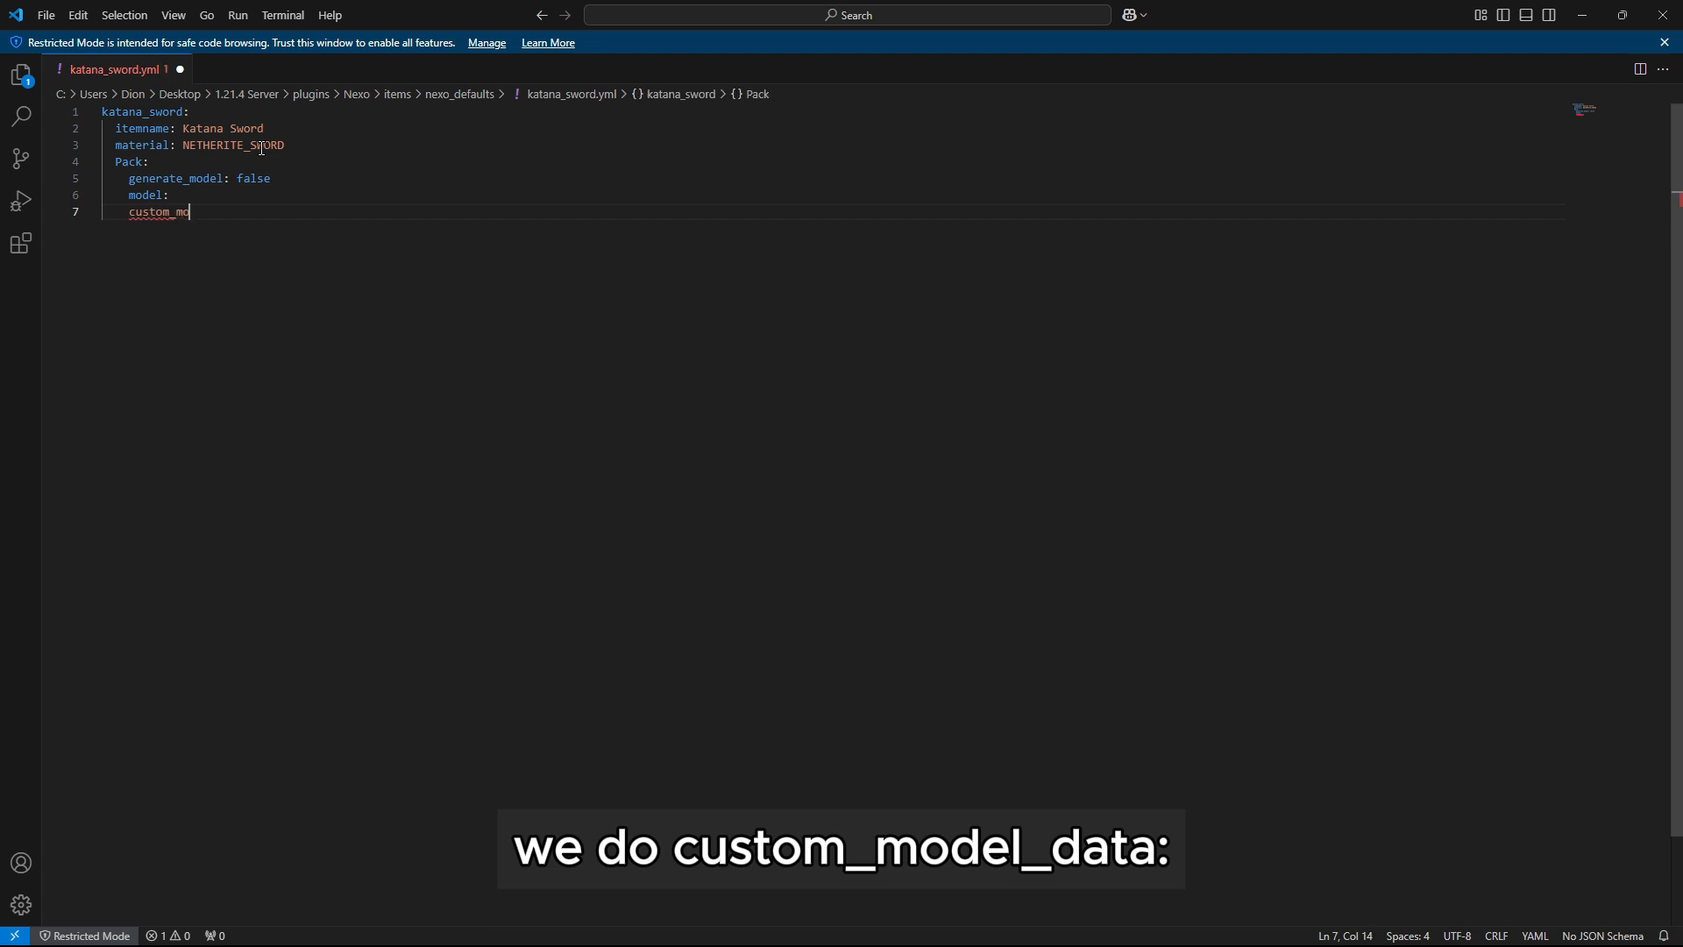
text(del_data: 700)
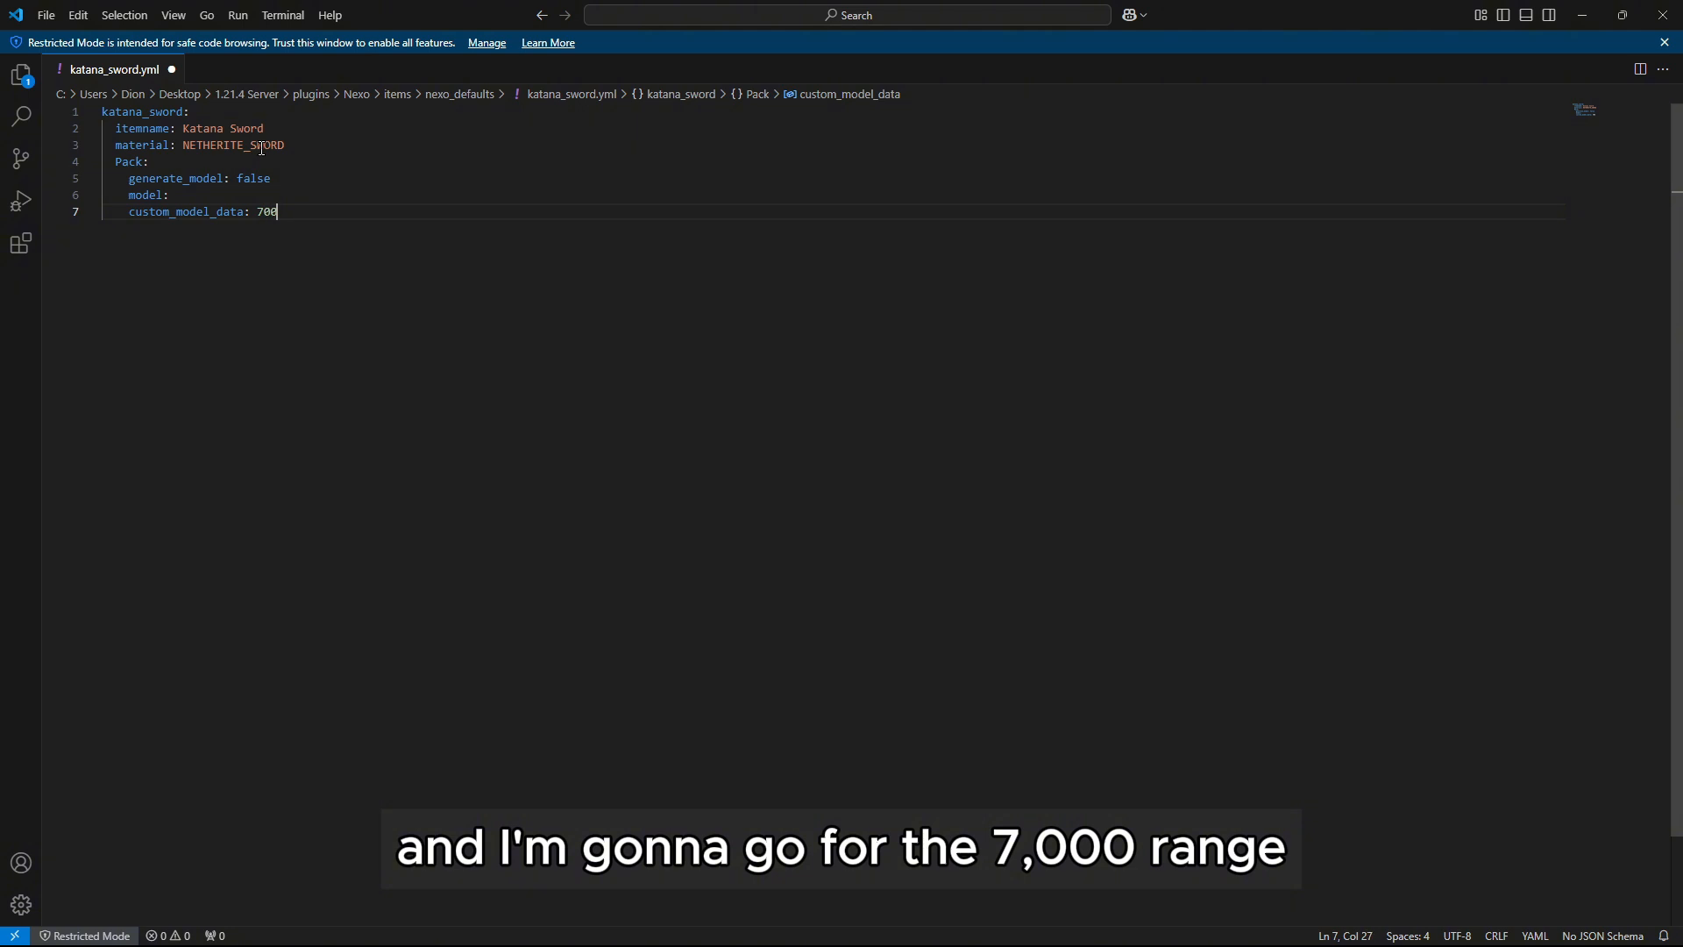
text(0)
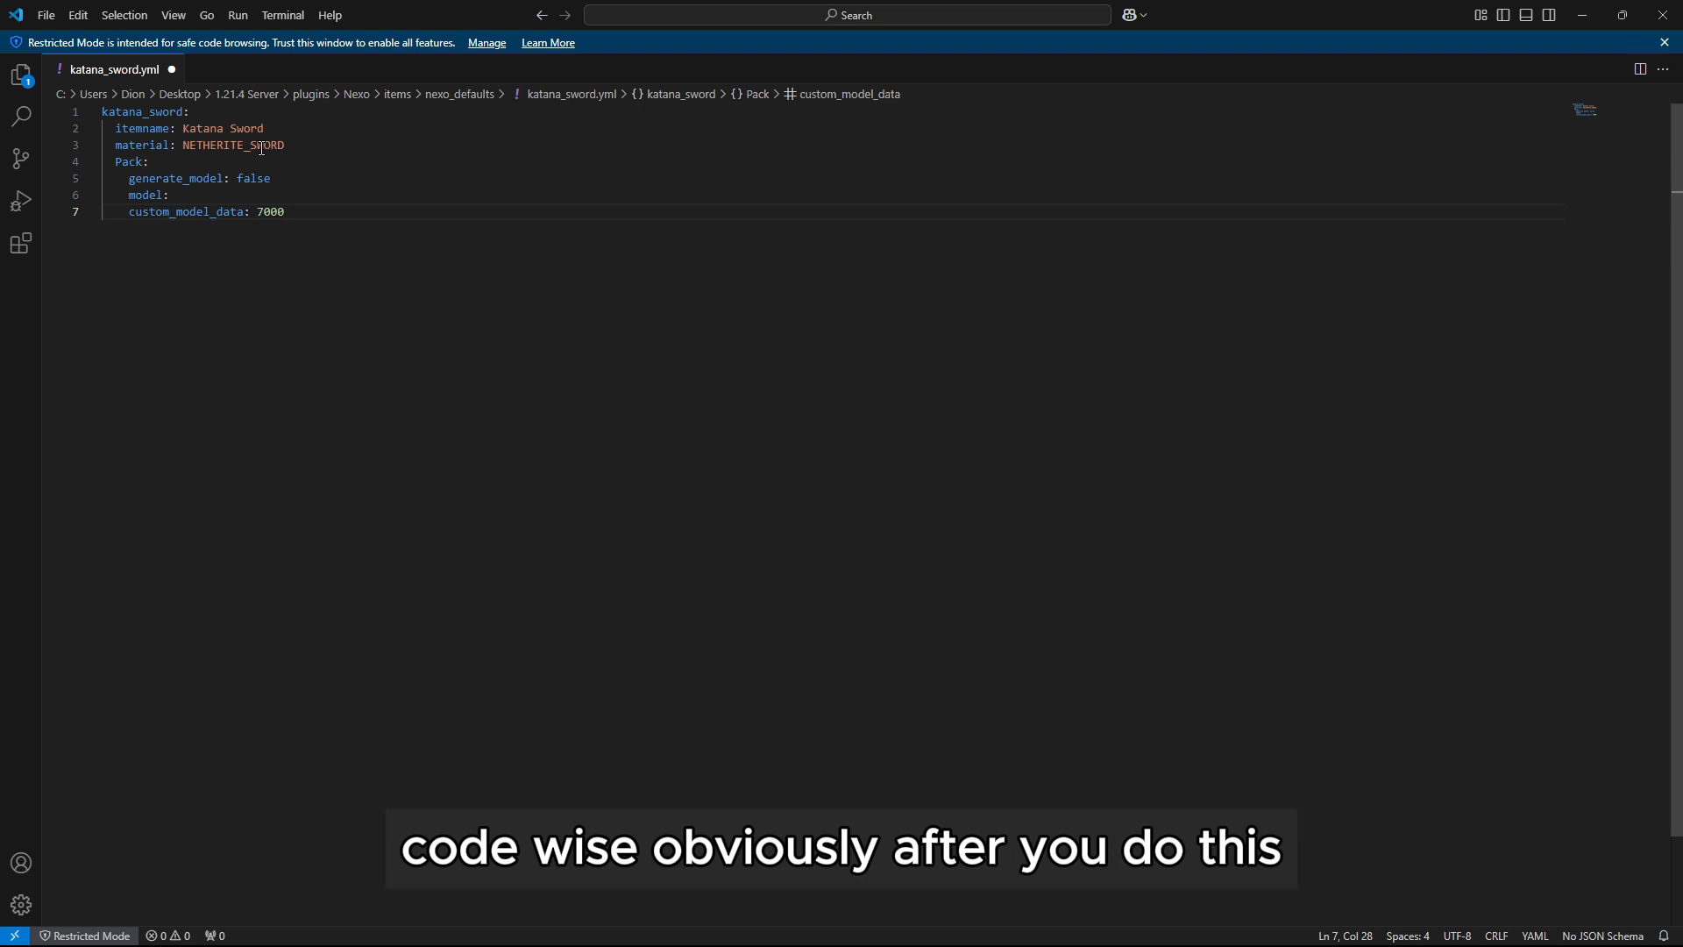
key(Return)
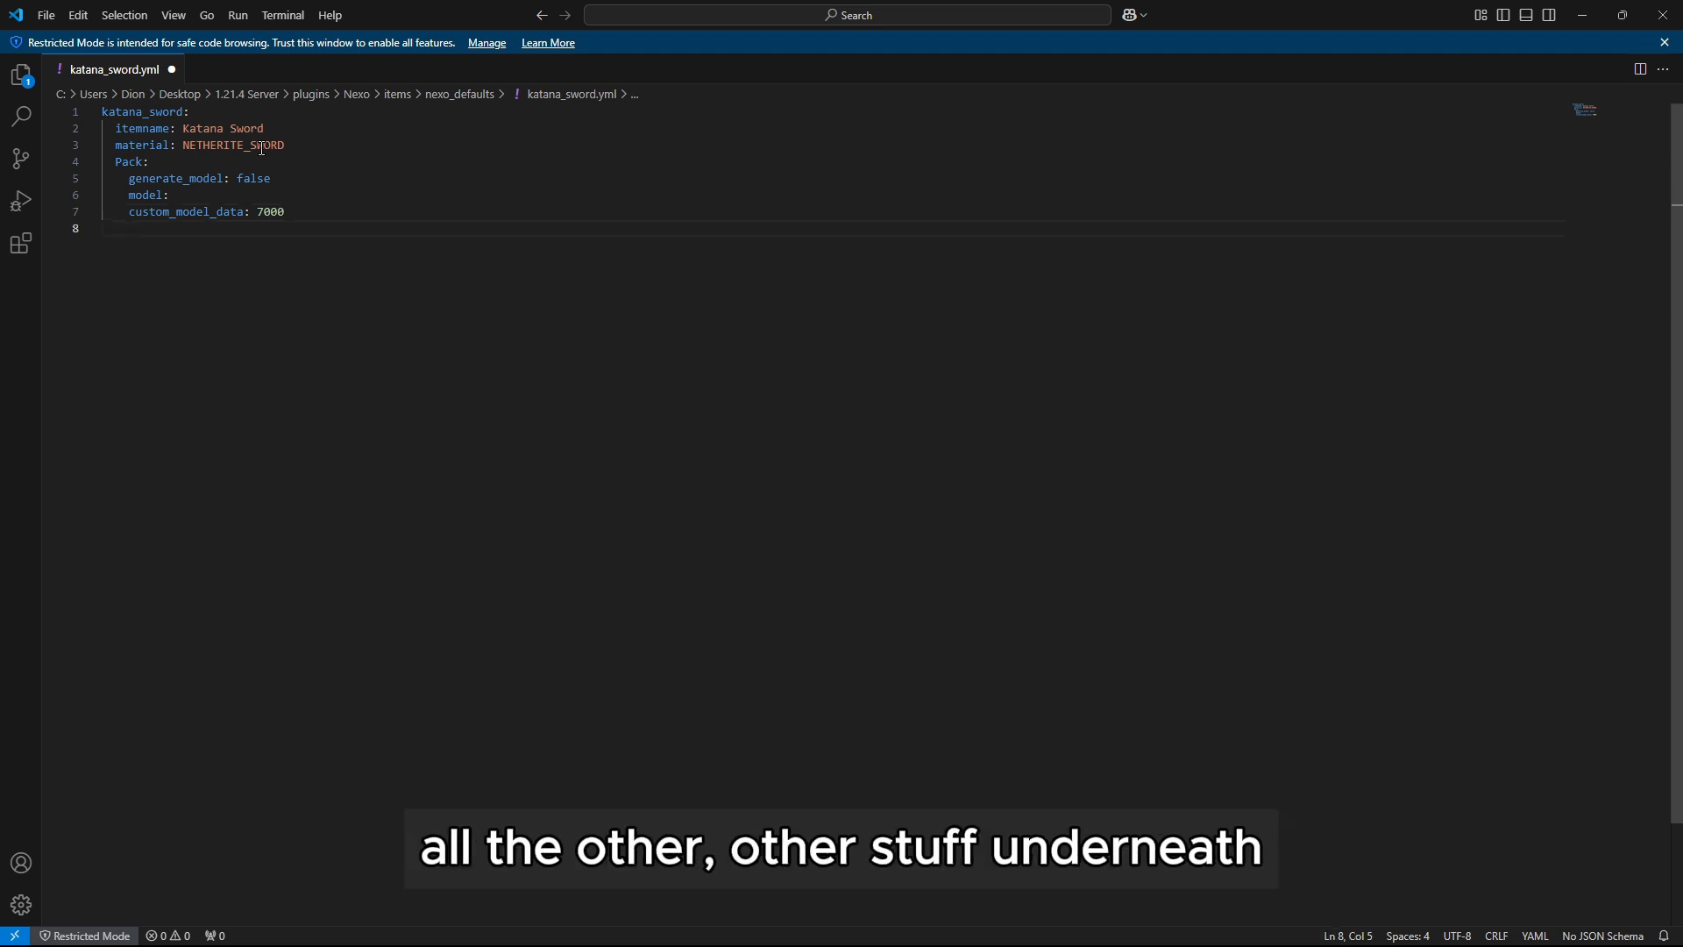
key(BackSpace)
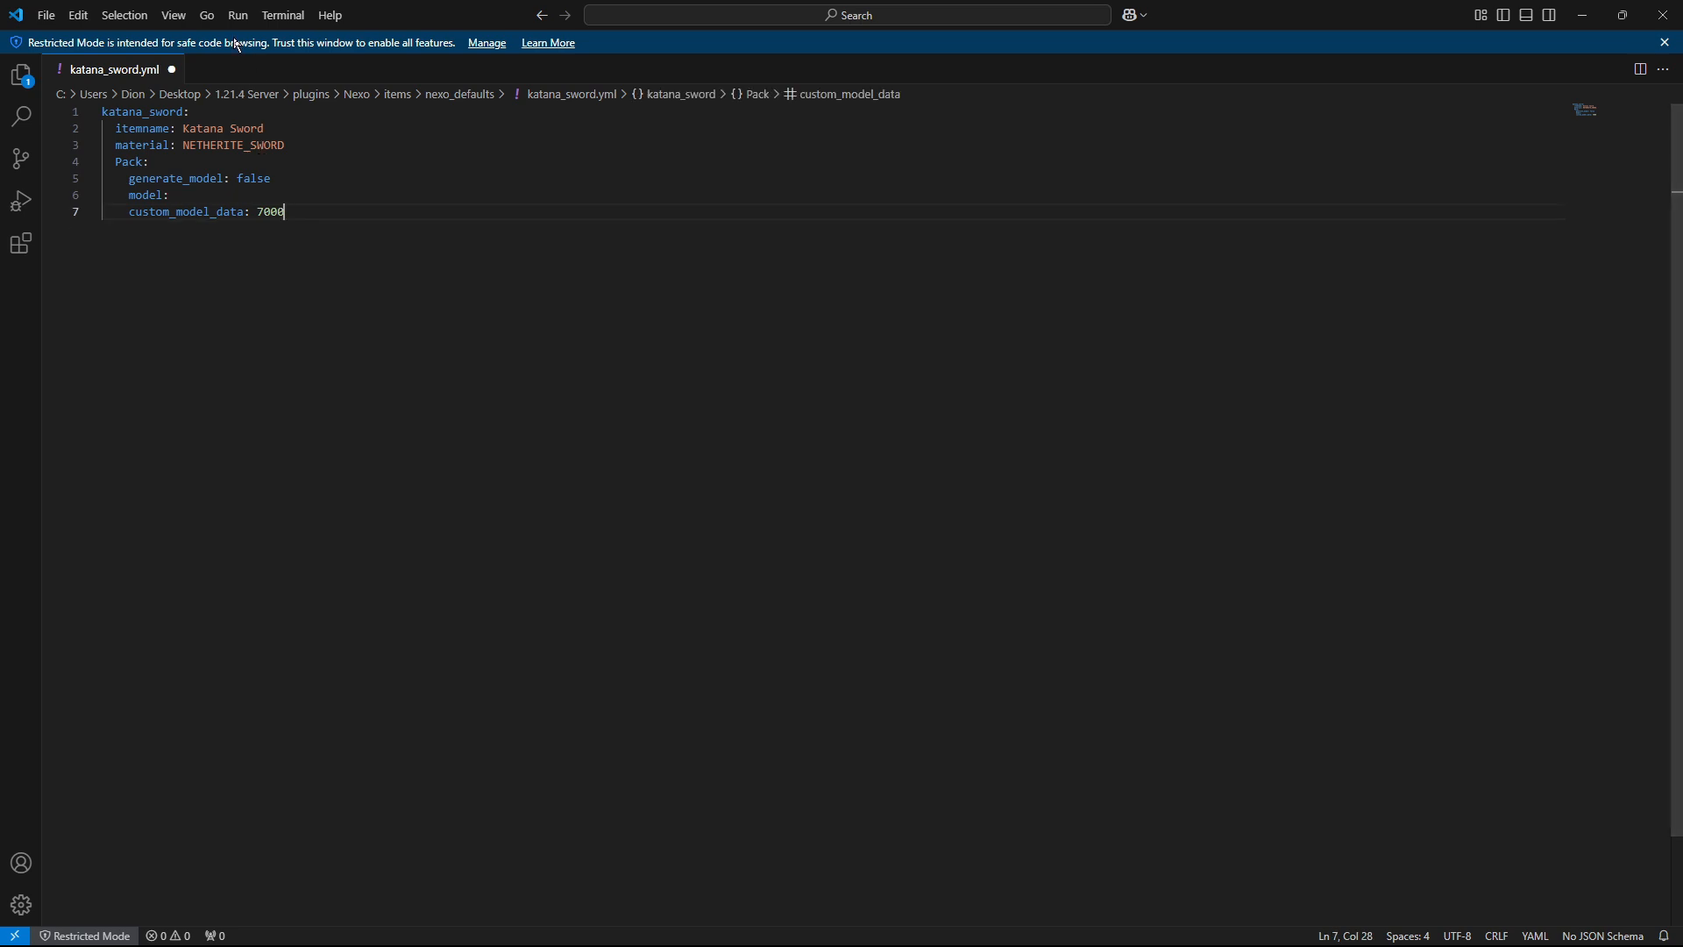
Switch to File Explorer and open the Nexo plugin's pack/assets/minecraft/models folder.
click(1583, 15)
mouse_move(1248, 941)
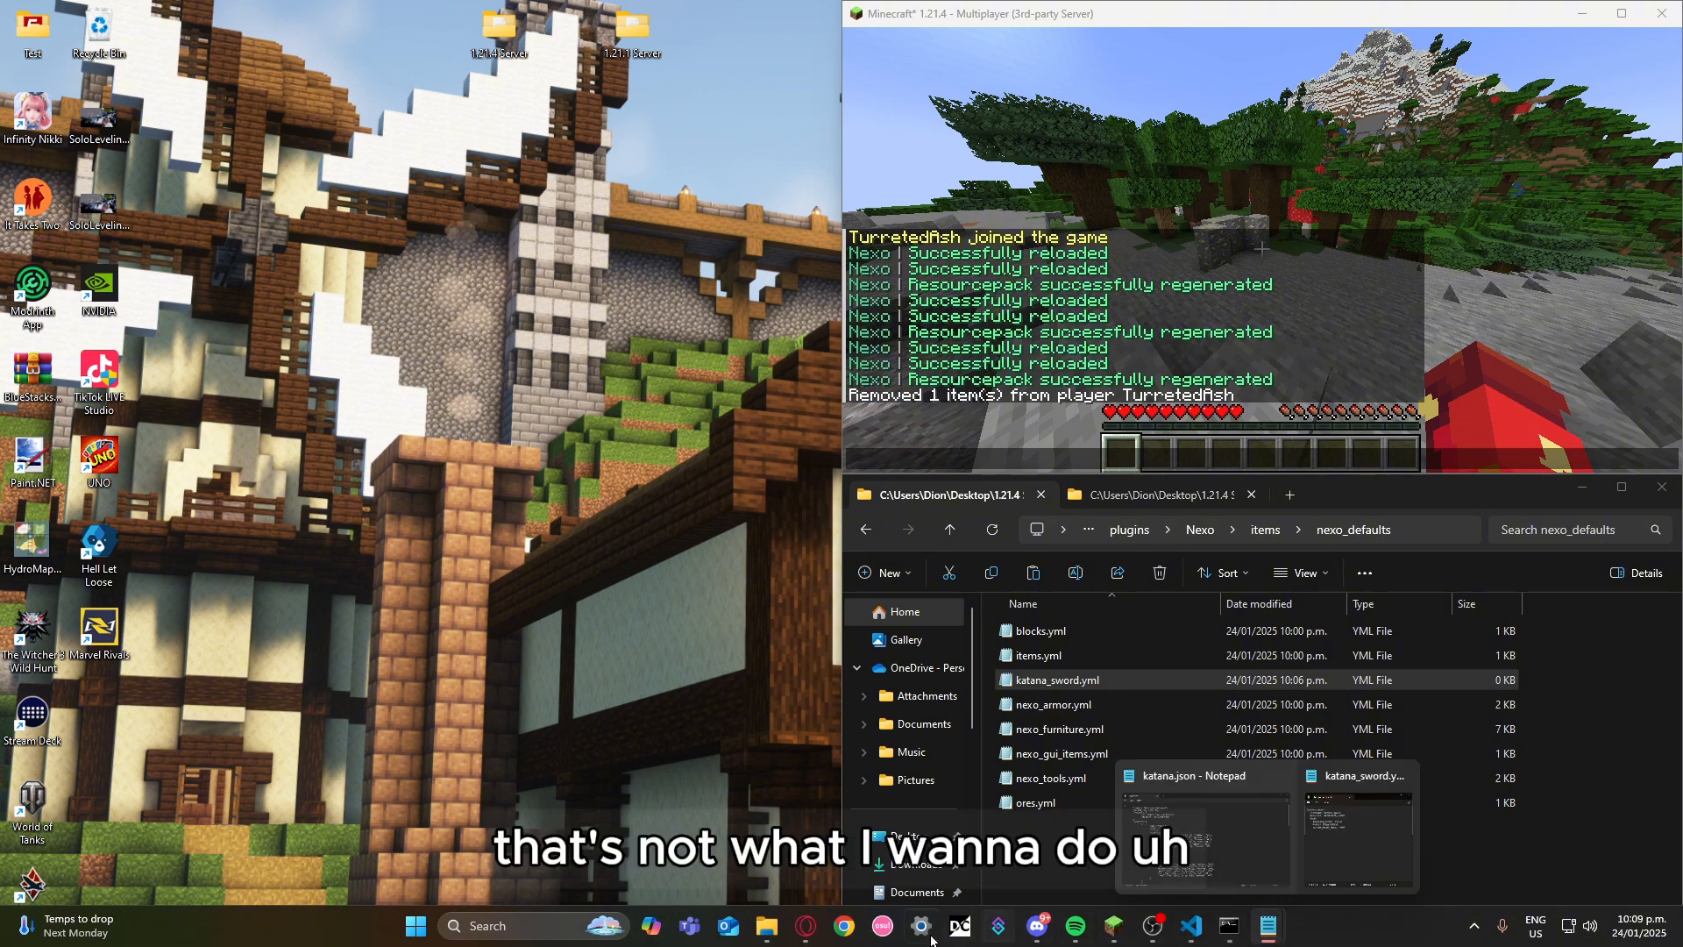
click(806, 926)
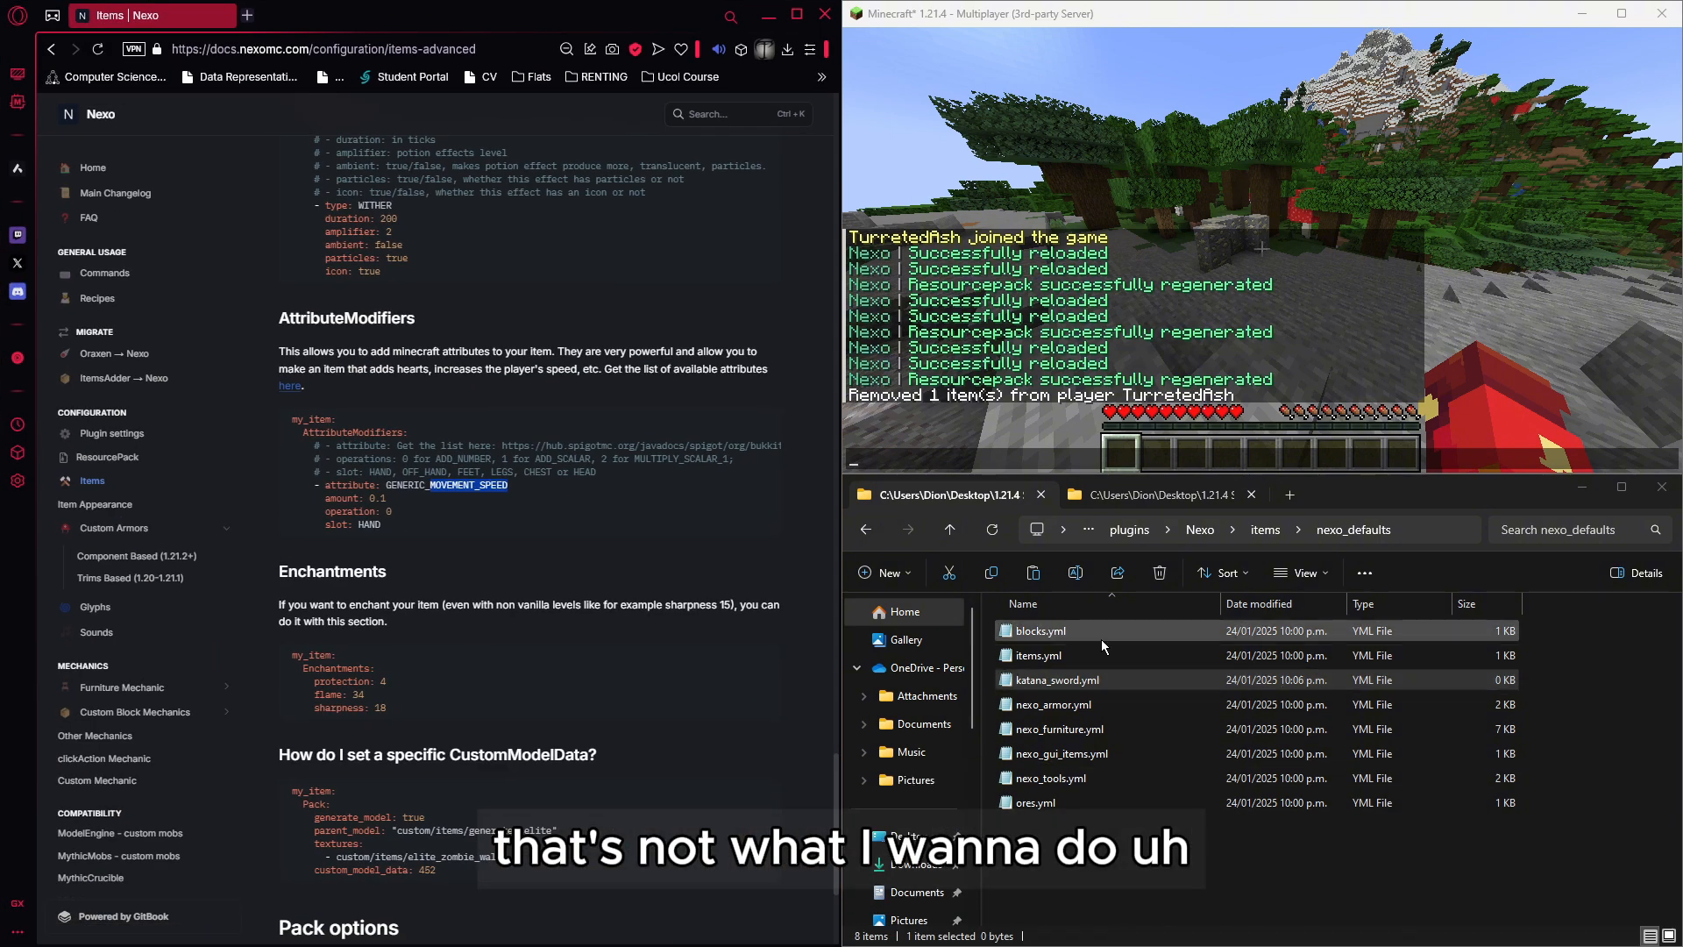
click(1206, 532)
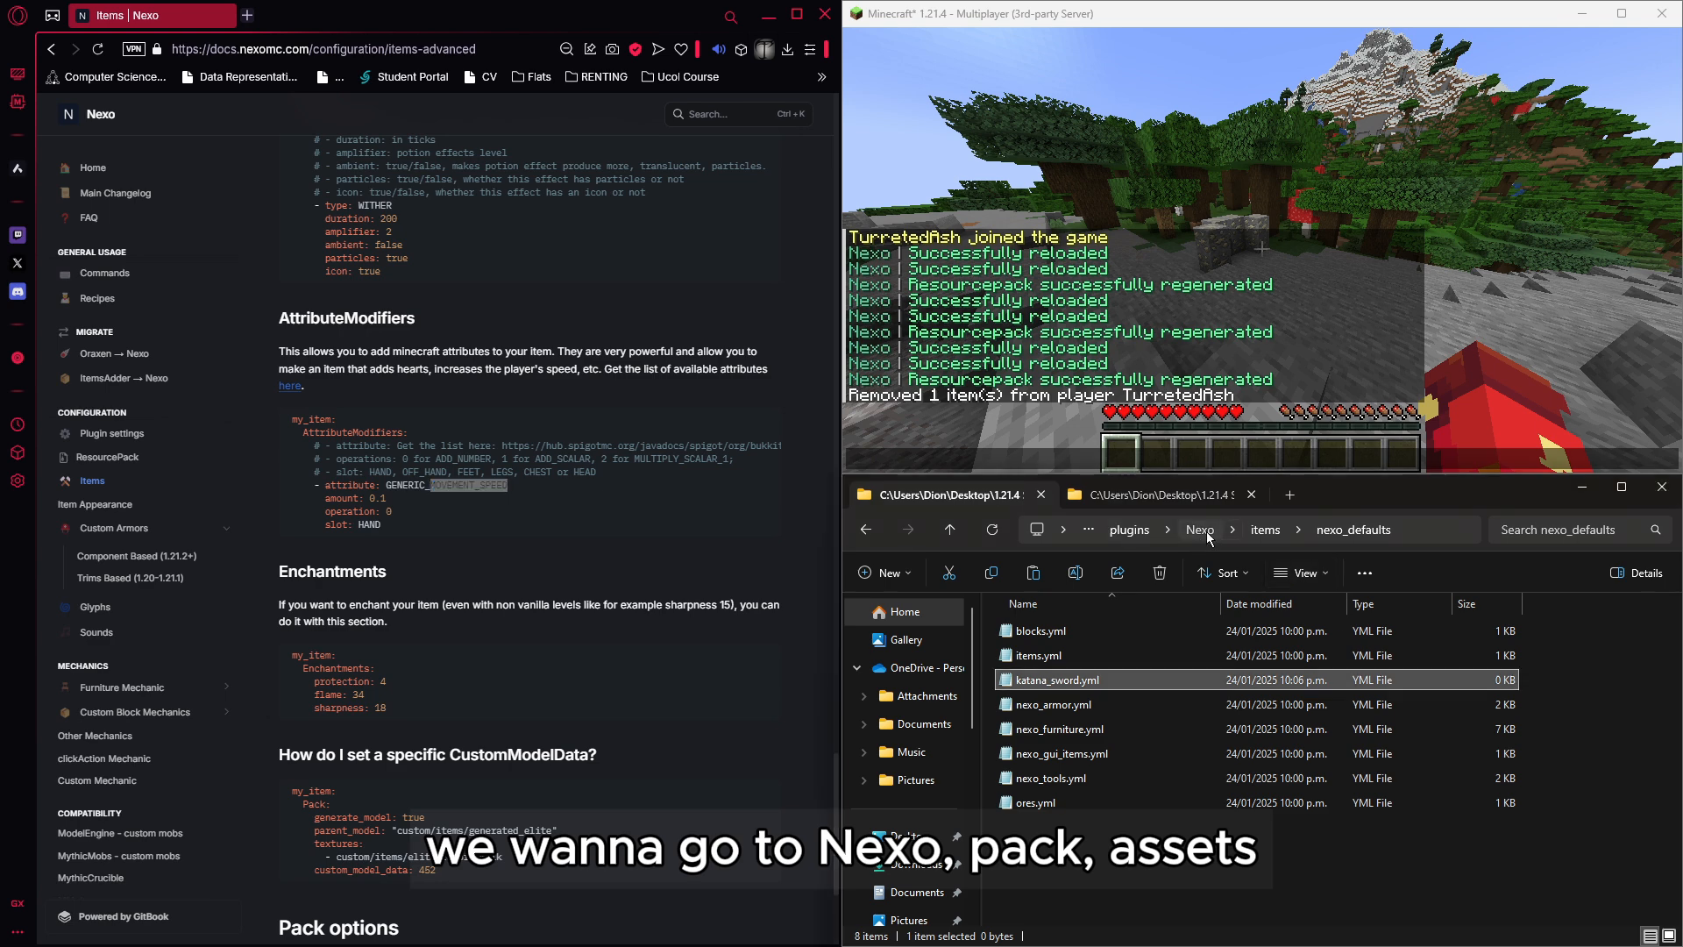
double_click(1080, 731)
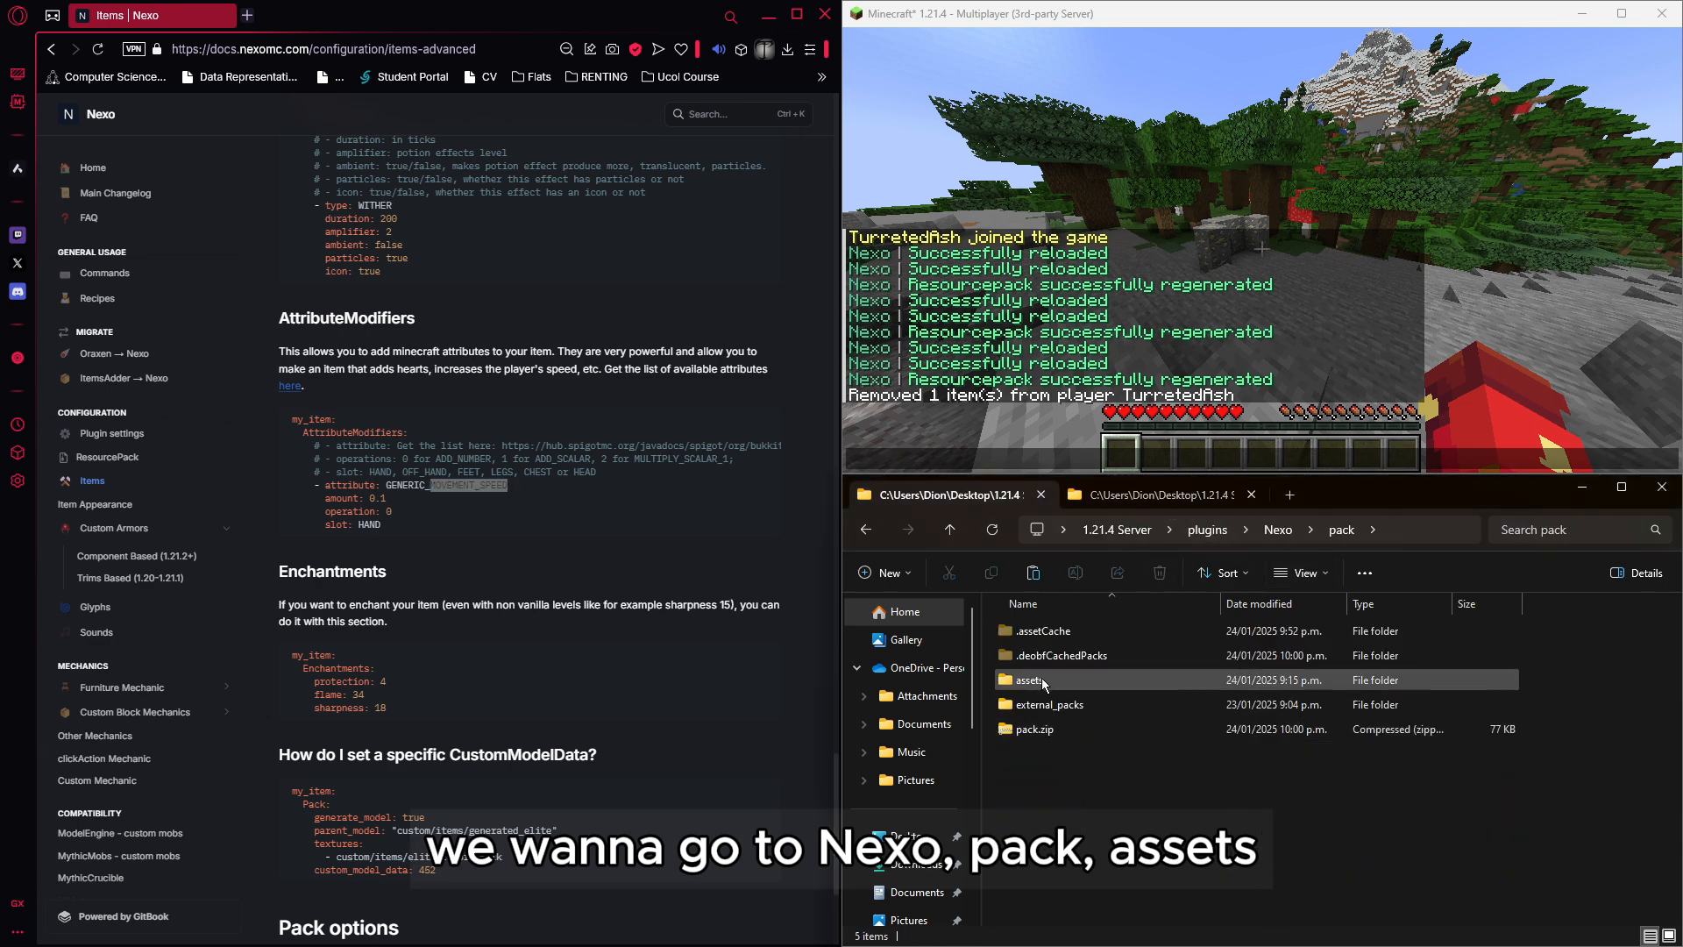
double_click(1044, 680)
double_click(1037, 631)
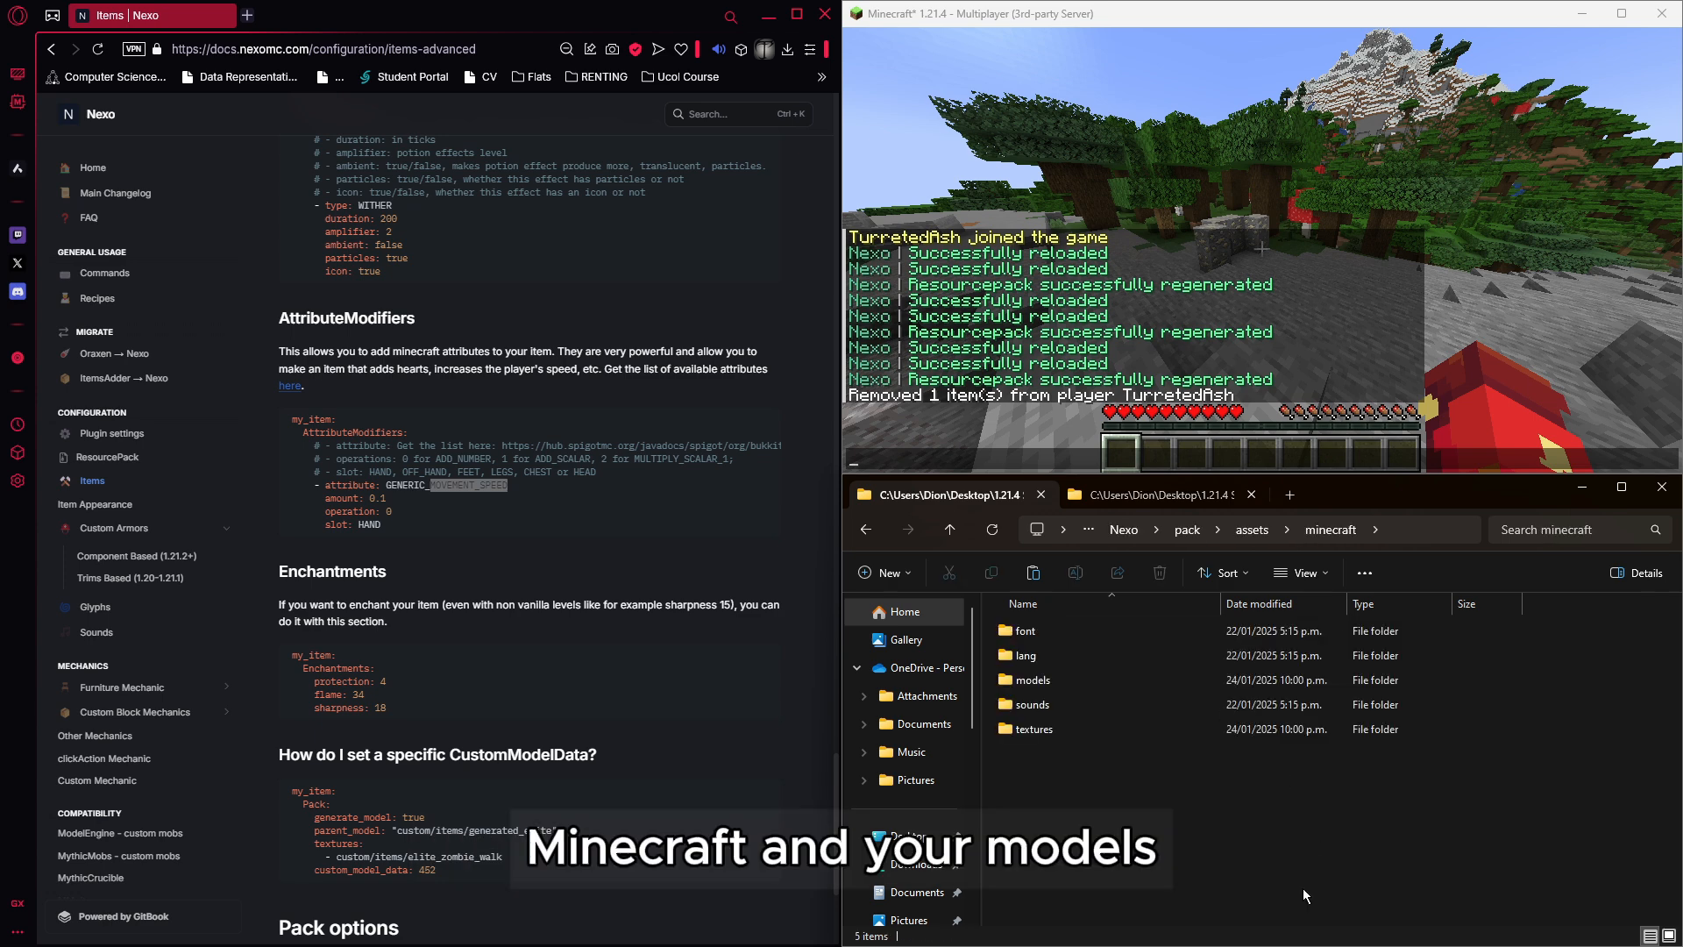
double_click(1057, 682)
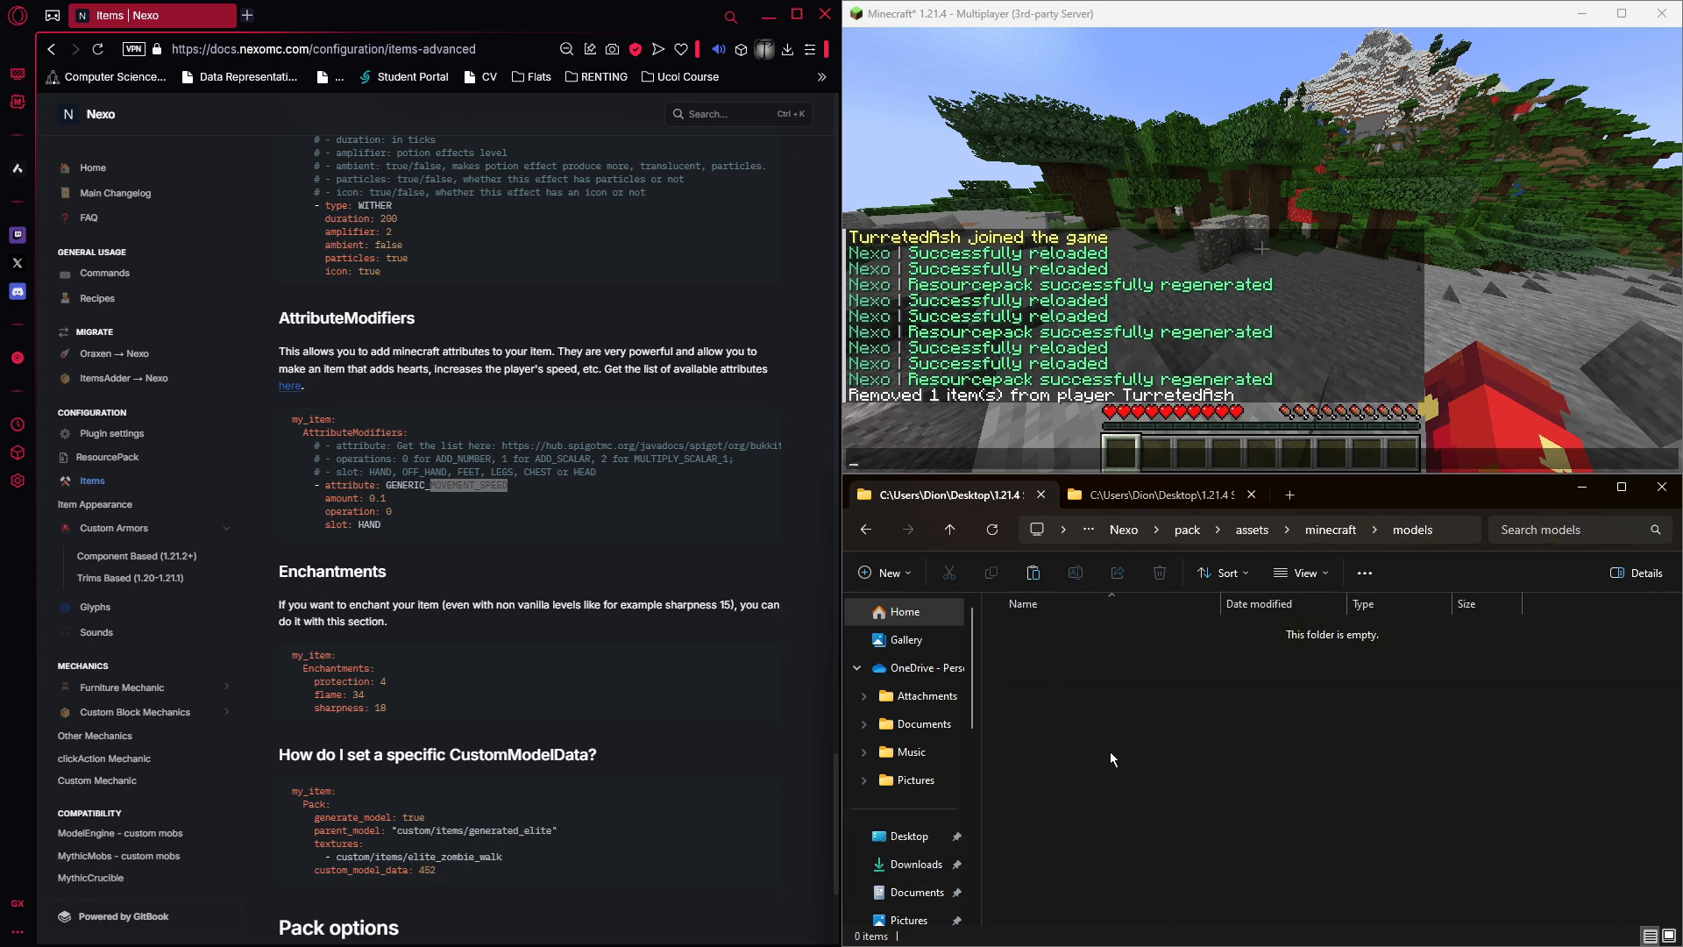
Create a folder named item inside the models folder.
right_click(1113, 759)
mouse_move(1167, 641)
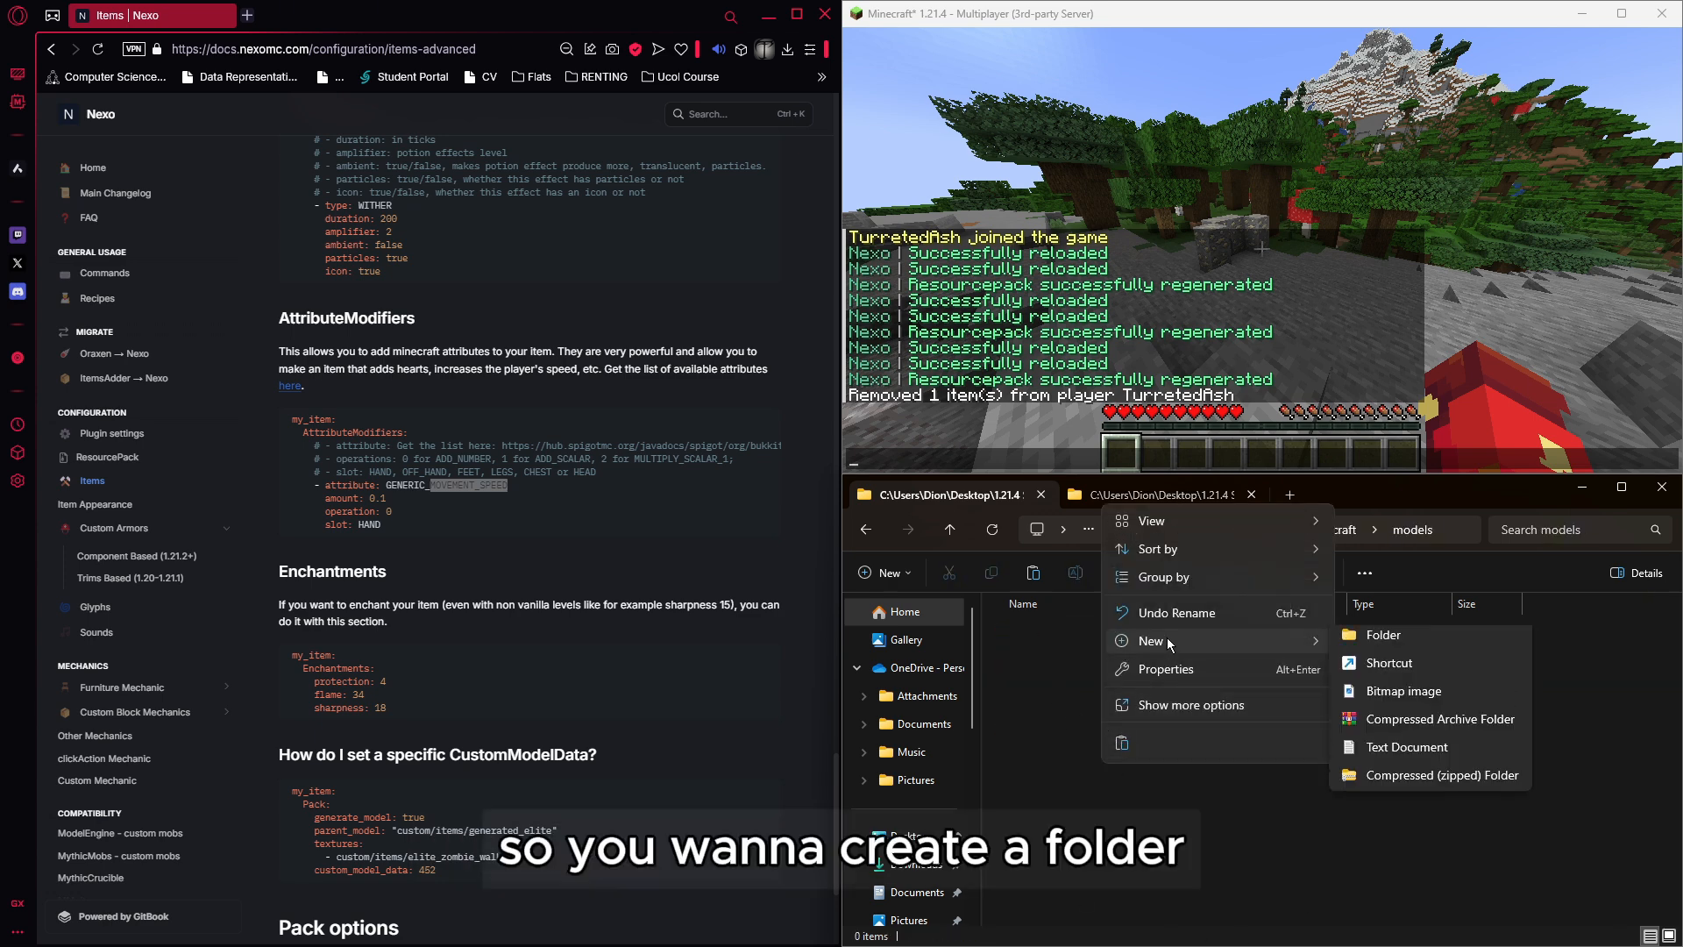
click(1378, 646)
text(item)
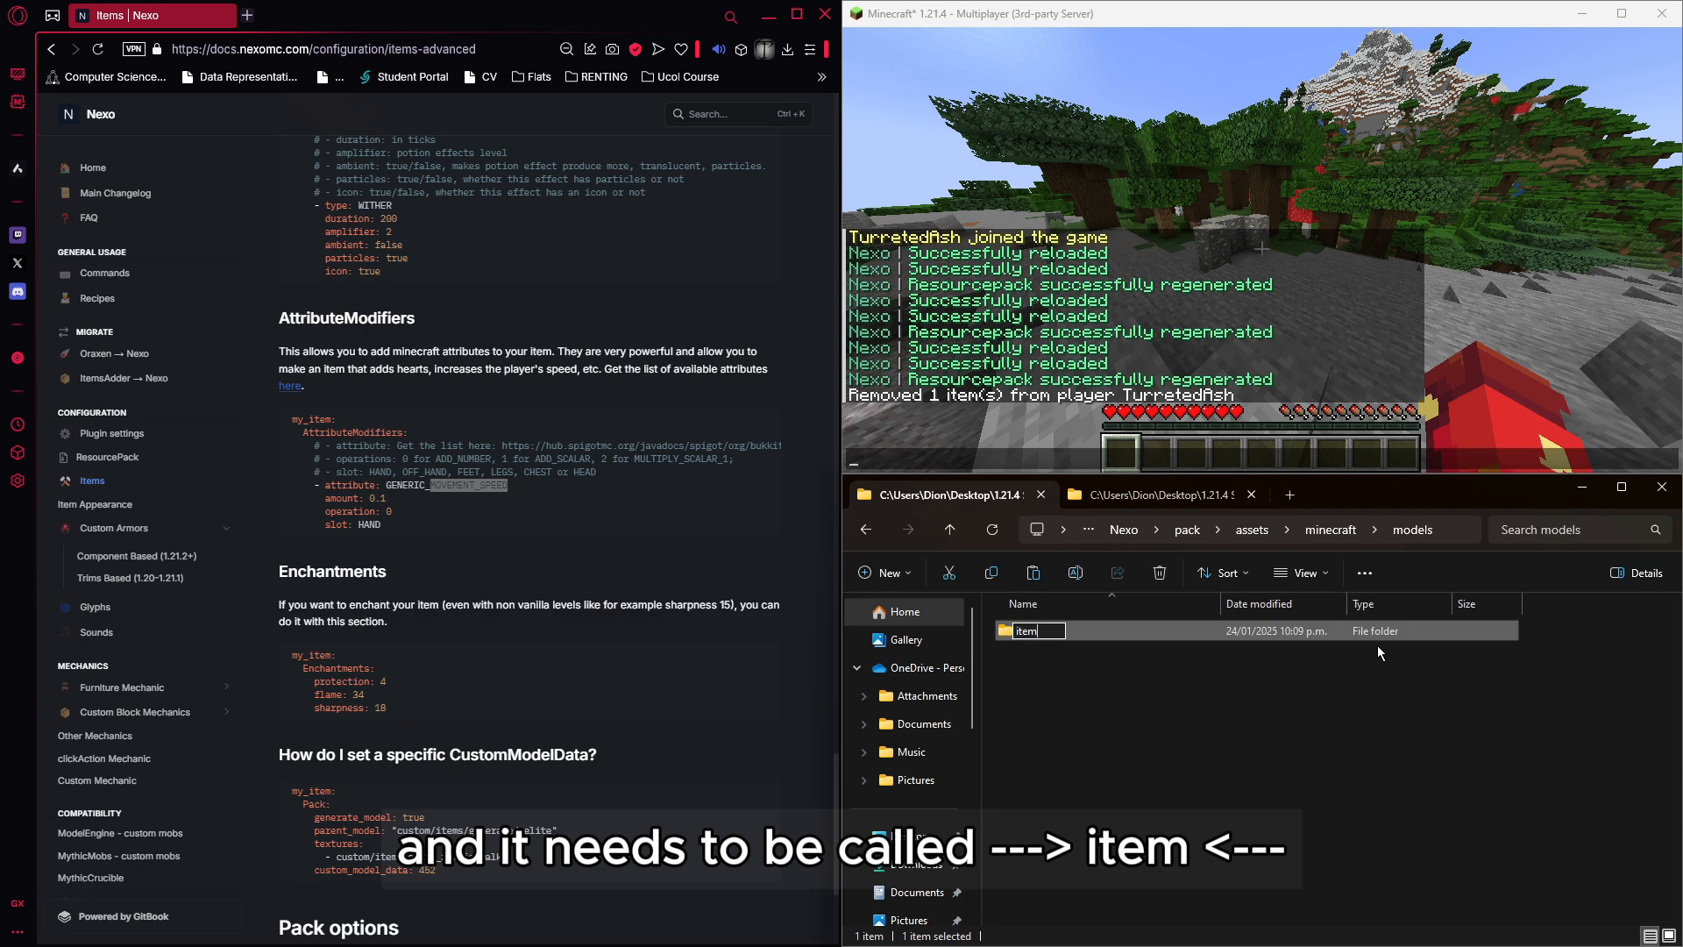
text(s)
key(BackSpace)
key(BackSpace)
key(BackSpace)
key(BackSpace)
key(BackSpace)
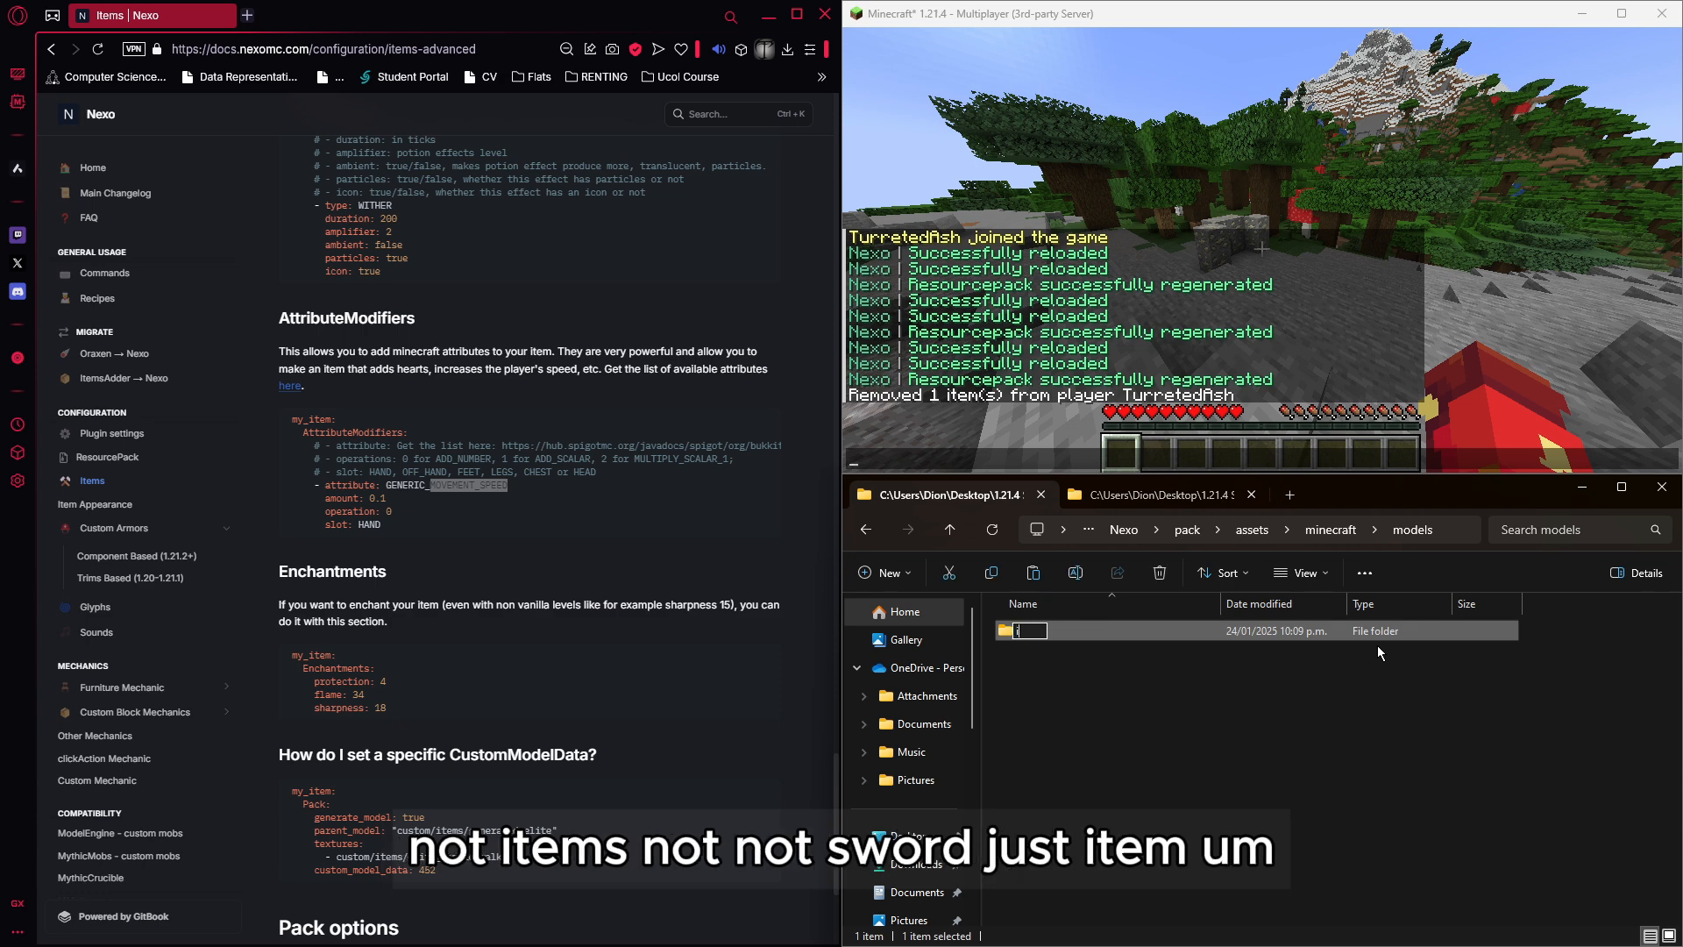
text(sword)
key(BackSpace)
key(BackSpace)
key(BackSpace)
key(BackSpace)
key(BackSpace)
text(item)
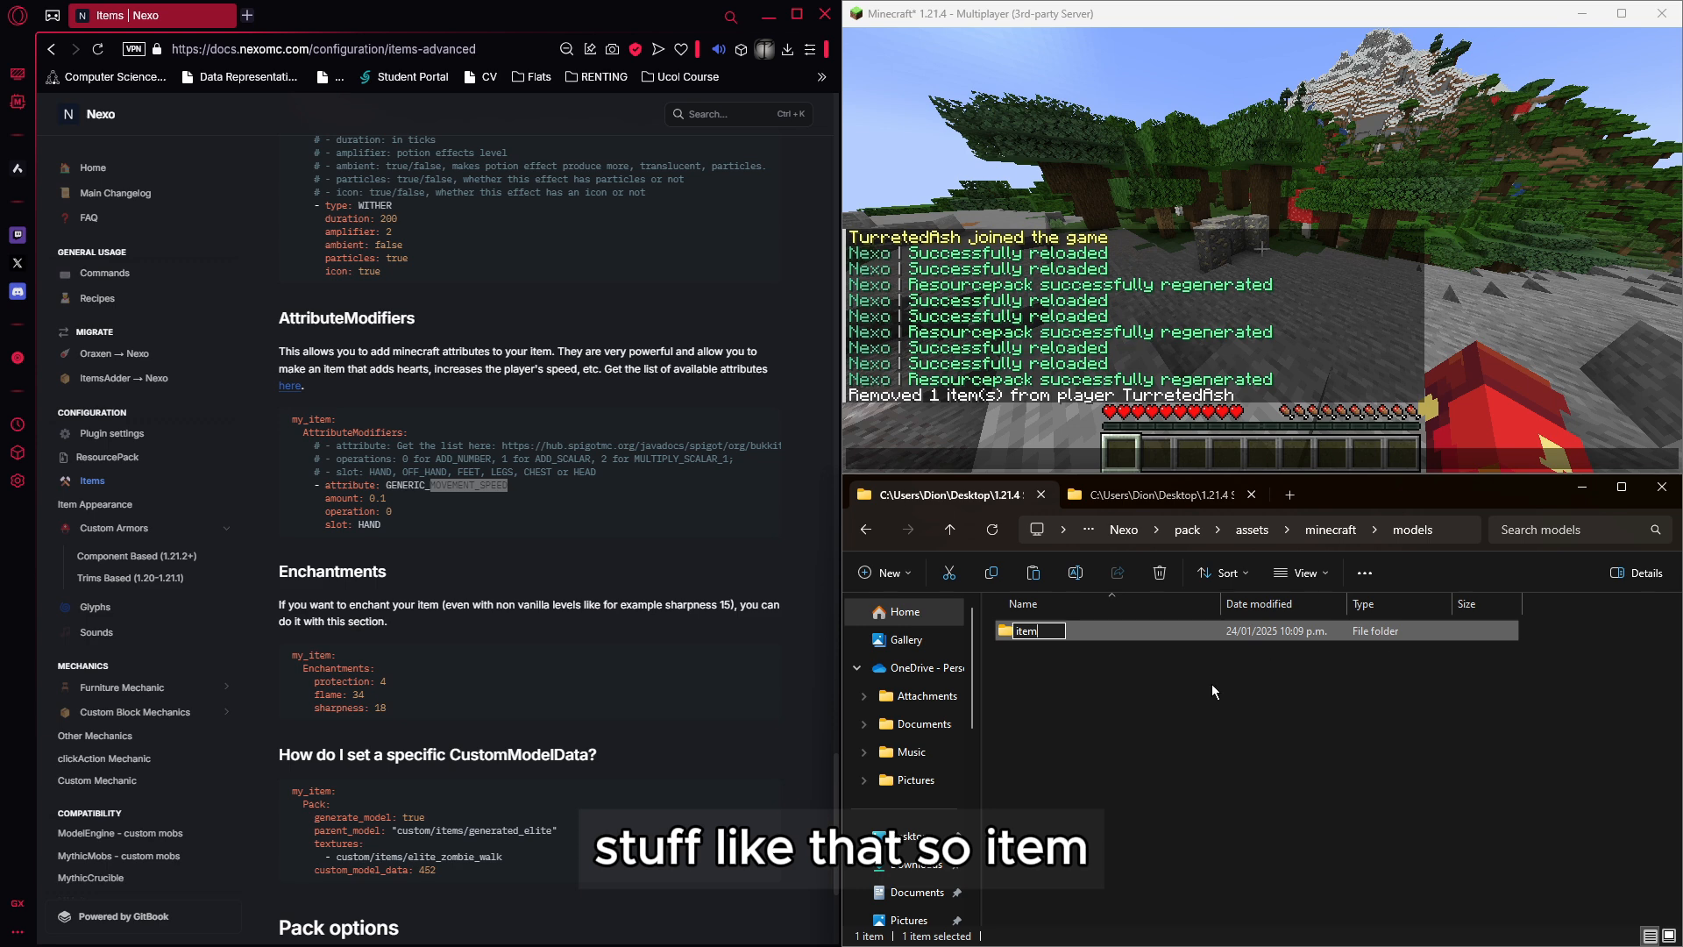
key(Return)
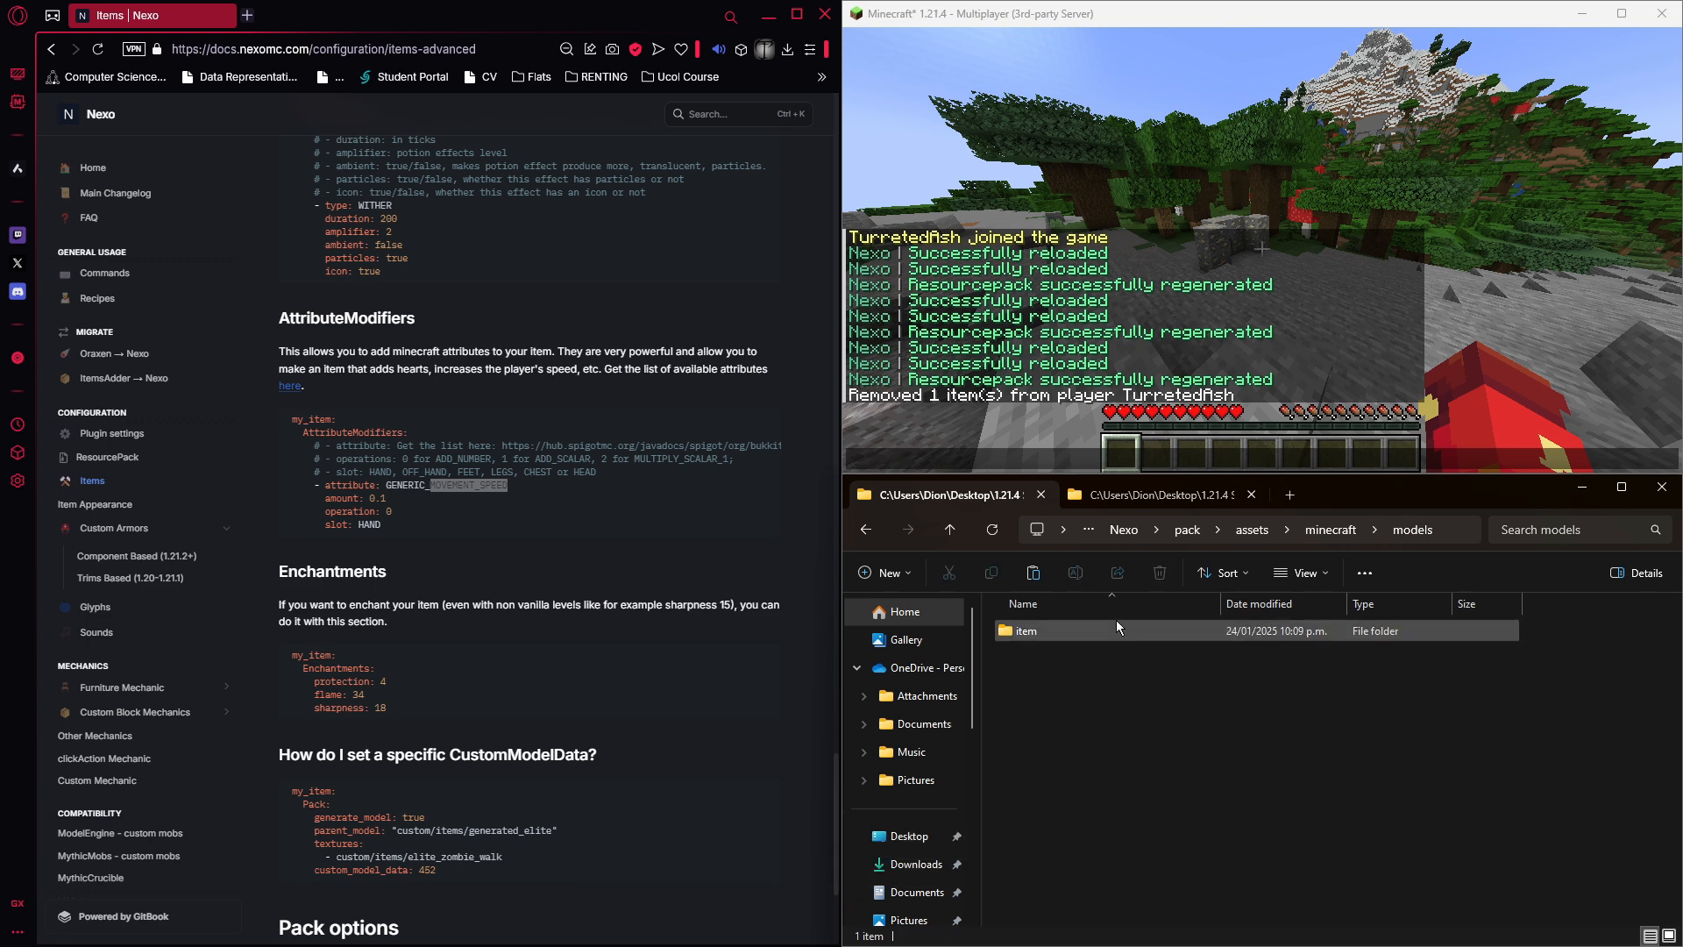
Move the katana.json model file into the models/item folder and return to the models folder.
double_click(1112, 624)
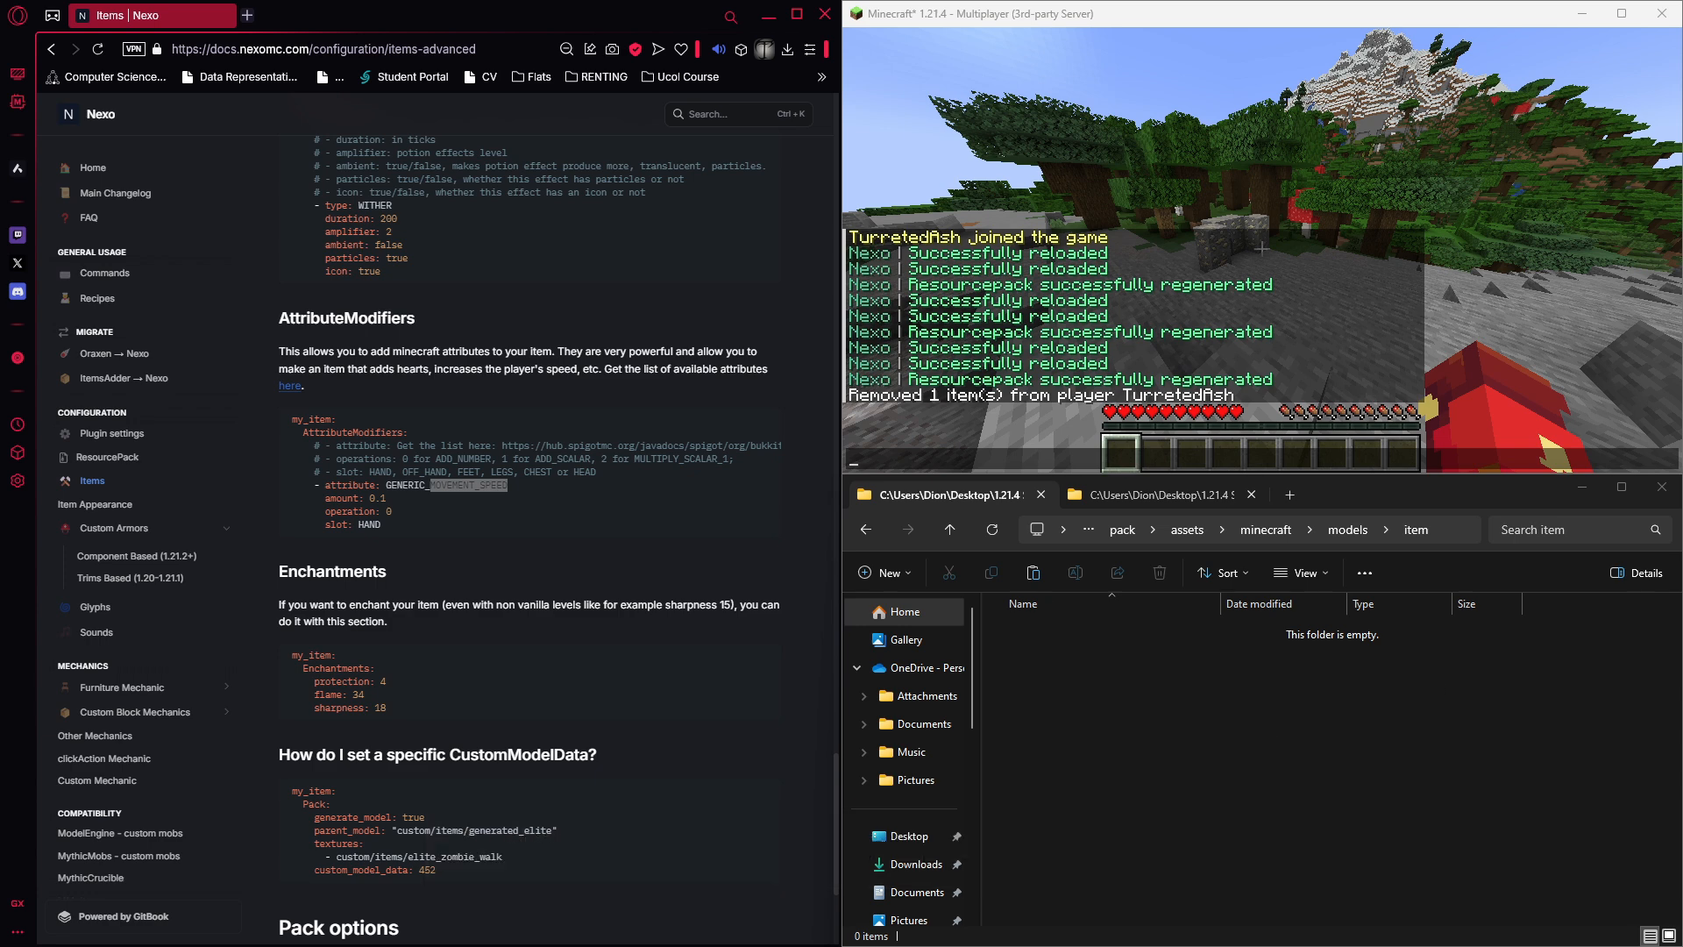
drag(1517, 881, 1213, 722)
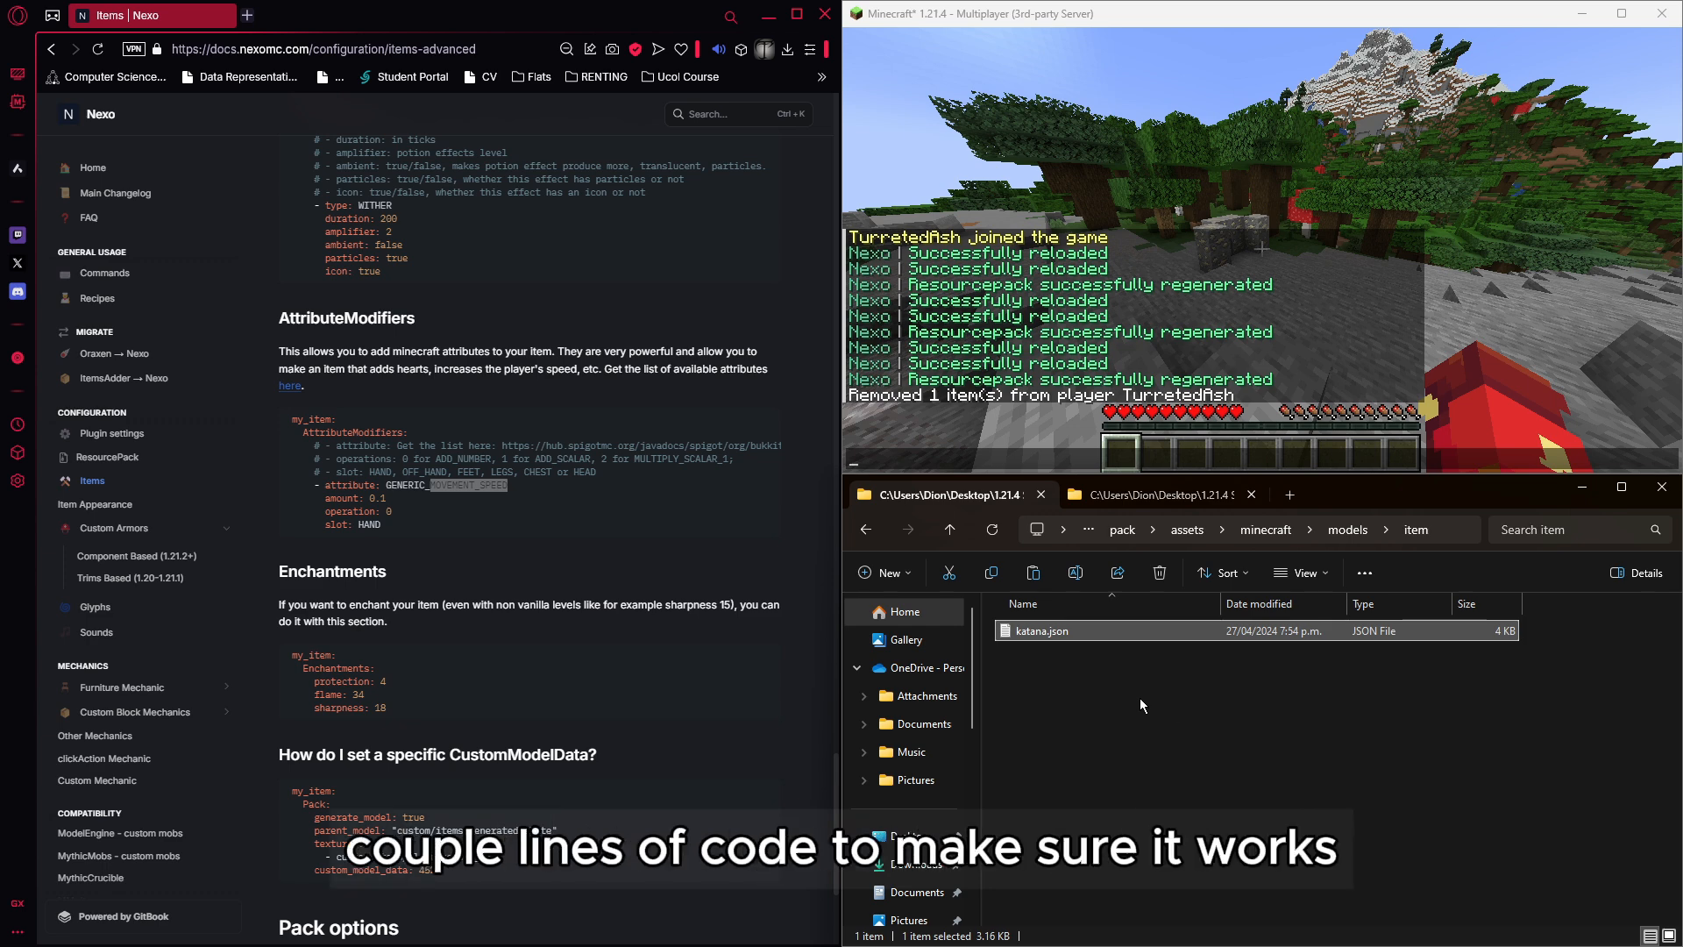
key(BackSpace)
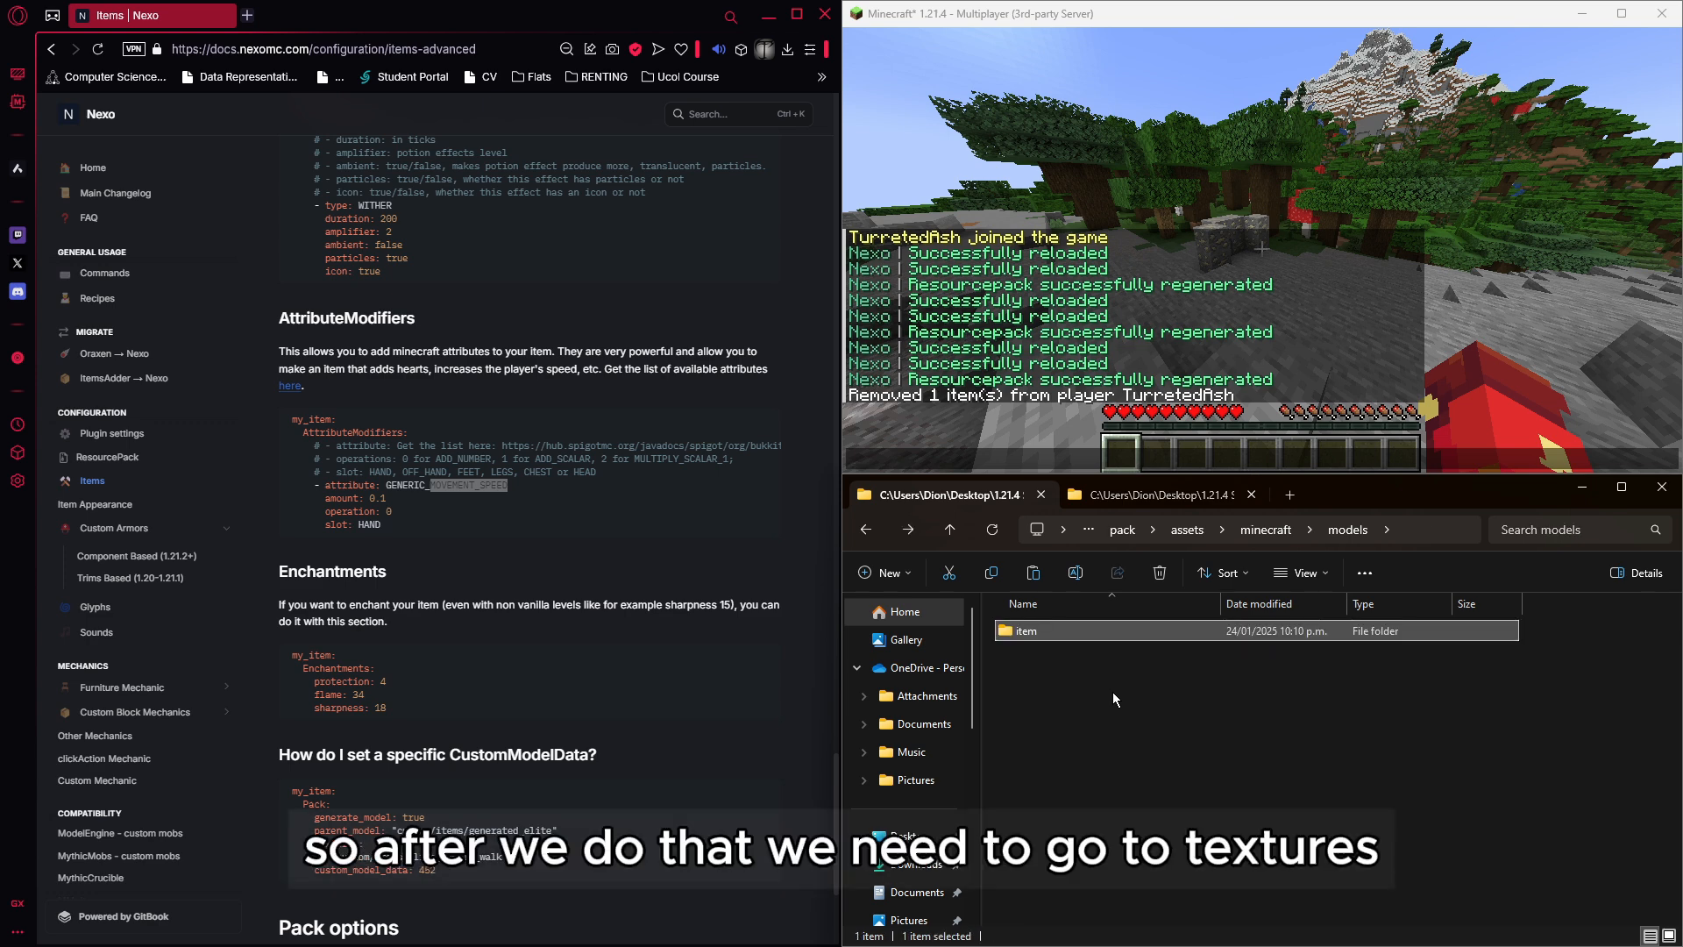
Create a folder named item inside the minecraft/textures folder.
key(BackSpace)
double_click(1077, 729)
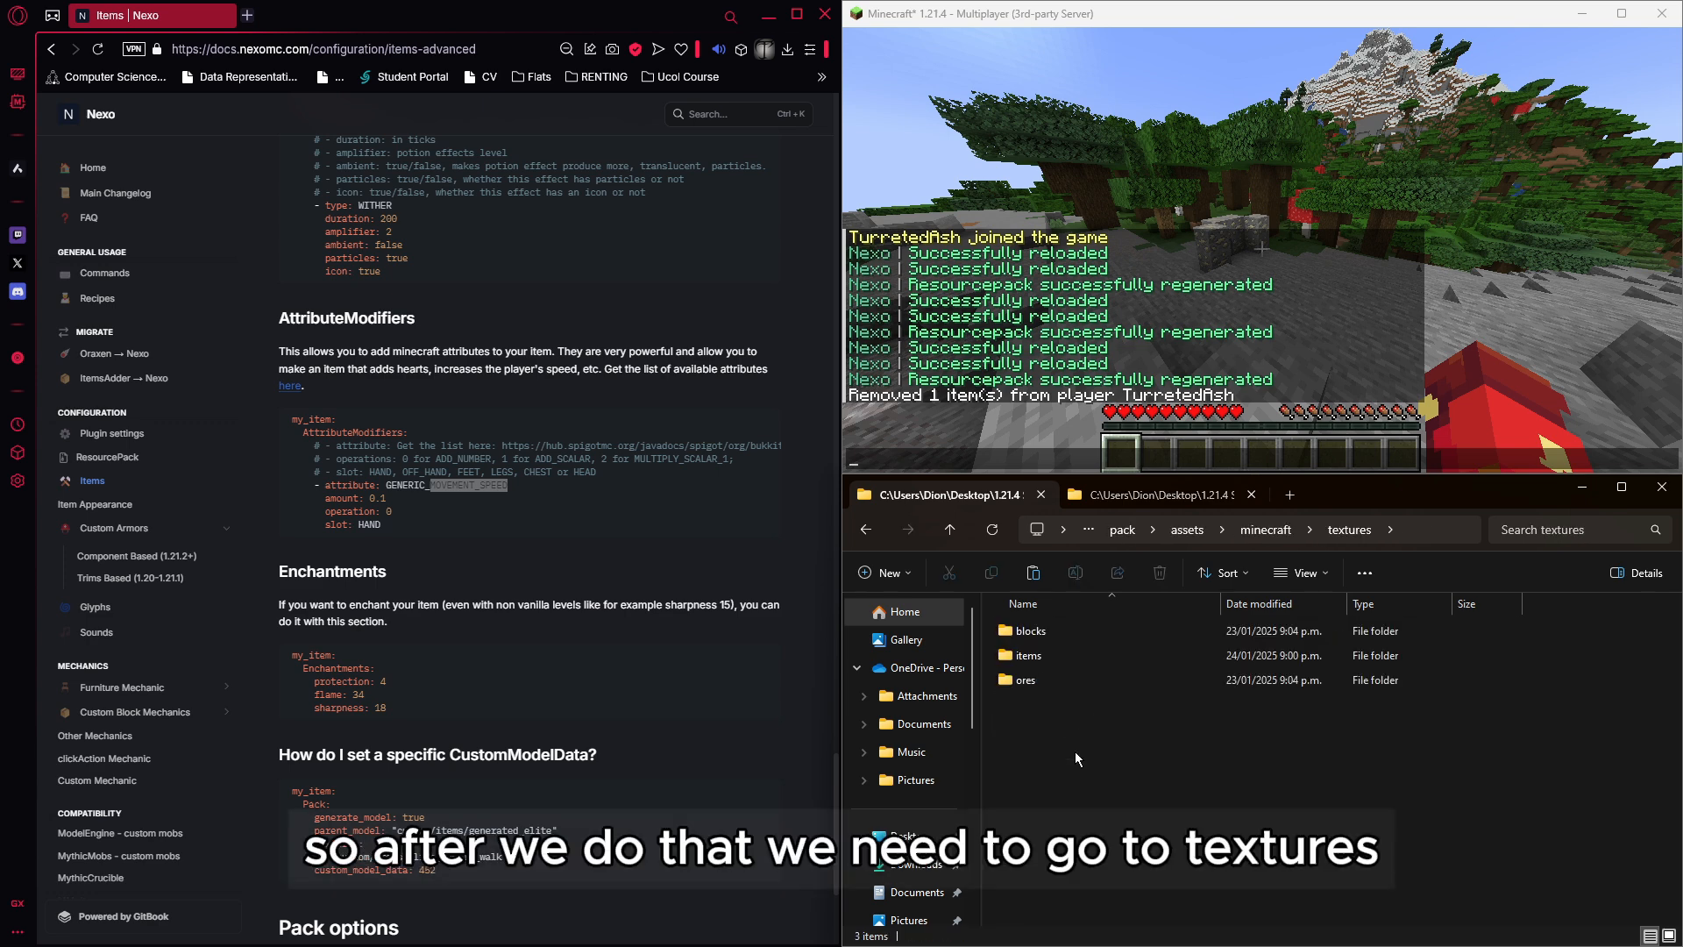
right_click(1065, 777)
mouse_move(1132, 700)
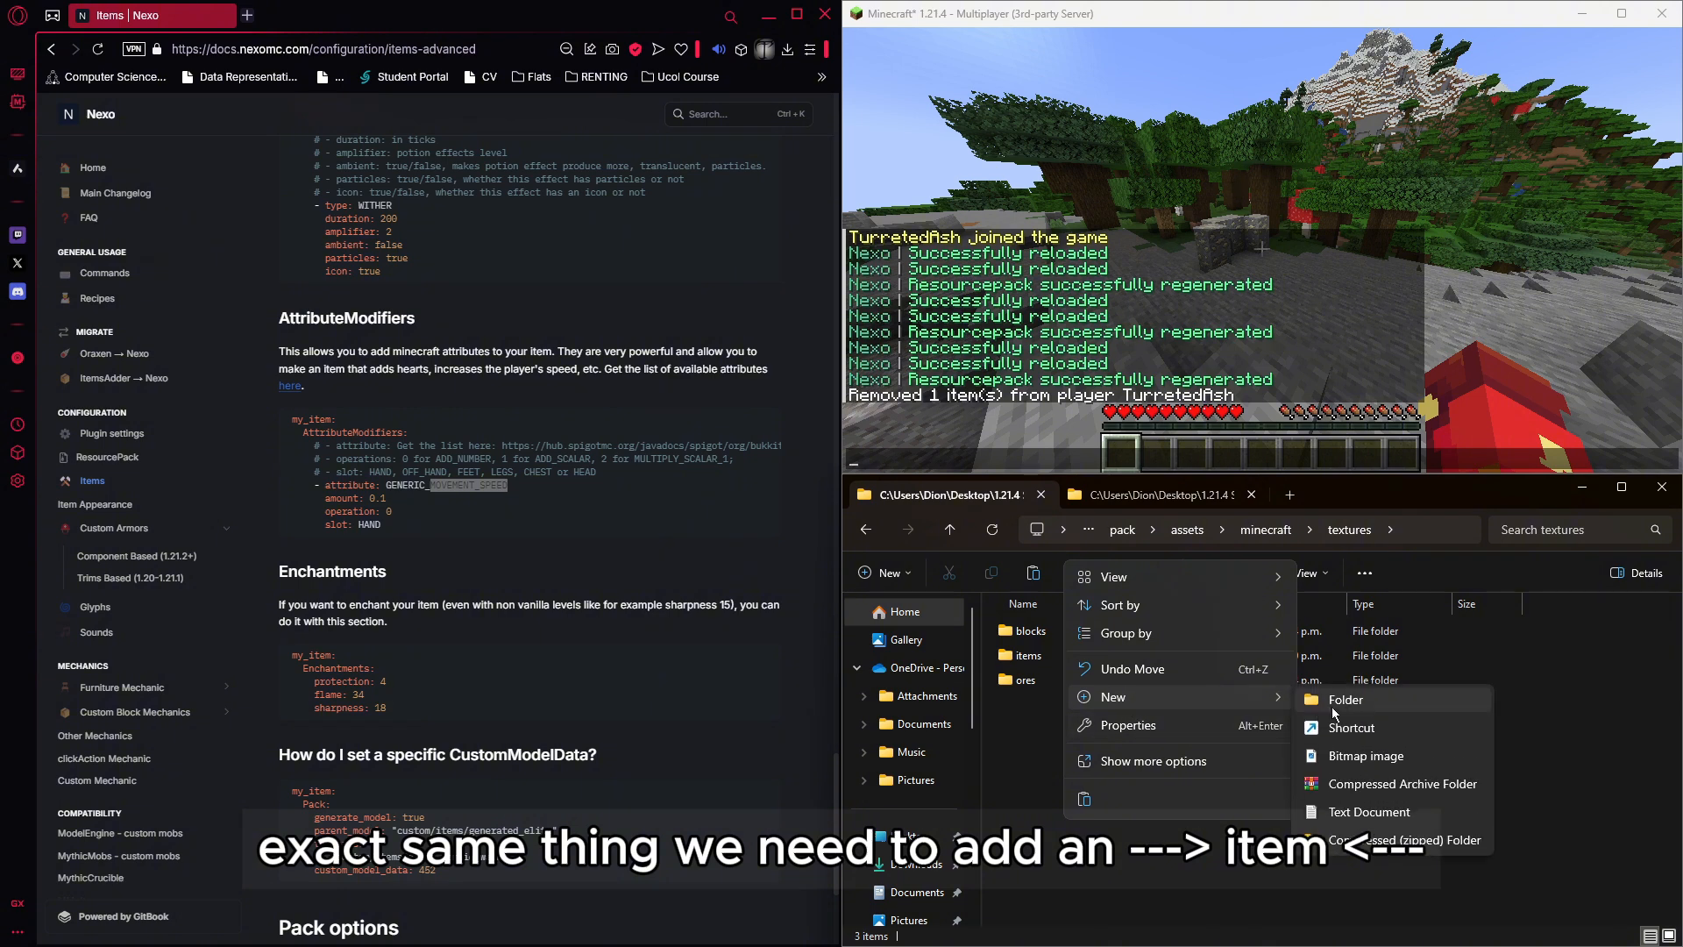
click(1333, 700)
text(item)
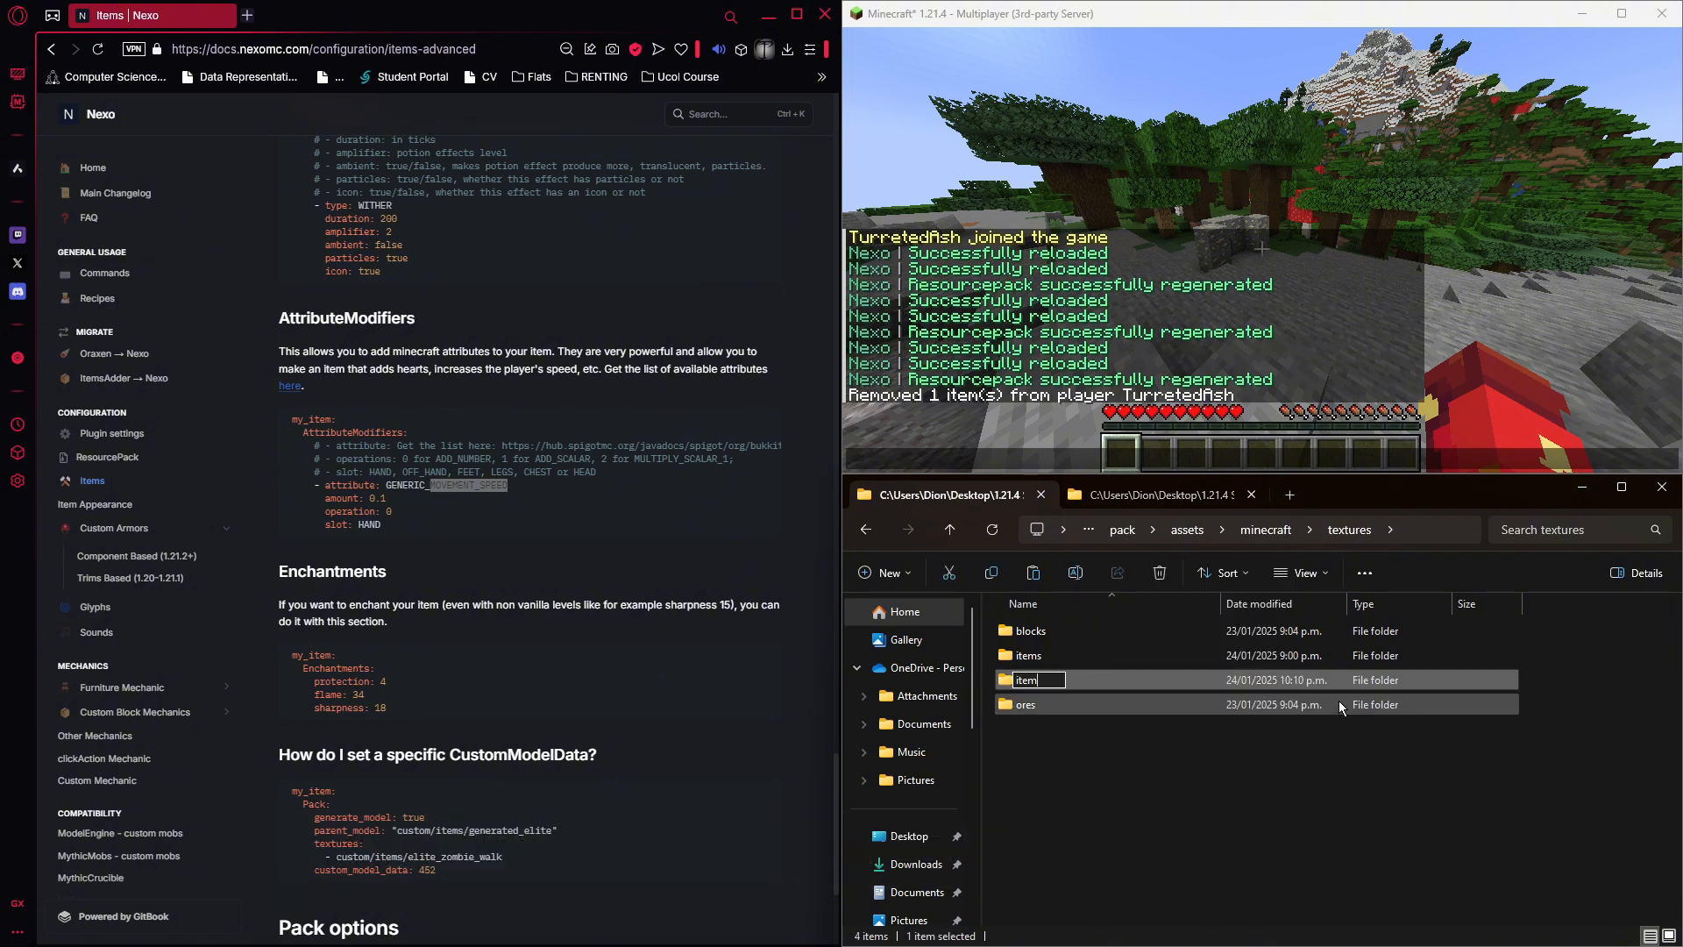
key(Return)
Add the katana.png texture to the textures/item folder, preview it as a large thumbnail, and return to textures.
double_click(1145, 656)
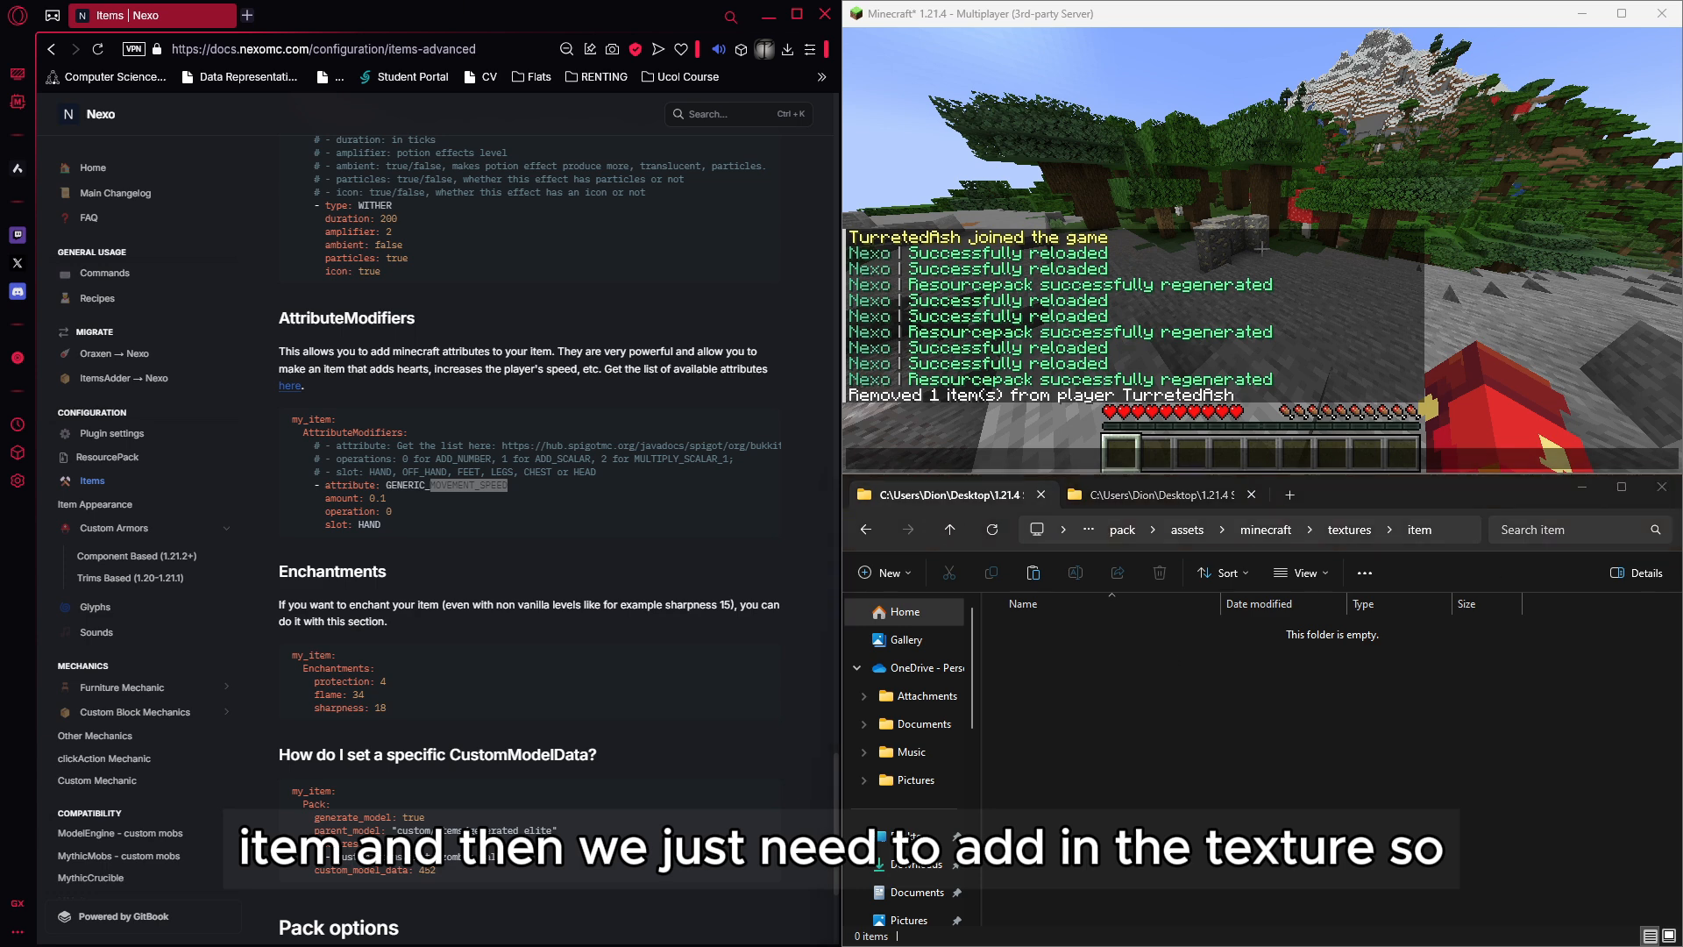
click(1259, 756)
key(ctrl+v)
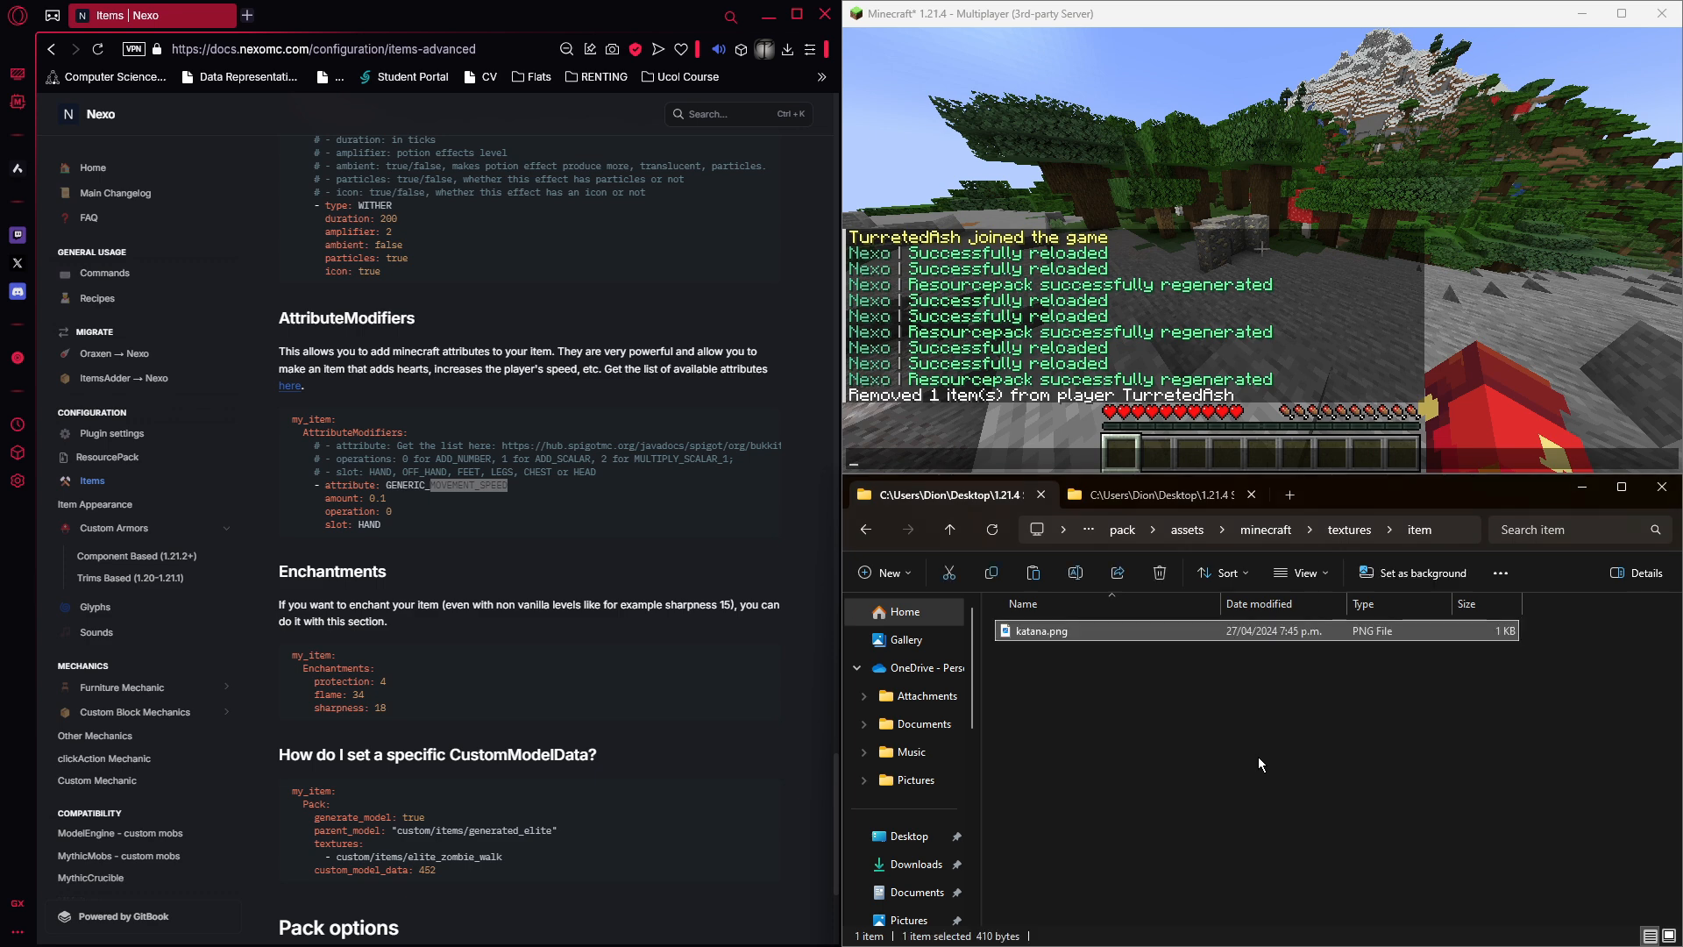
click(1670, 935)
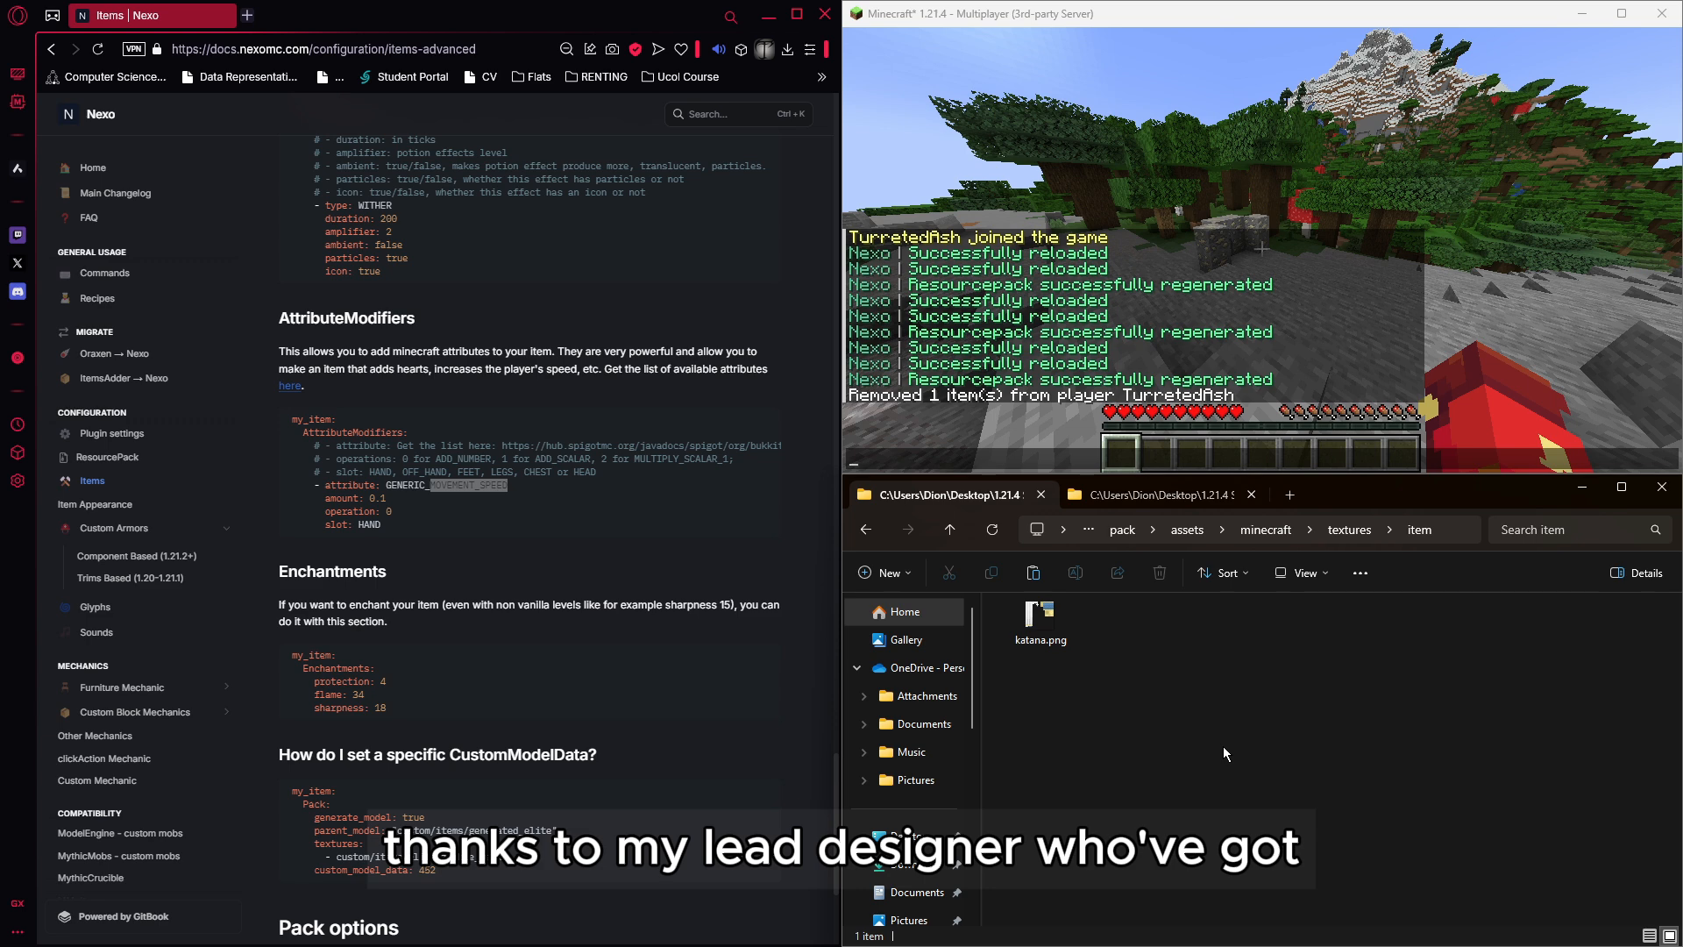
key(alt+Left)
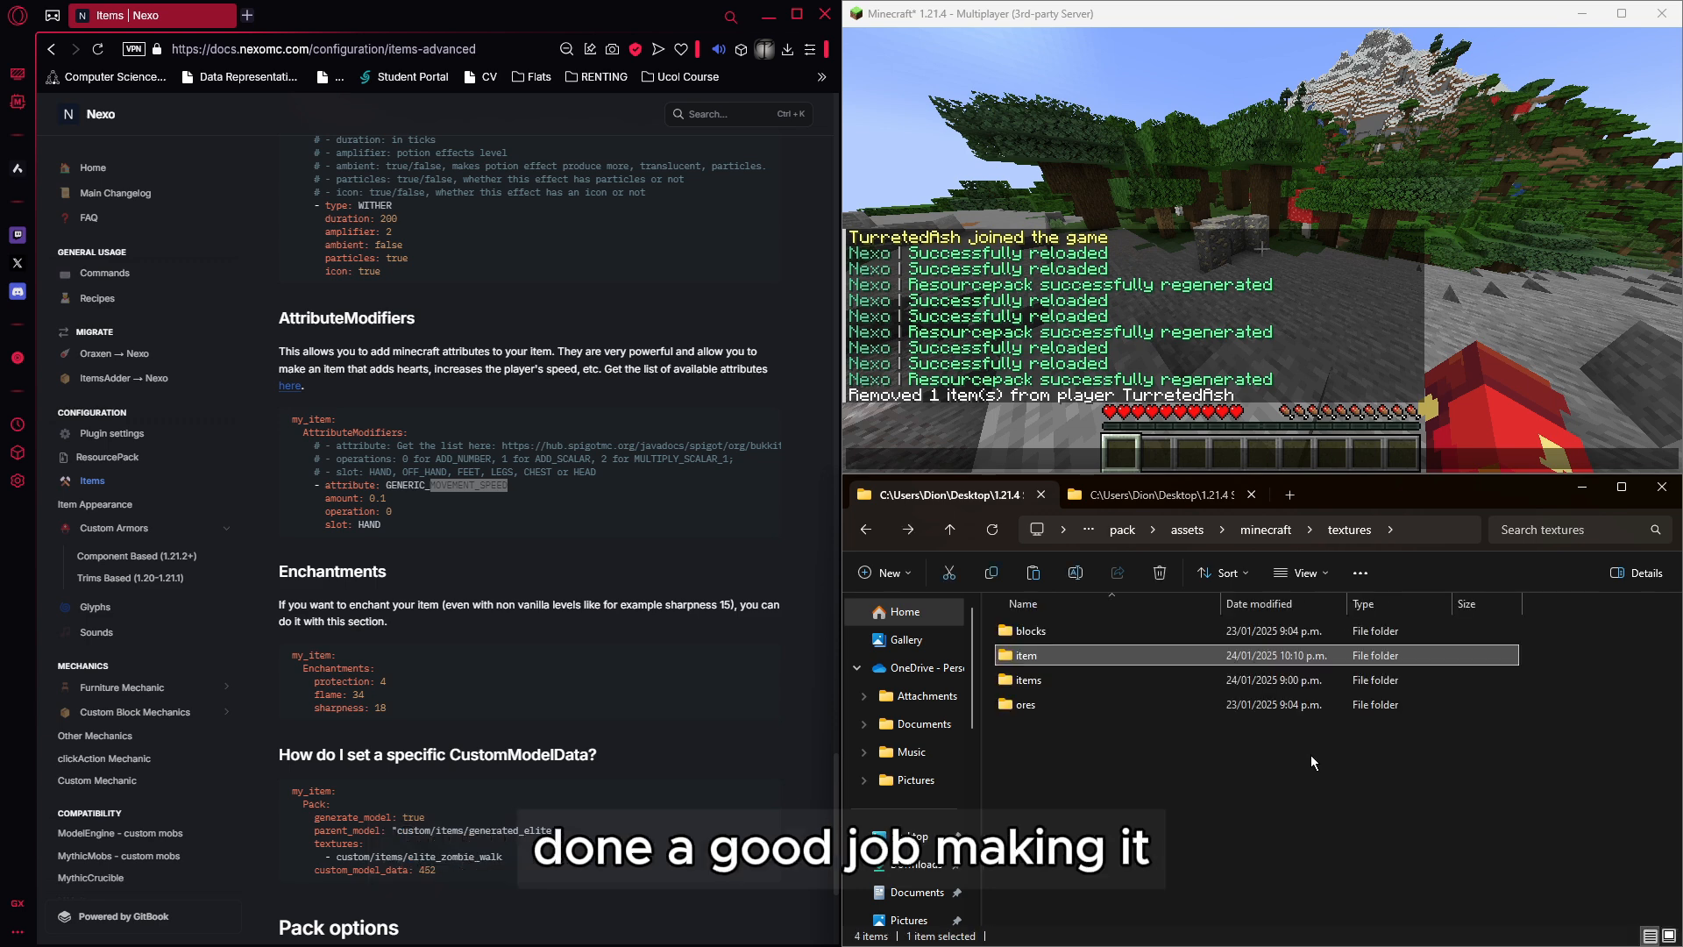
Open katana.json from the minecraft/models/item folder in Visual Studio Code.
key(alt+Left)
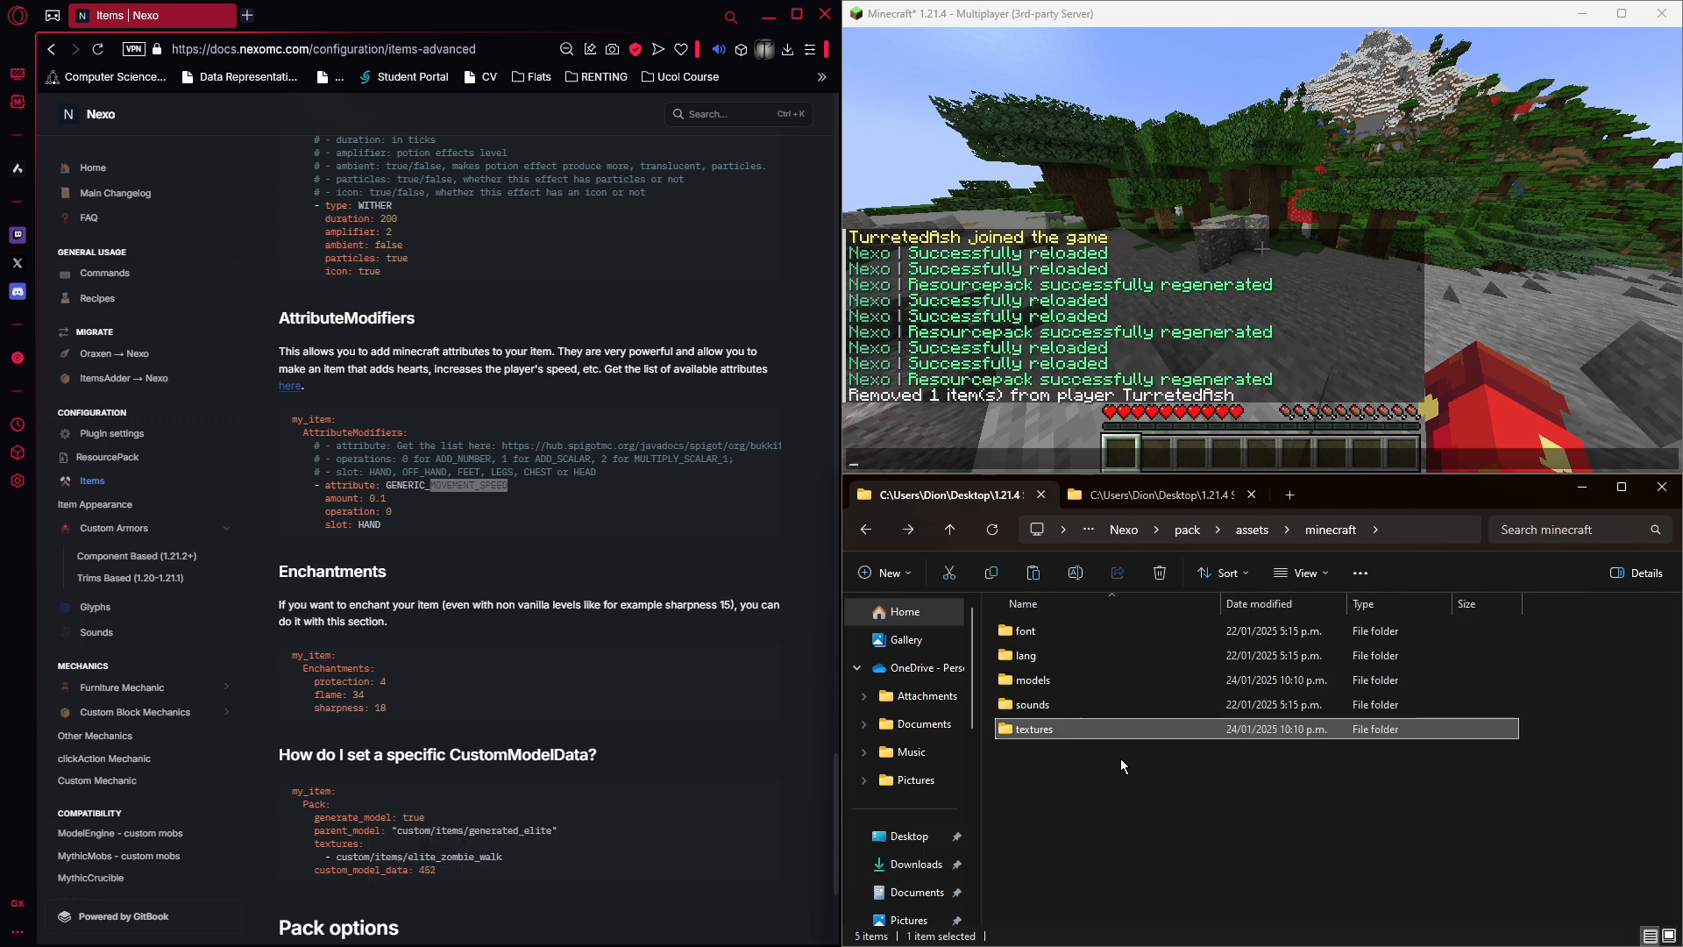
double_click(1050, 682)
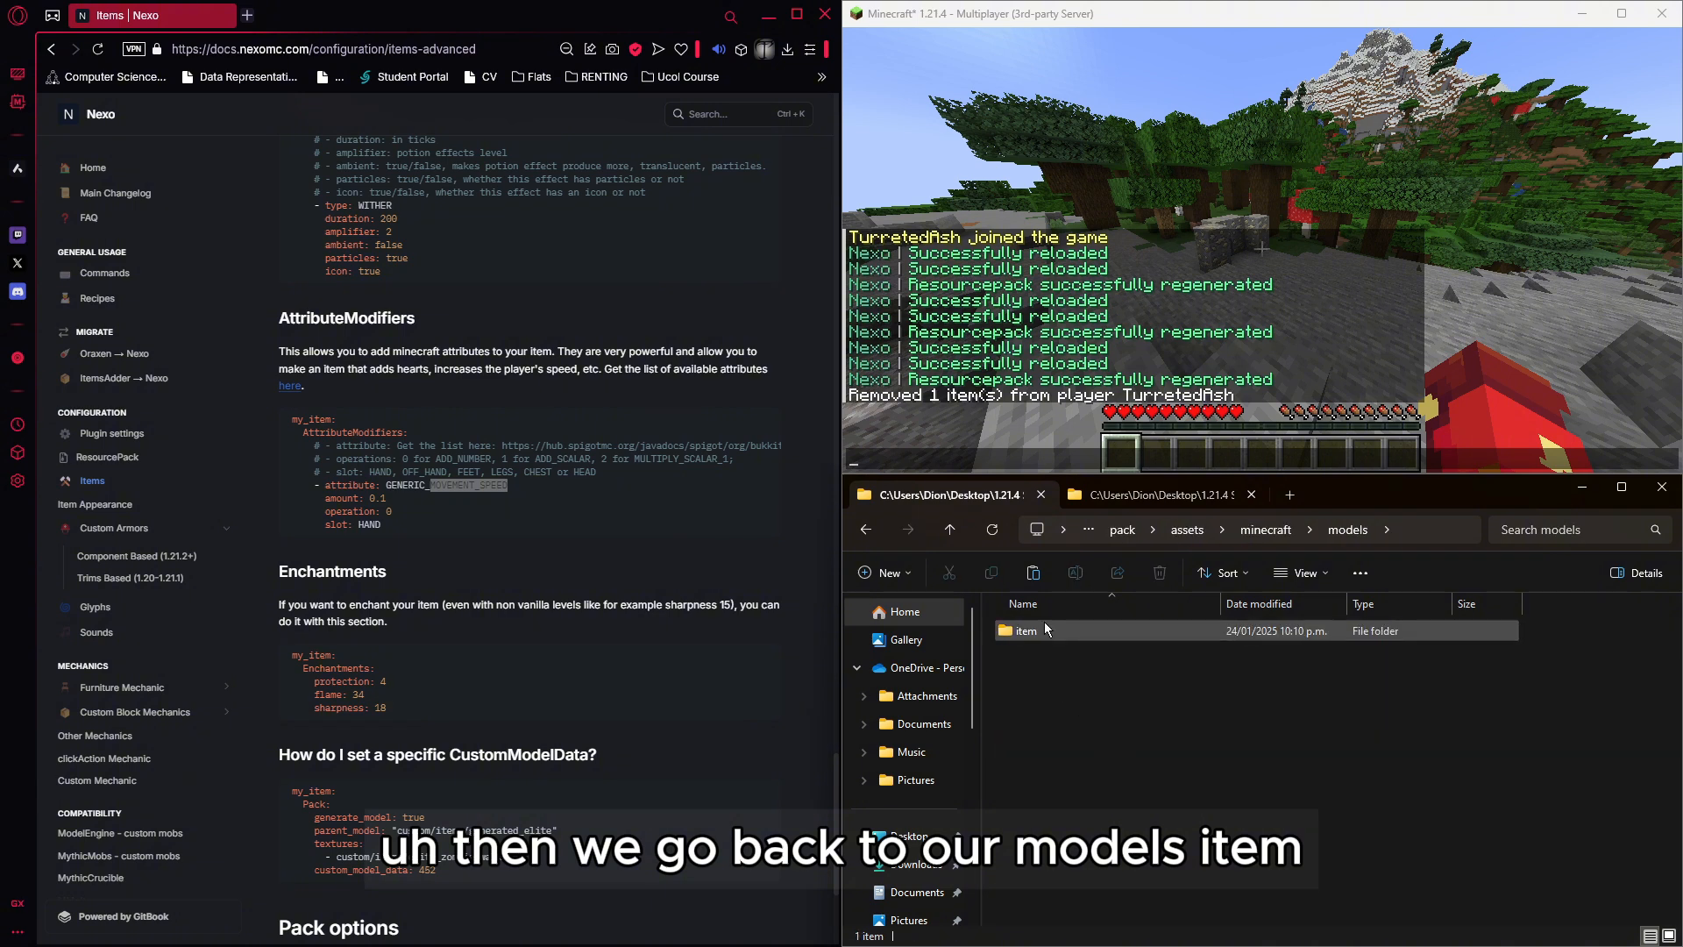
double_click(1045, 627)
right_click(1062, 632)
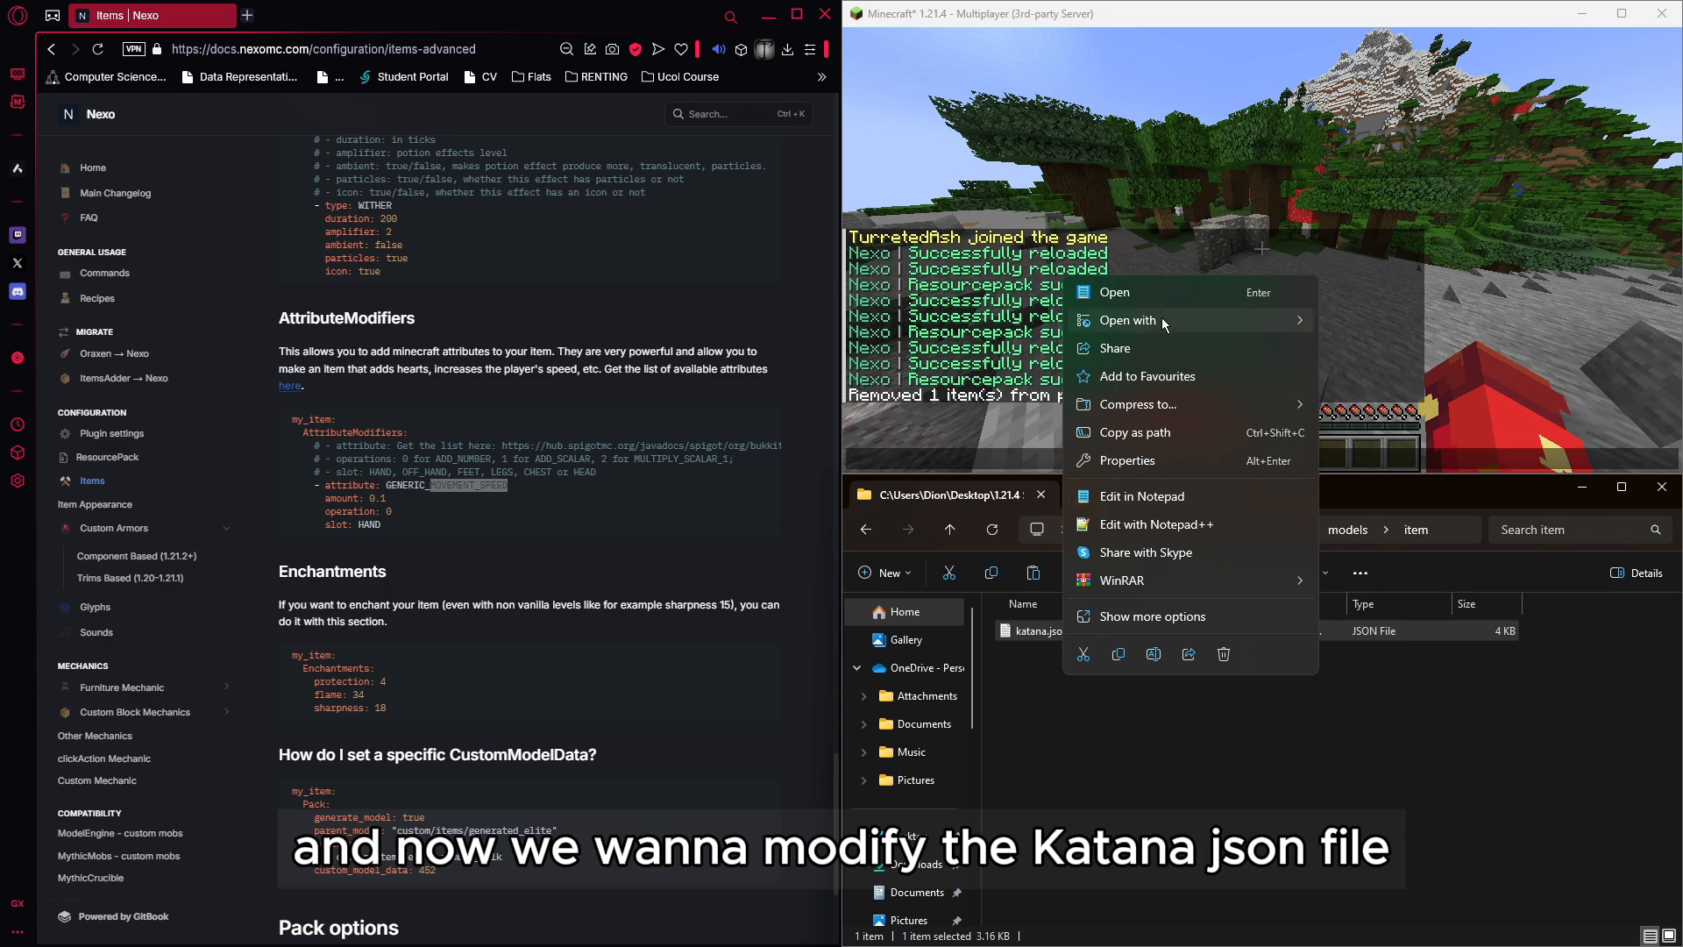
mouse_move(1161, 317)
click(1397, 378)
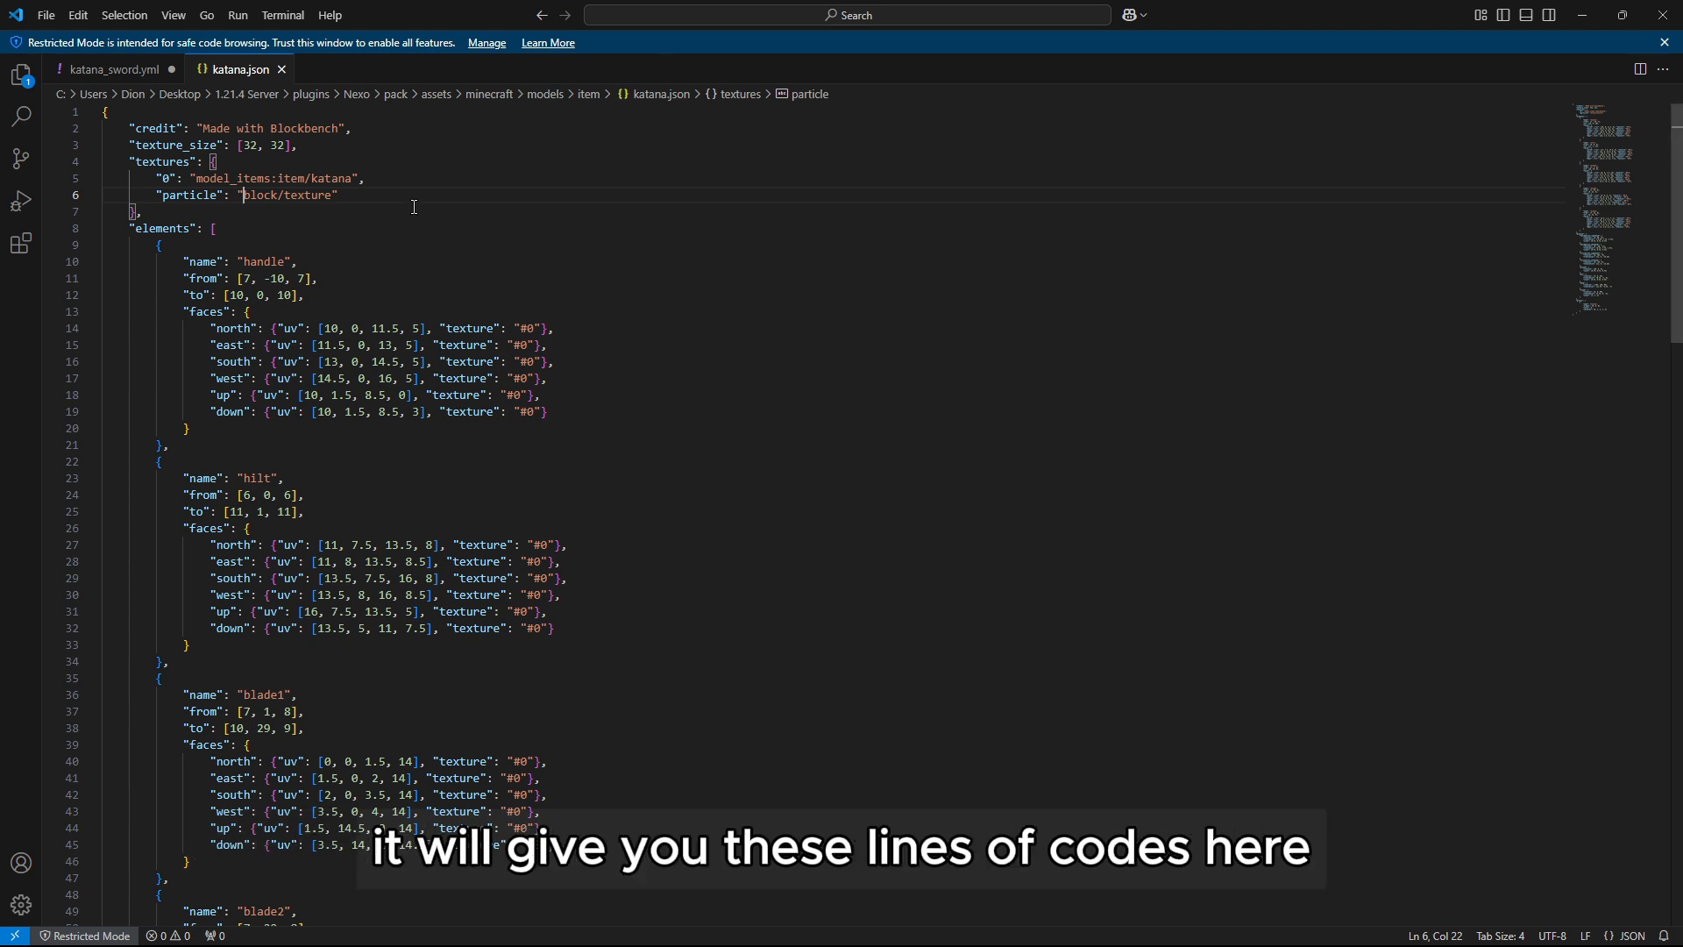
Examine the "0" and "particle" texture paths inside the textures block of katana.json.
drag(373, 196, 103, 178)
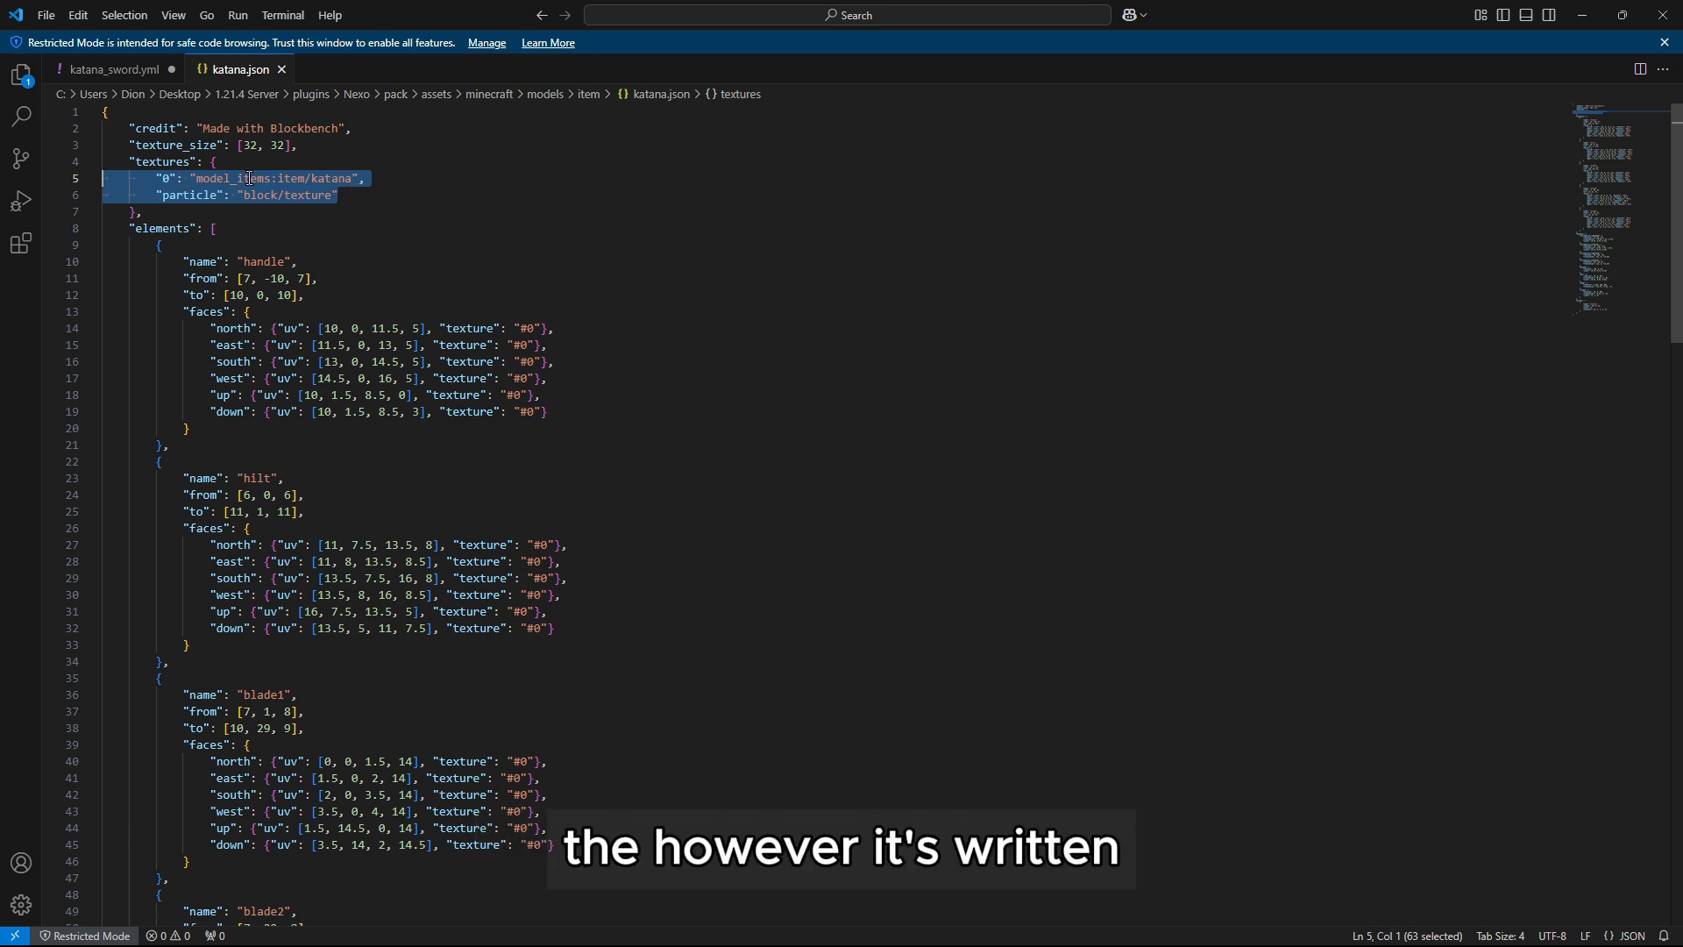
click(209, 181)
drag(218, 196, 164, 198)
click(235, 206)
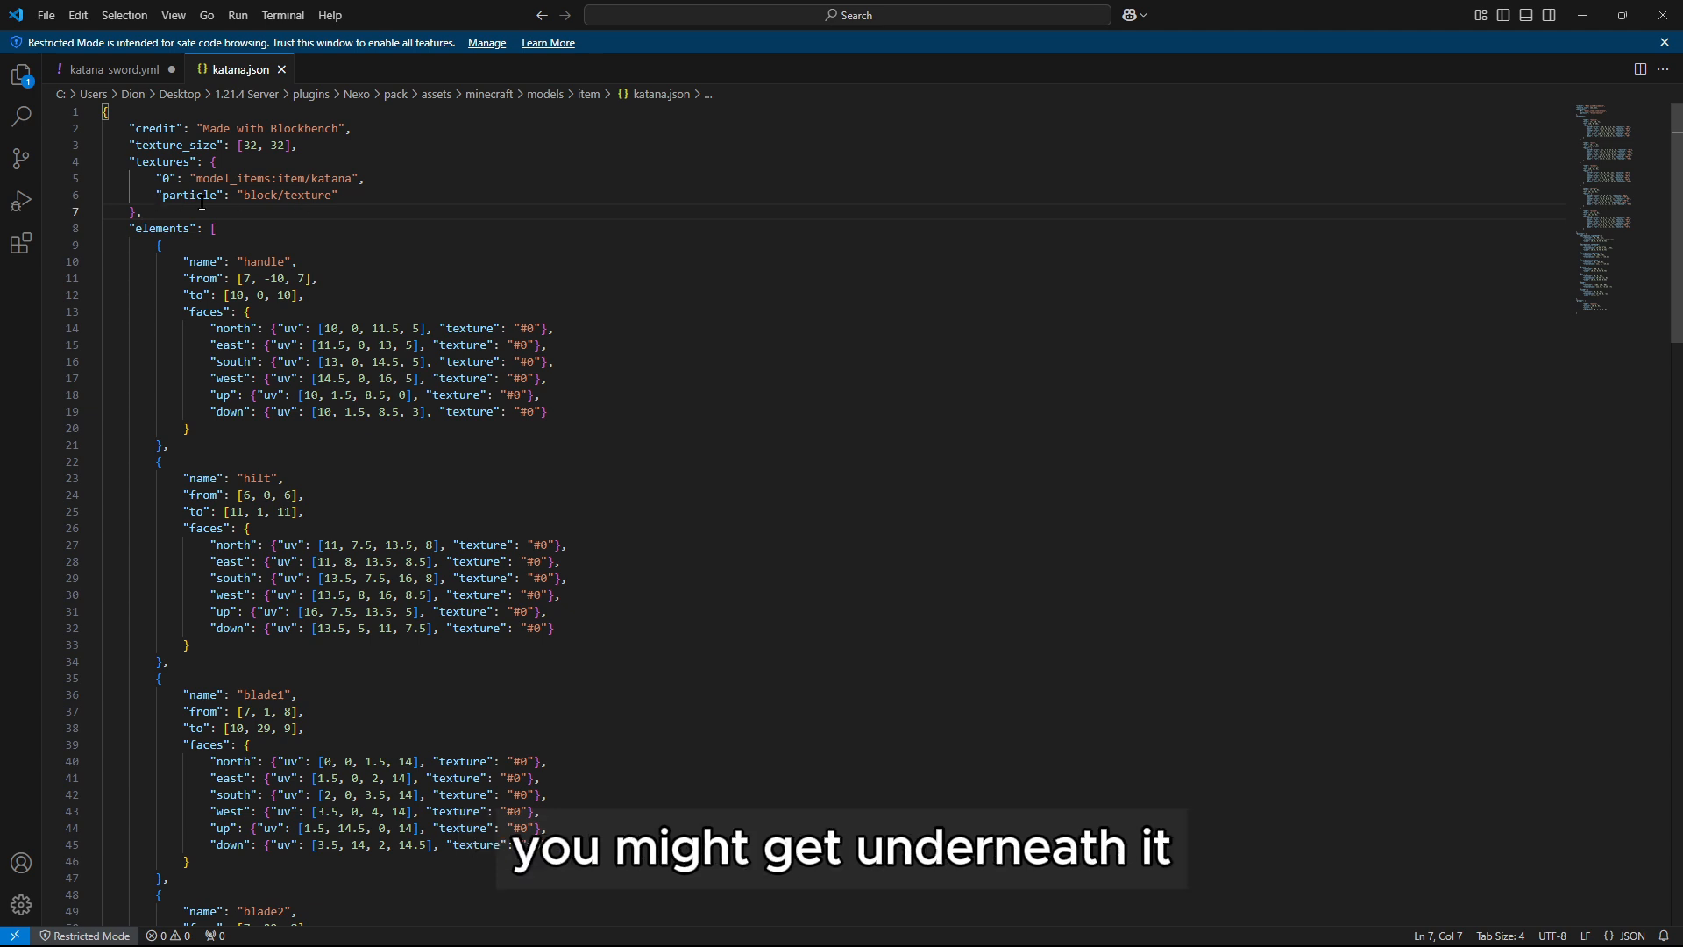
drag(344, 198, 312, 212)
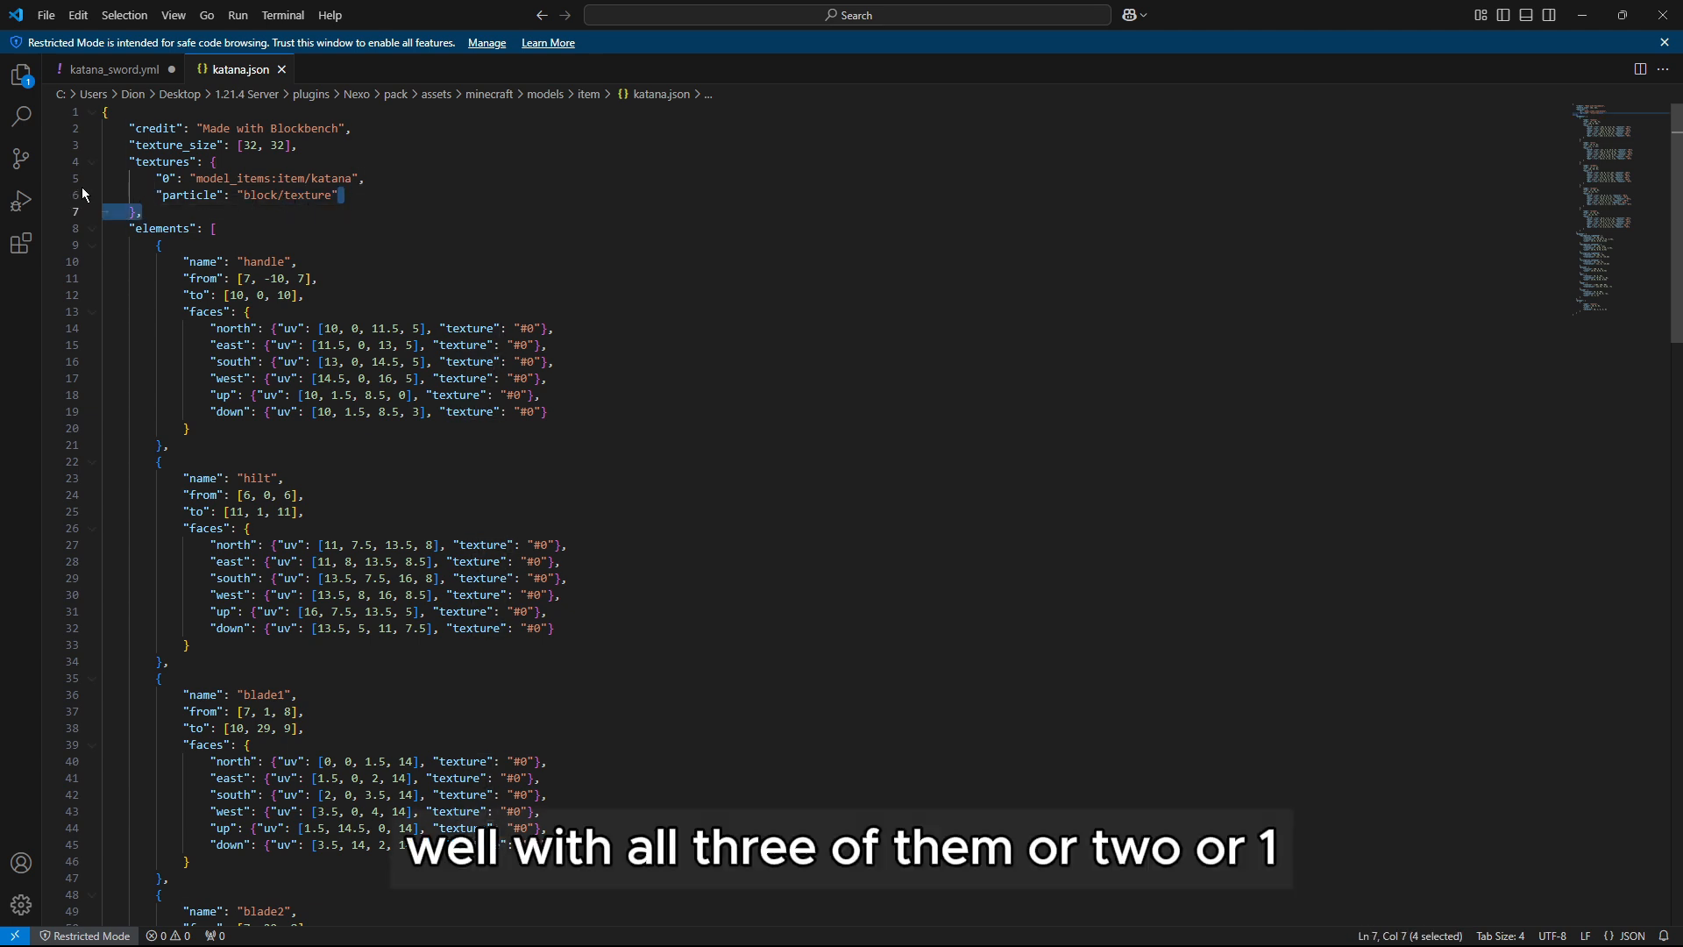
drag(129, 162, 210, 161)
click(355, 197)
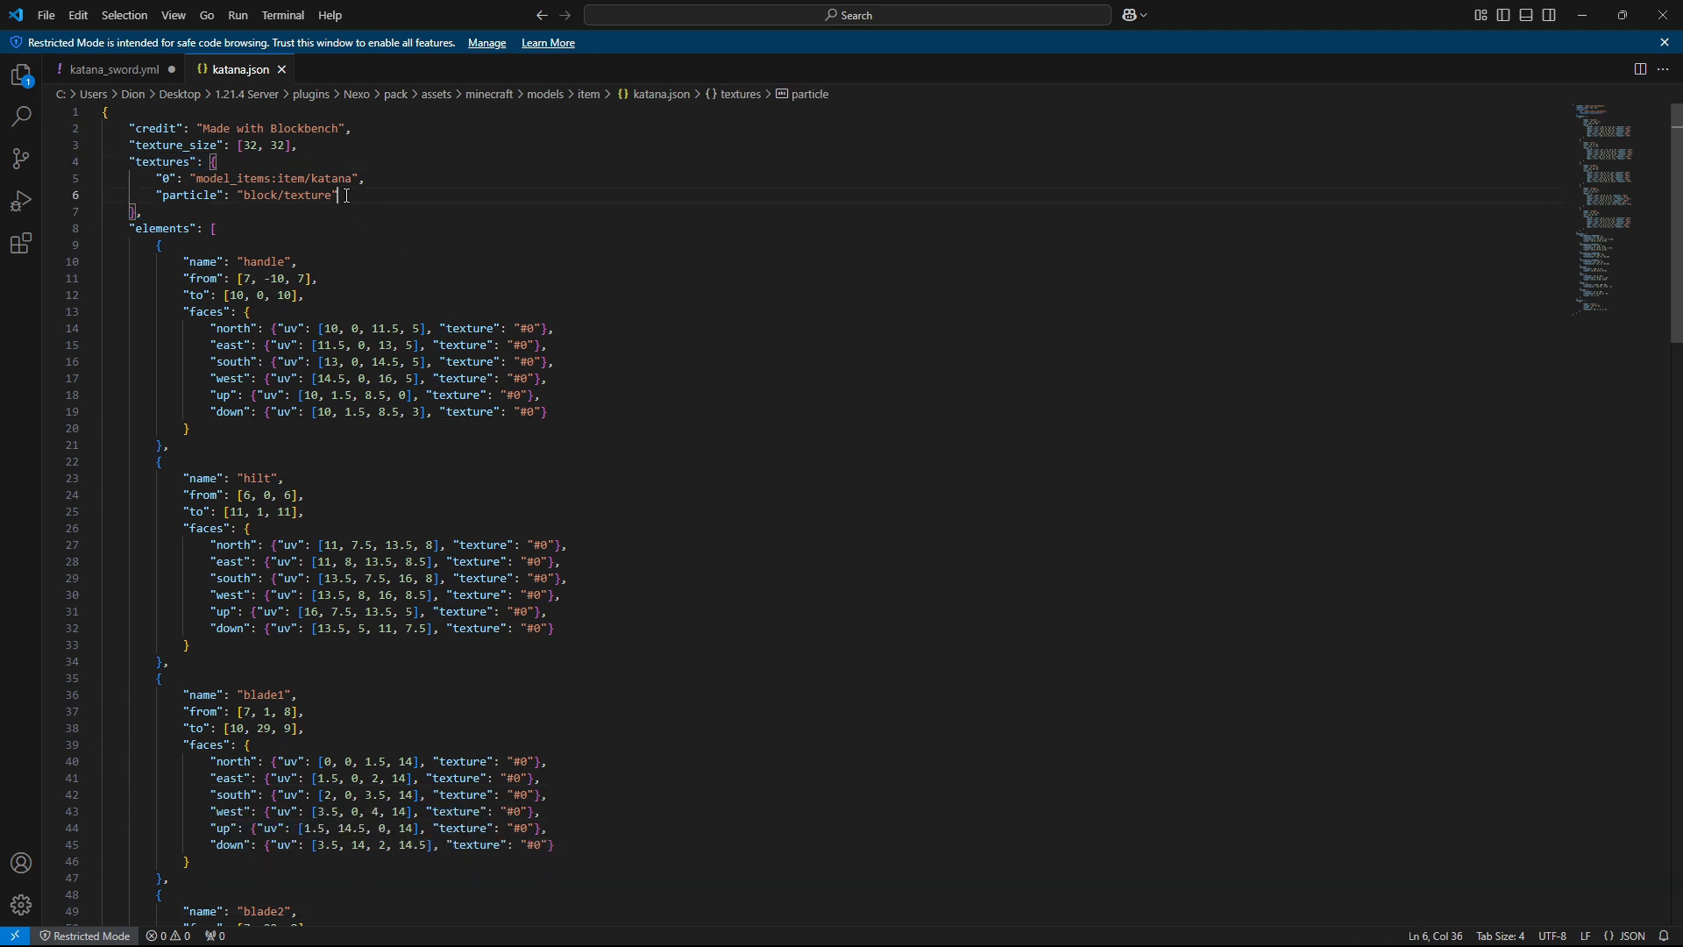
drag(348, 196, 238, 197)
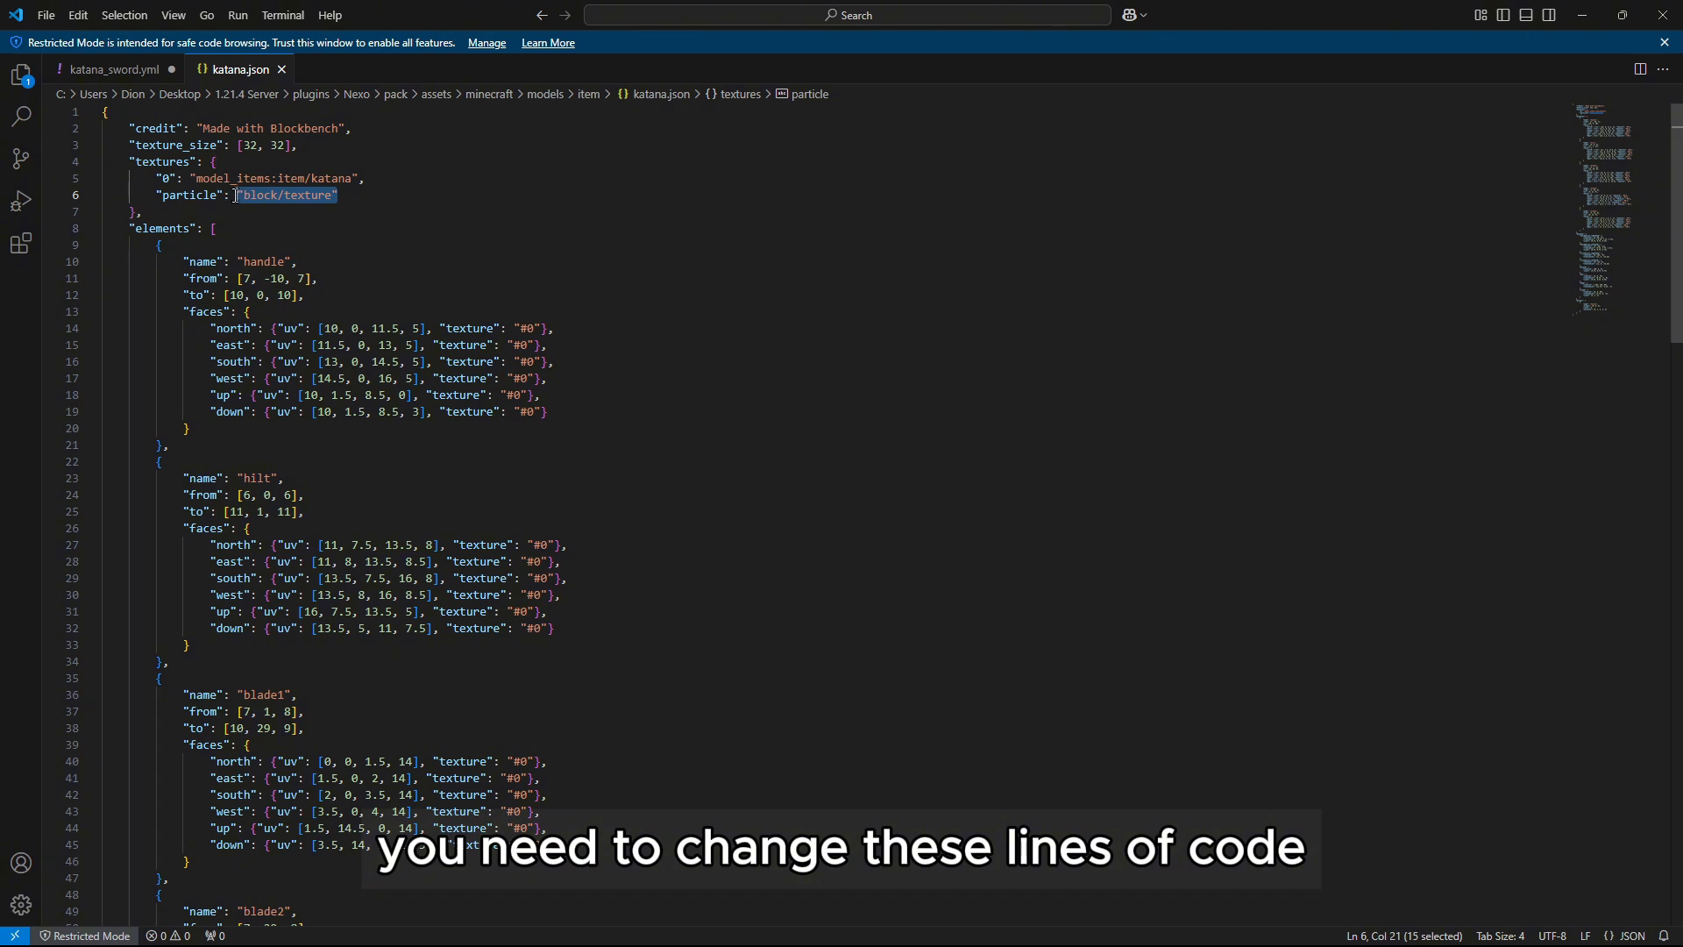
drag(366, 179, 189, 179)
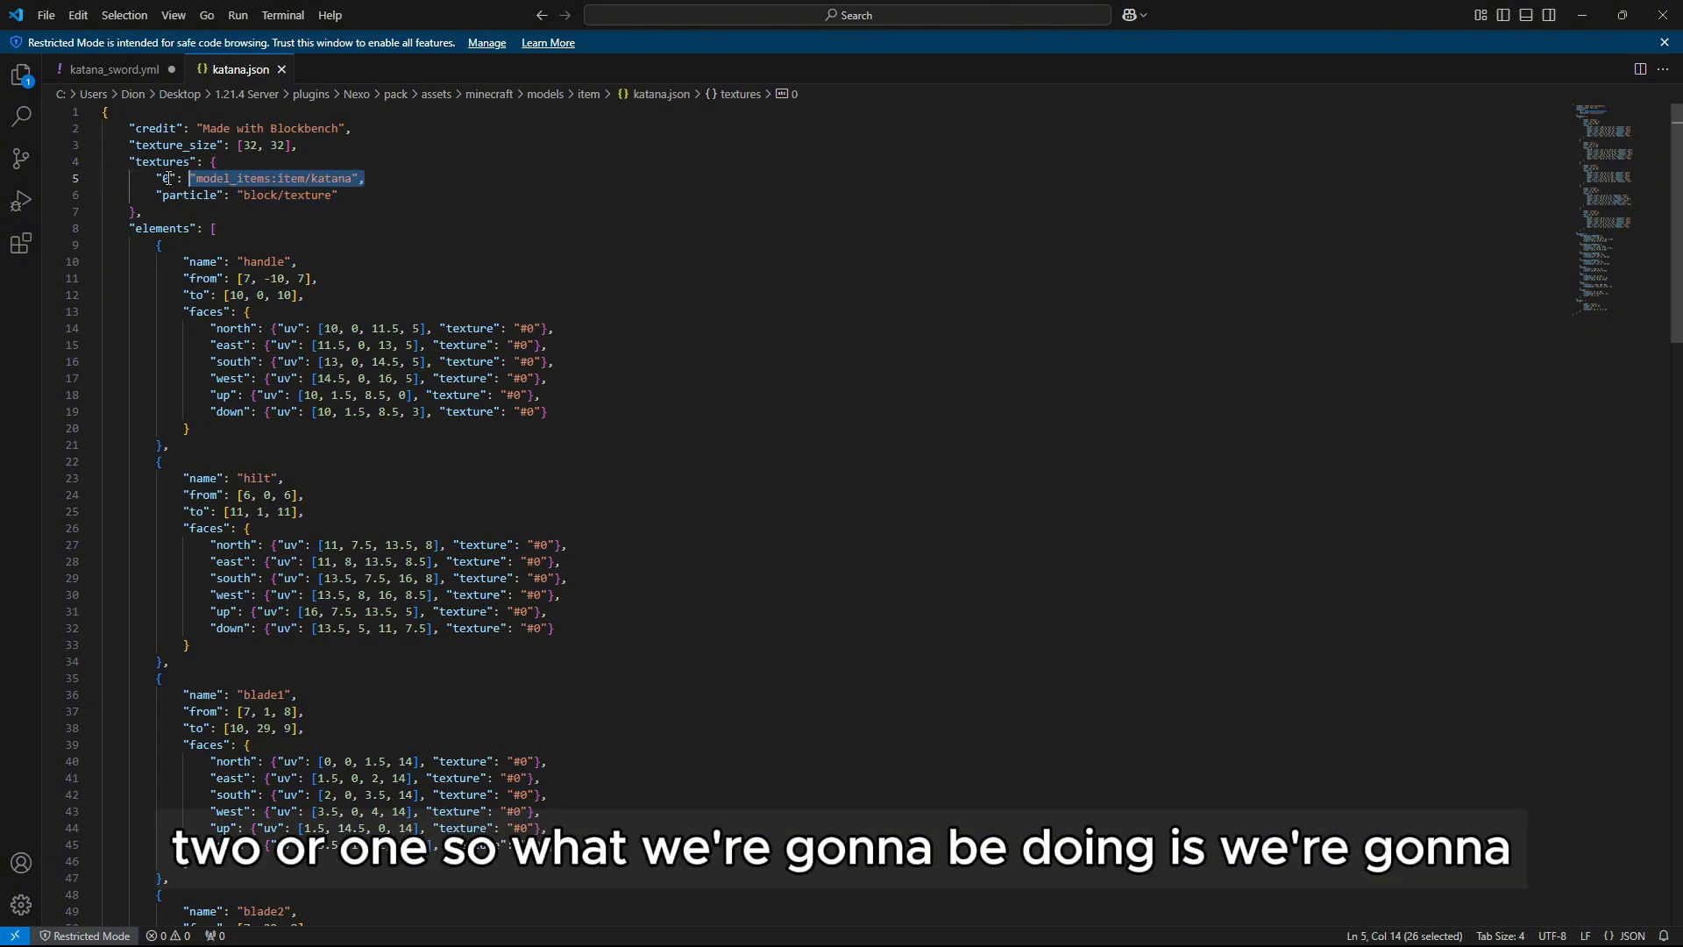
click(408, 196)
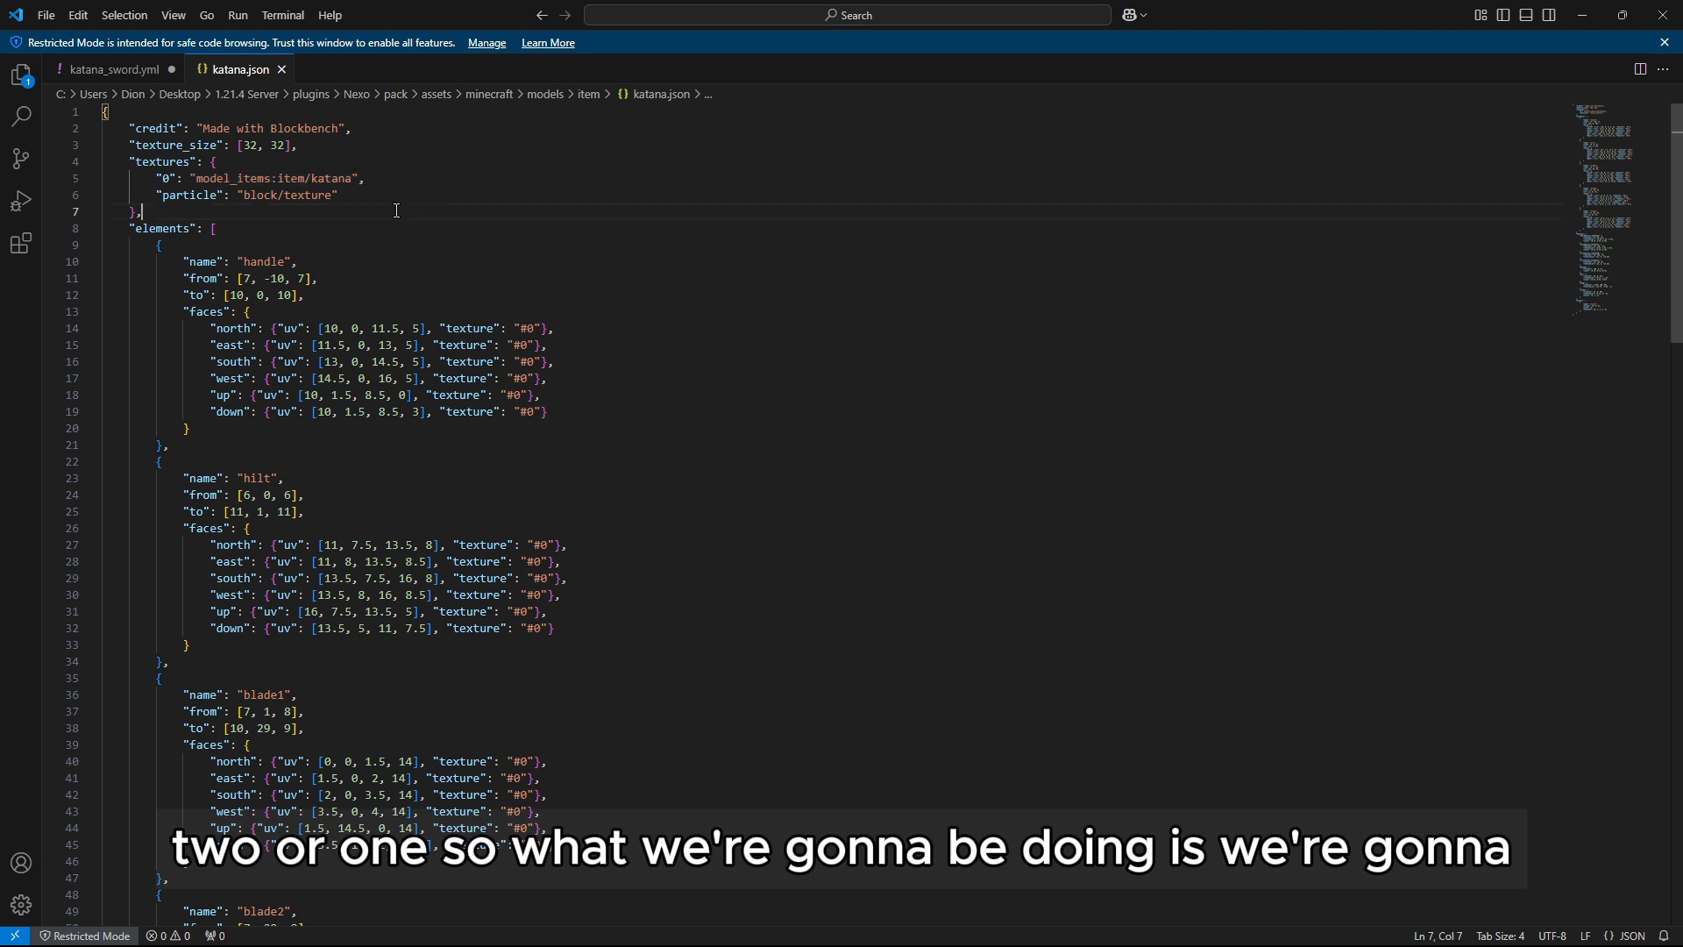
Remove the model_items: prefix from the "0" texture path so it reads item/katana.
click(276, 179)
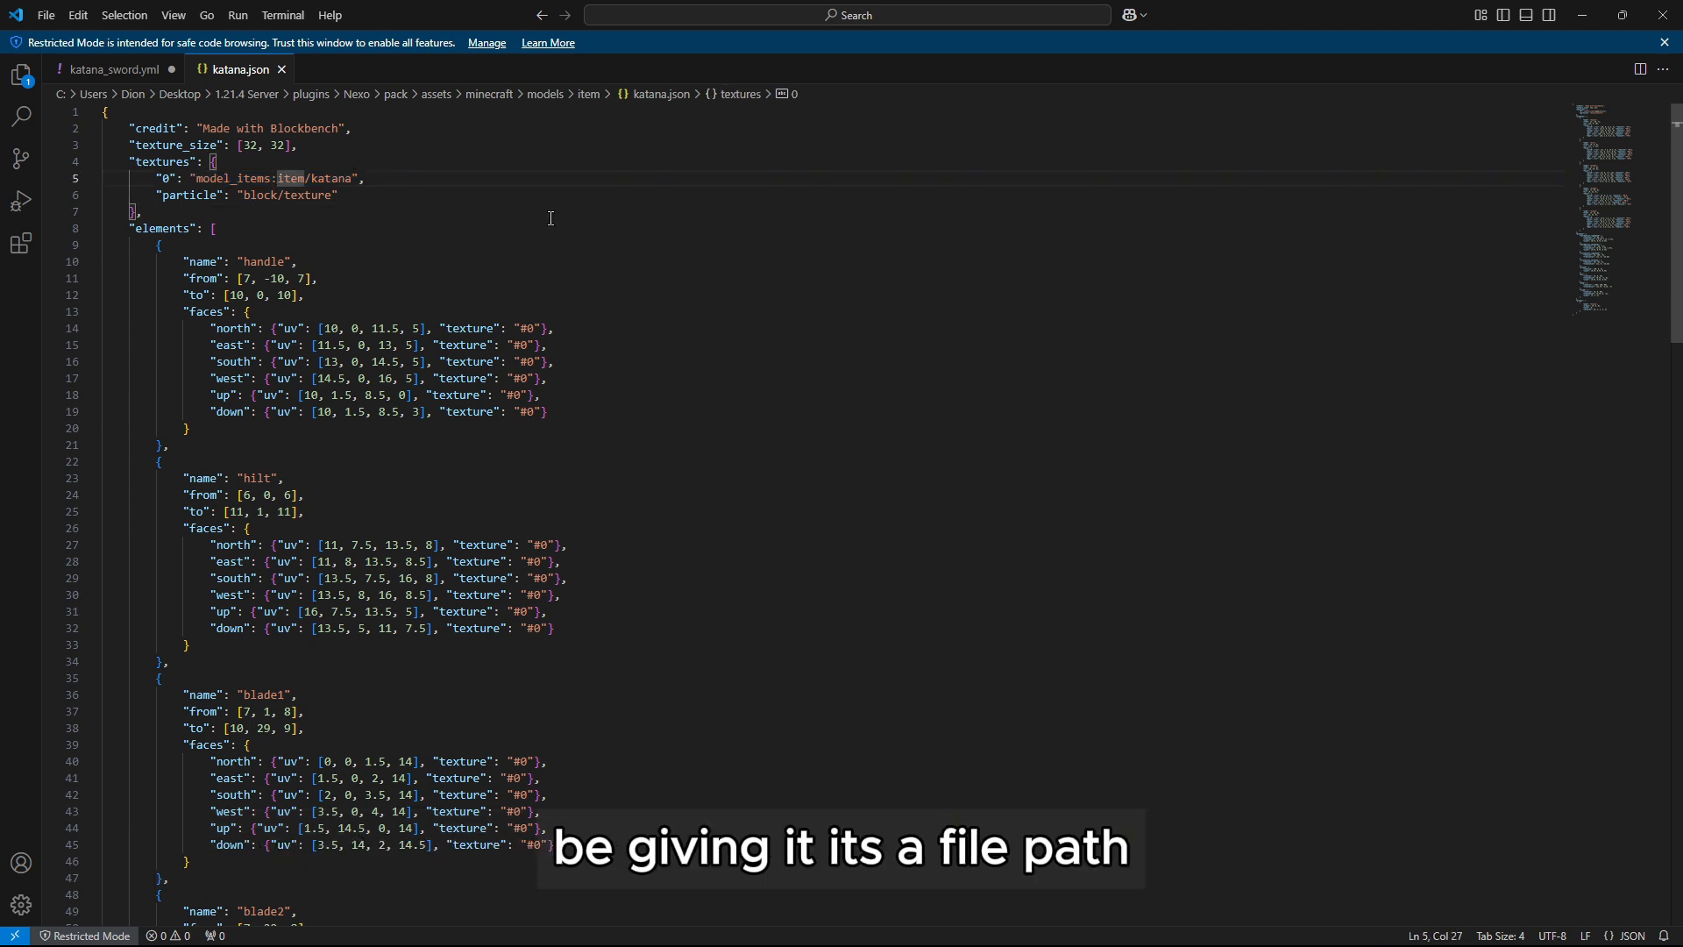
key(BackSpace)
key(BackSpace)
key(BackSpace)
key(BackSpace)
key(BackSpace)
key(BackSpace)
key(BackSpace)
key(BackSpace)
key(BackSpace)
key(BackSpace)
key(BackSpace)
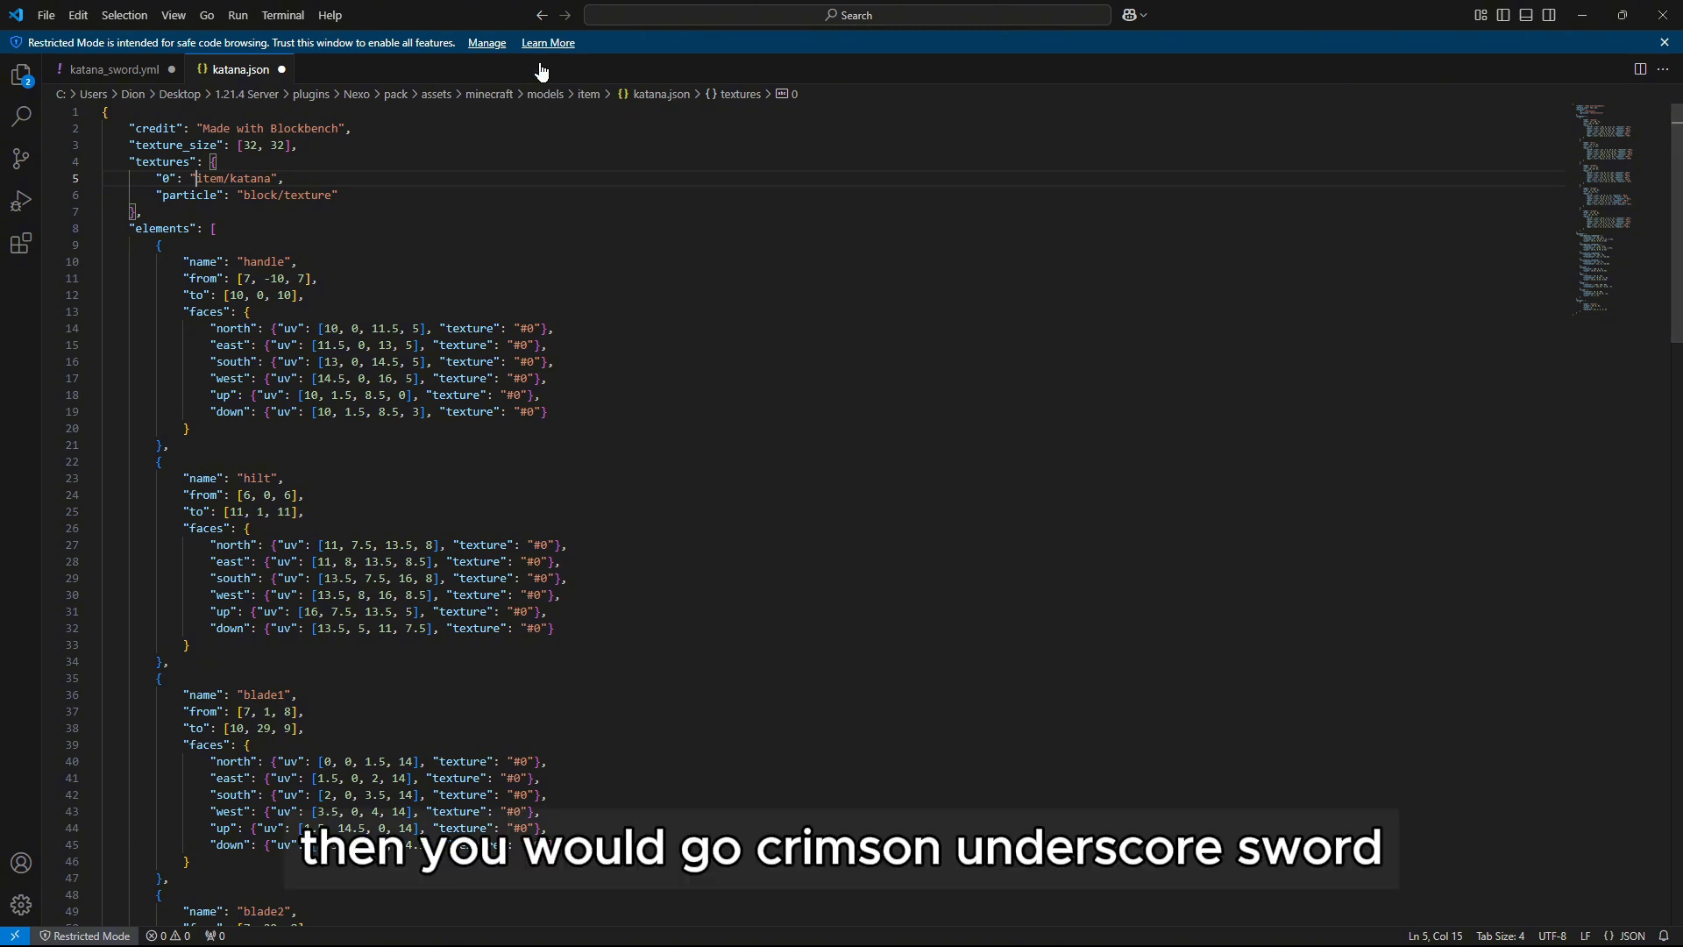
text(_swo)
key(BackSpace)
key(BackSpace)
key(BackSpace)
key(BackSpace)
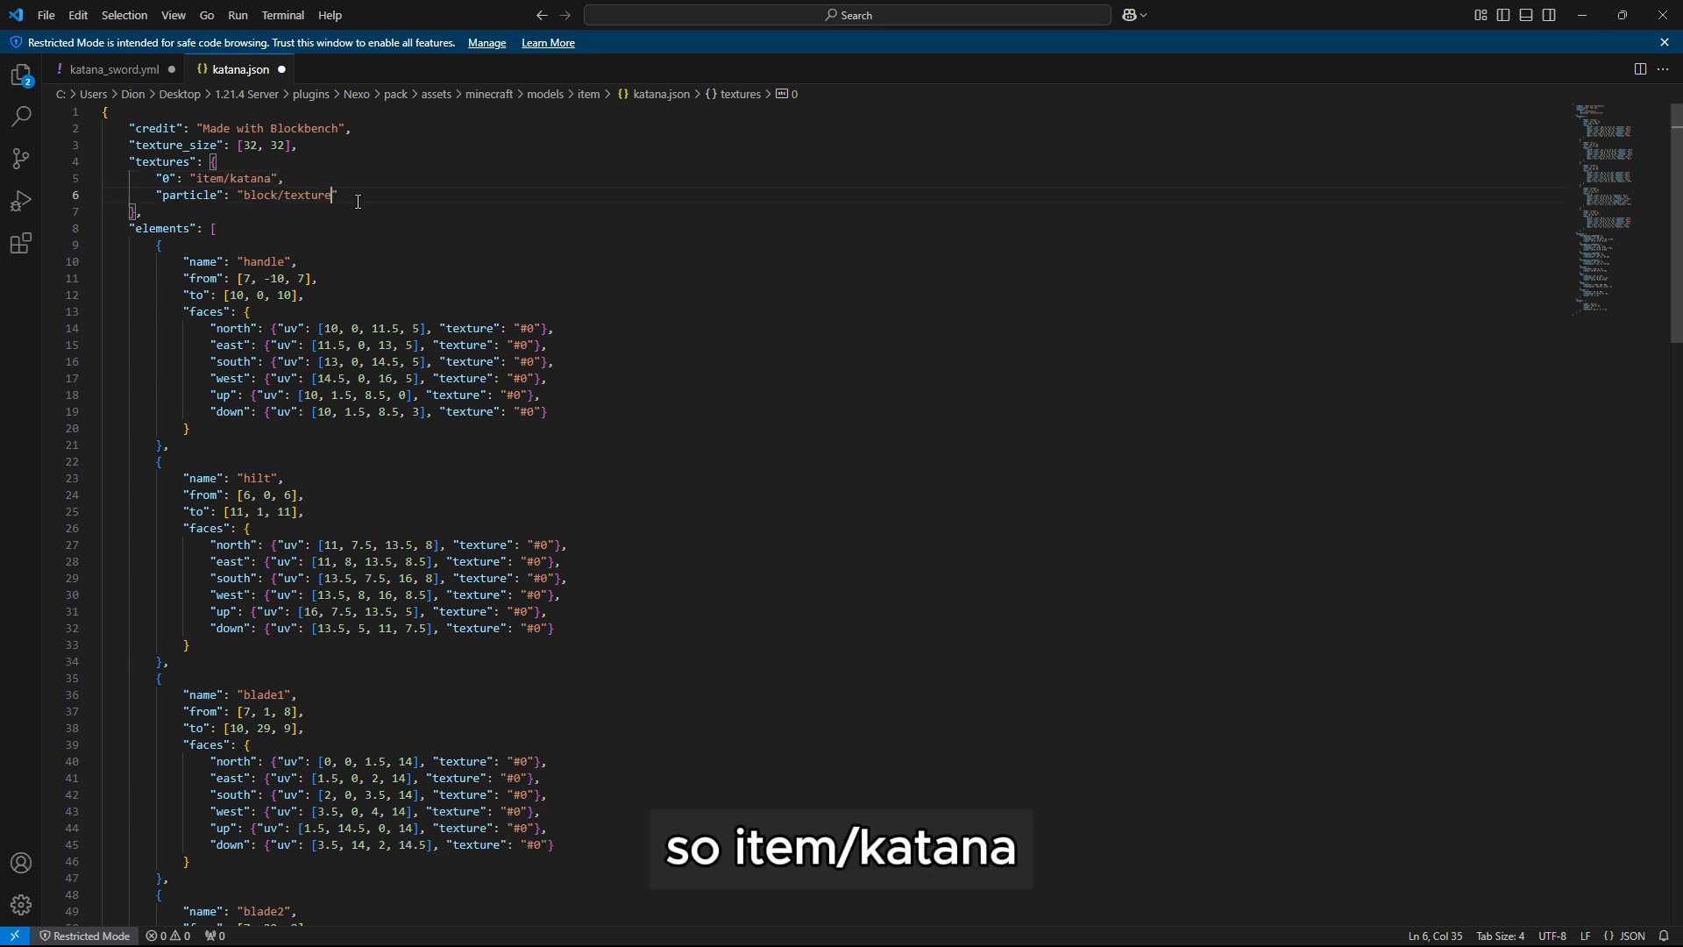
Replace the "particle" texture path with item/katana and save katana.json.
key(BackSpace)
key(BackSpace)
key(BackSpace)
key(BackSpace)
key(BackSpace)
key(BackSpace)
key(BackSpace)
key(BackSpace)
key(BackSpace)
key(BackSpace)
key(BackSpace)
key(BackSpace)
key(BackSpace)
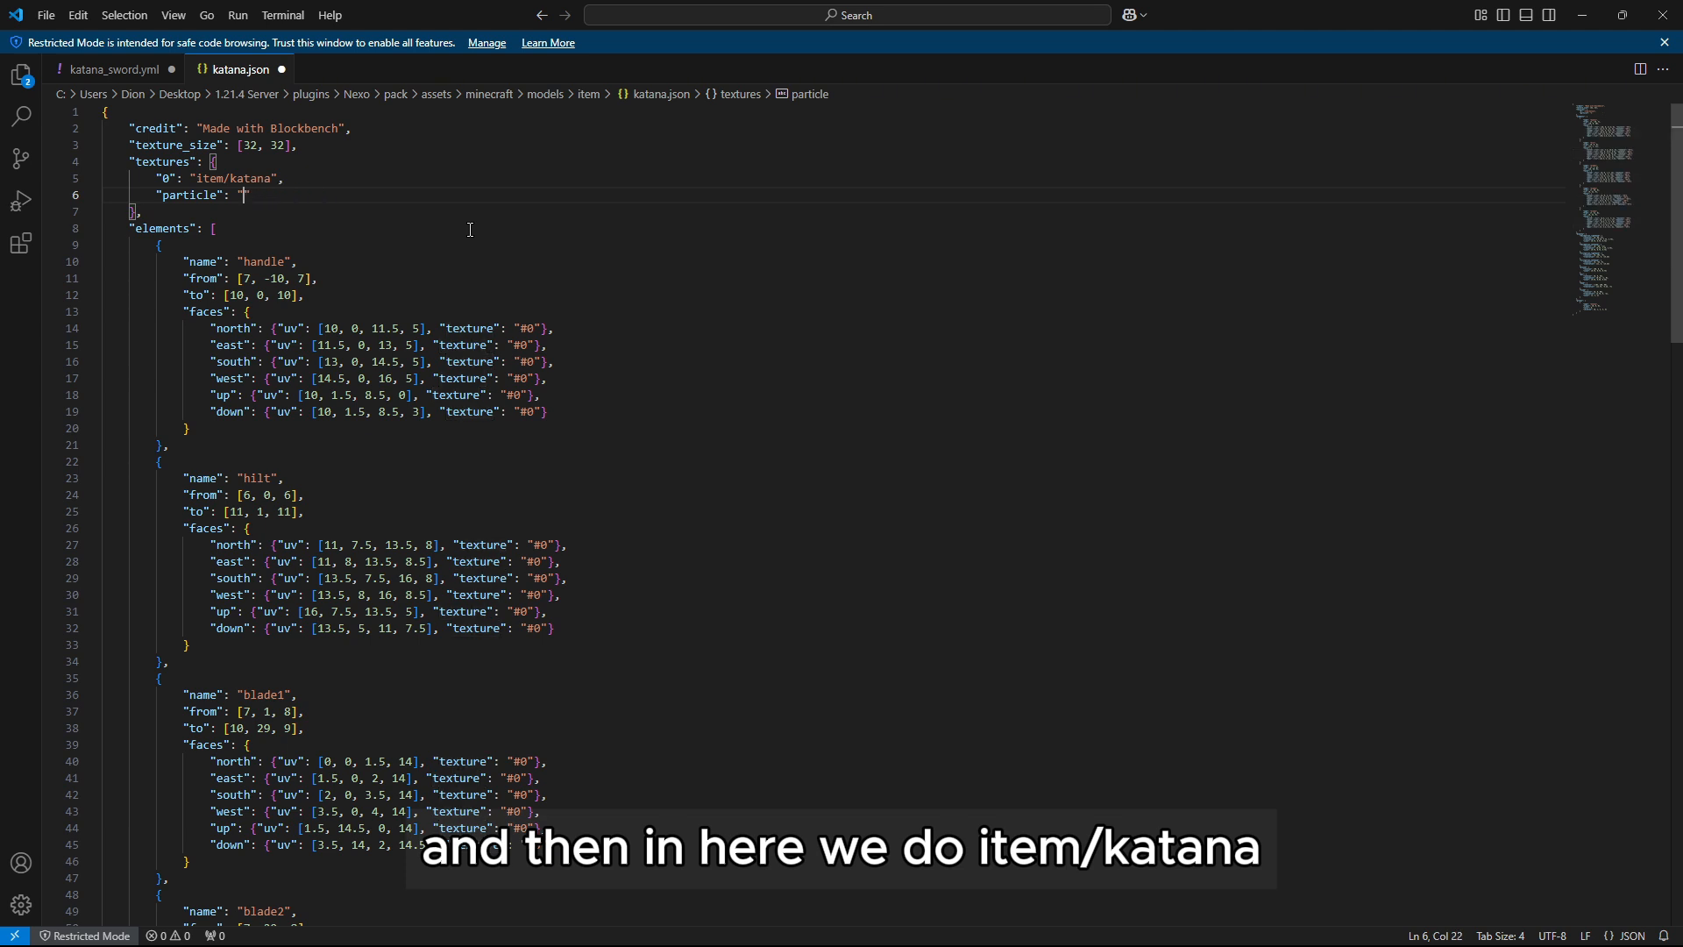
text(item/katana)
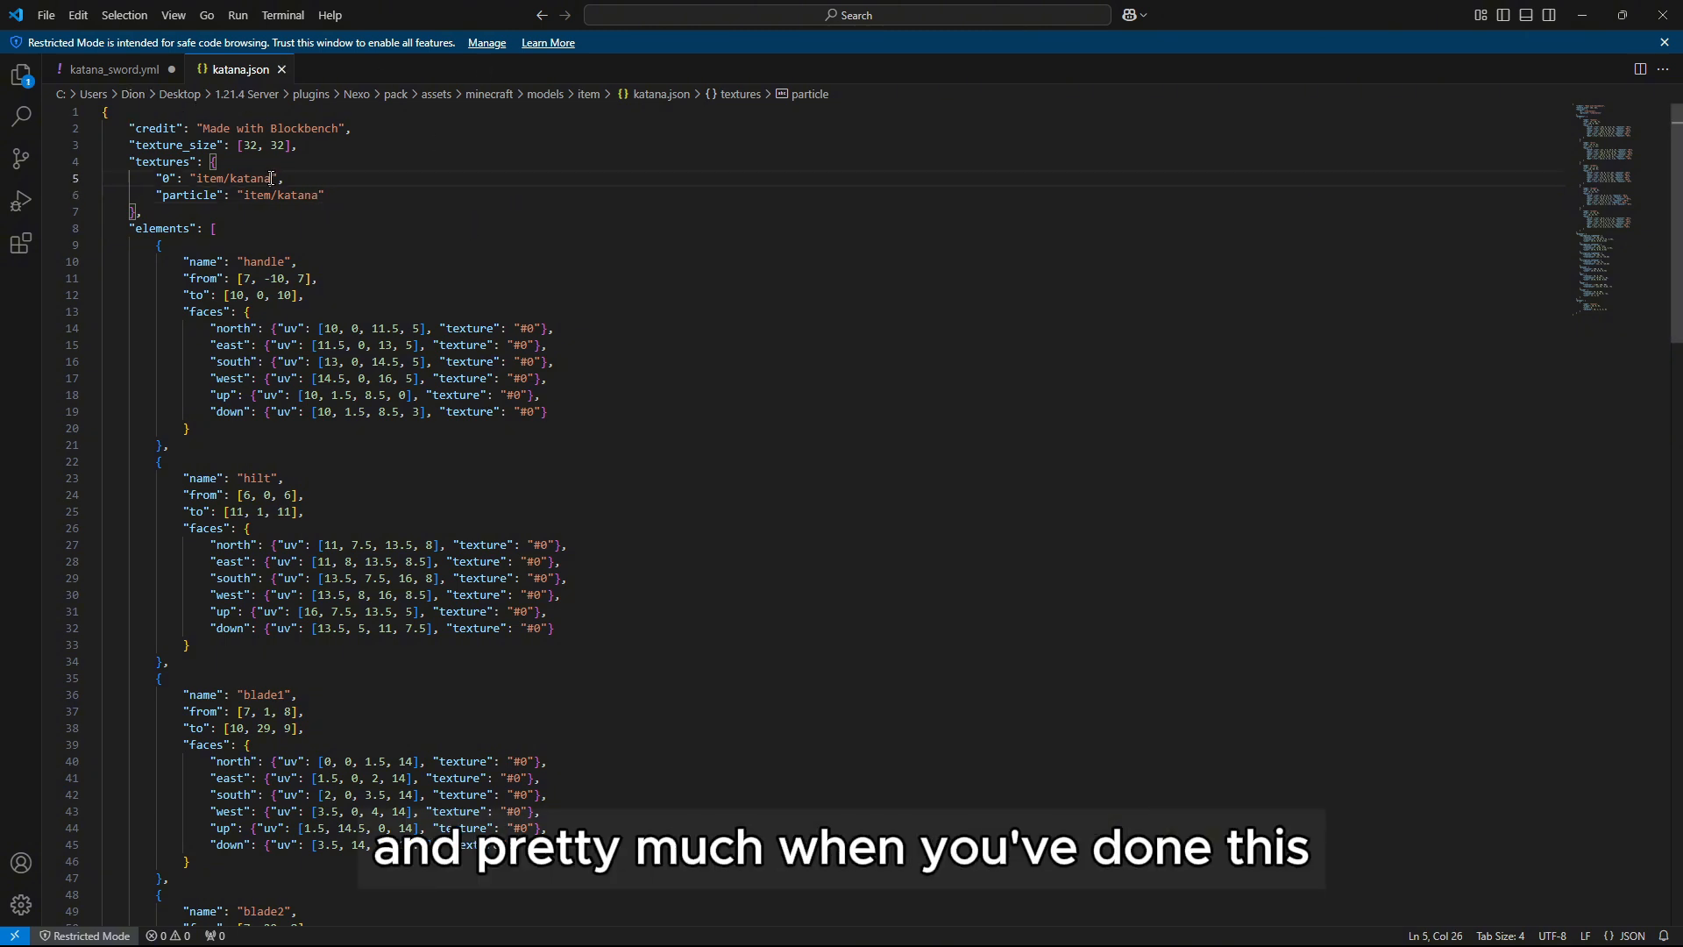
Copy the item/katana path into the model entry of katana_sword.yml and save the file.
drag(272, 178, 197, 179)
key(ctrl+c)
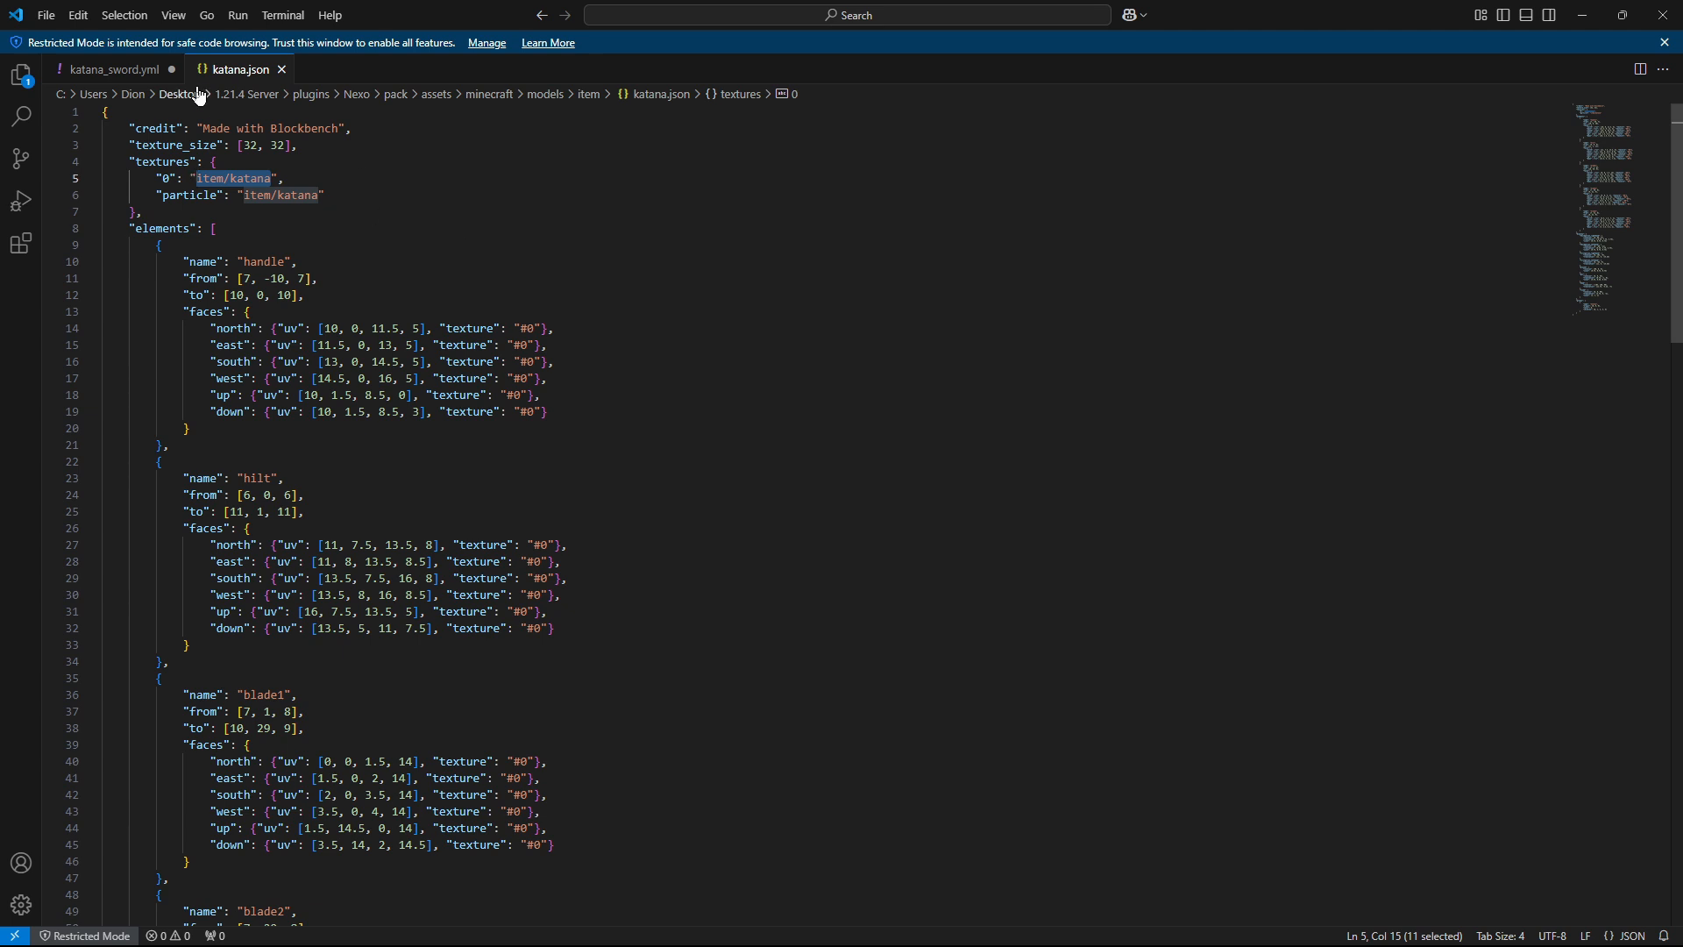
click(114, 69)
key(Up)
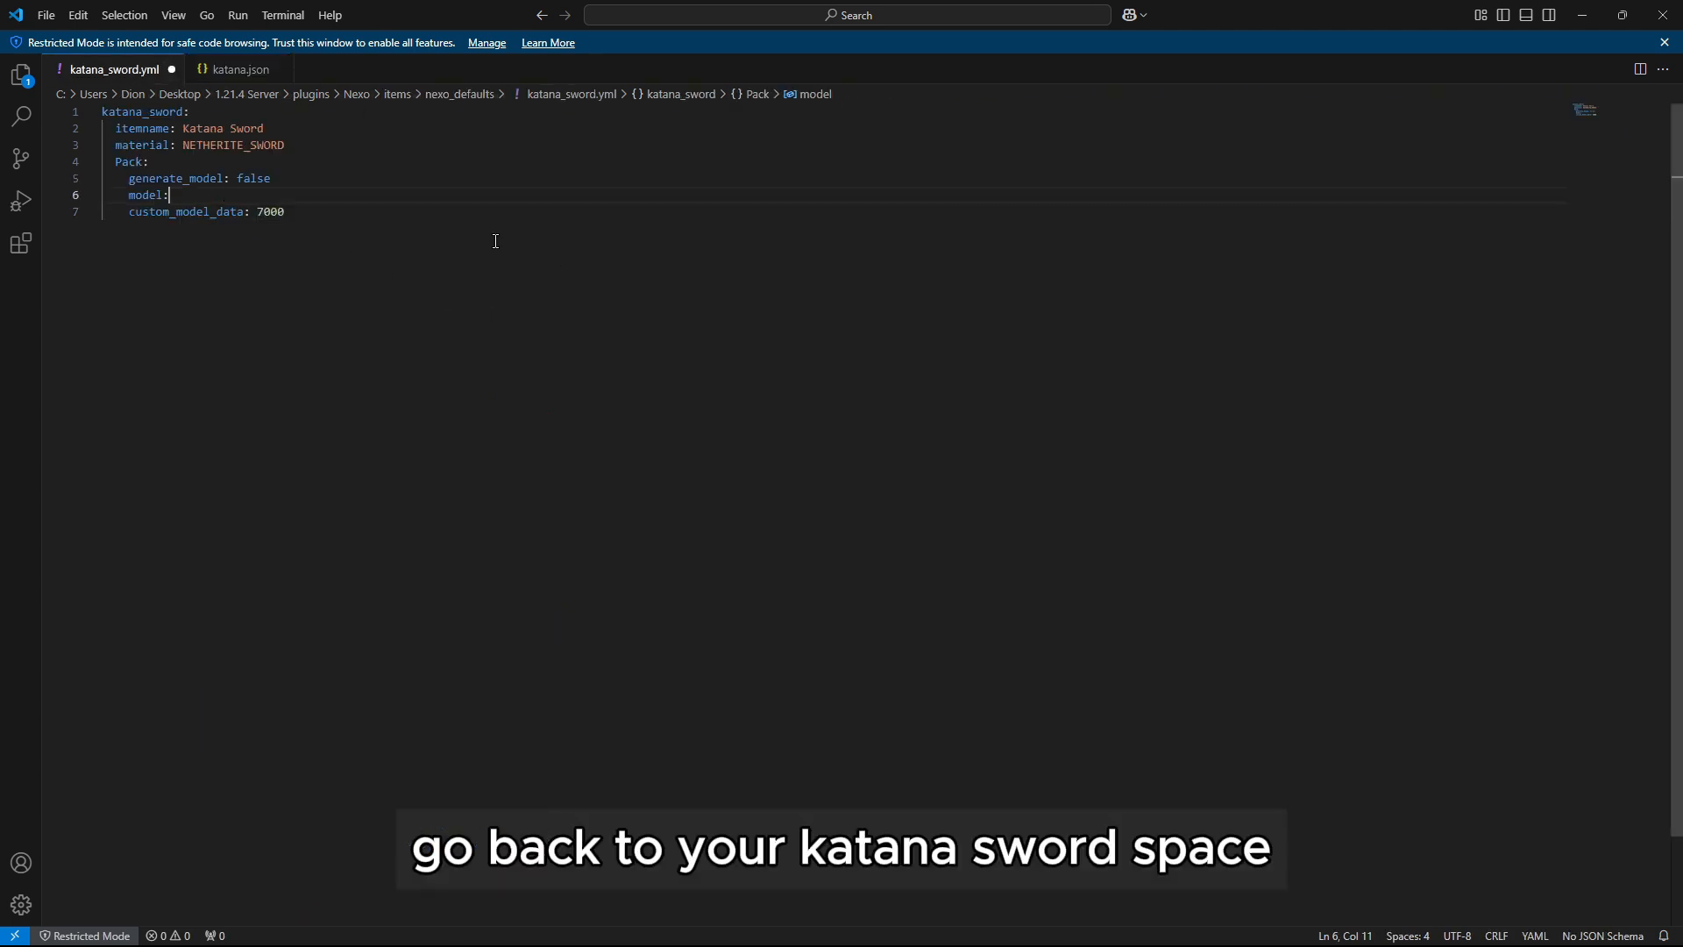
key(ctrl+v)
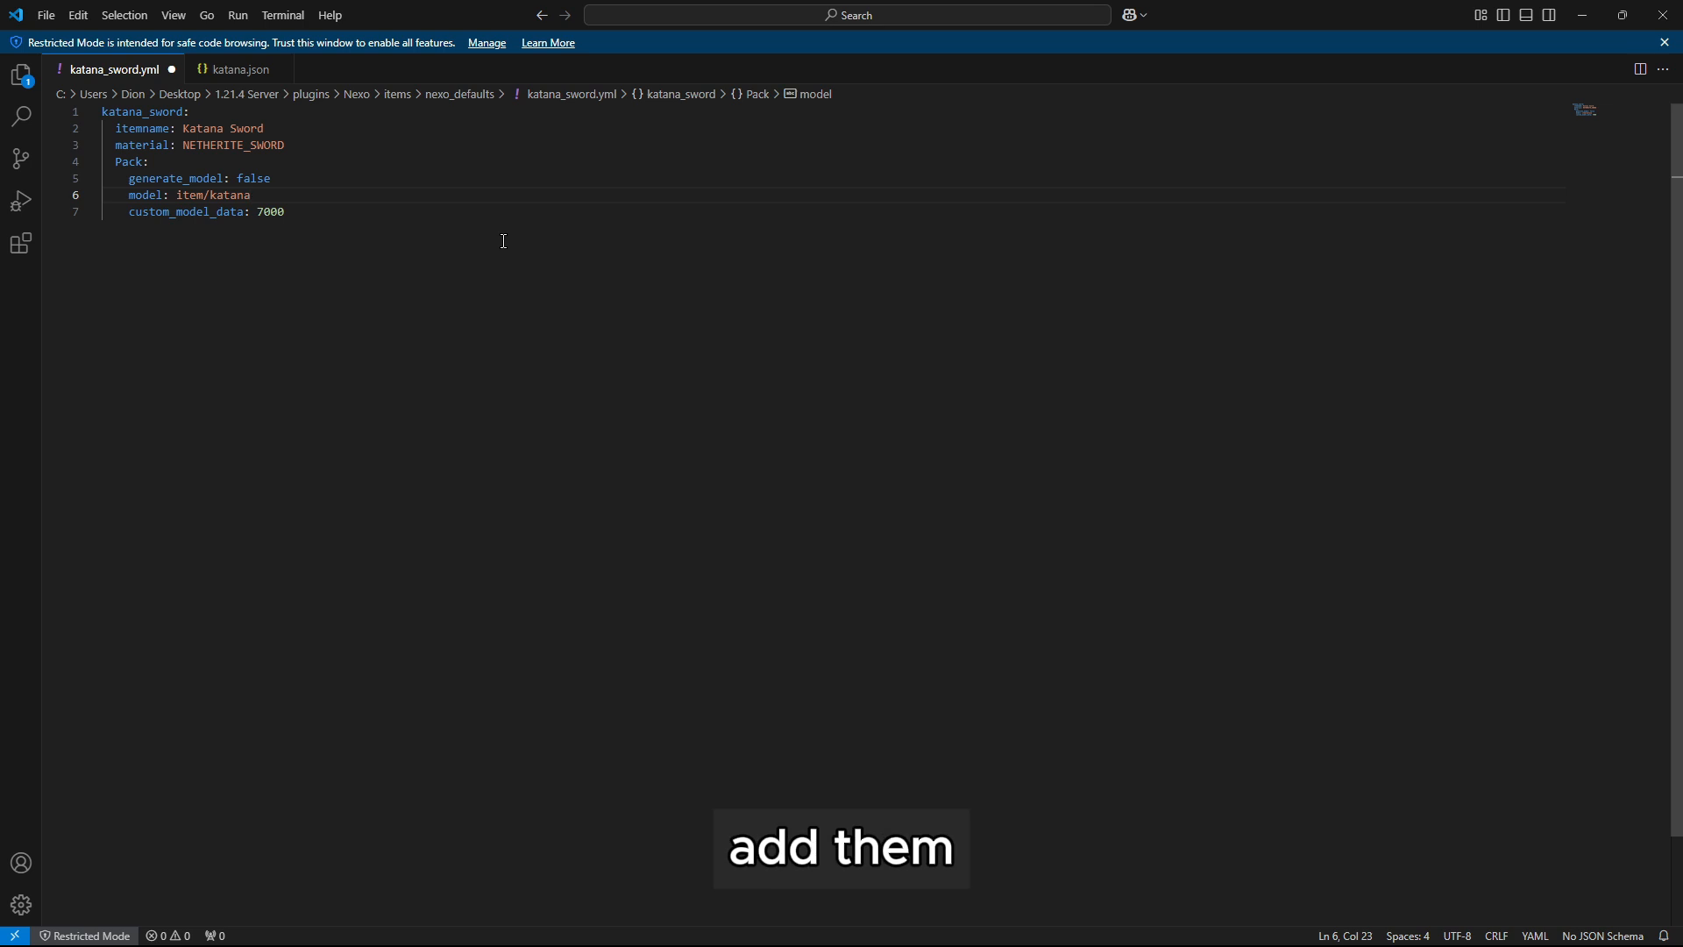
key(ctrl+s)
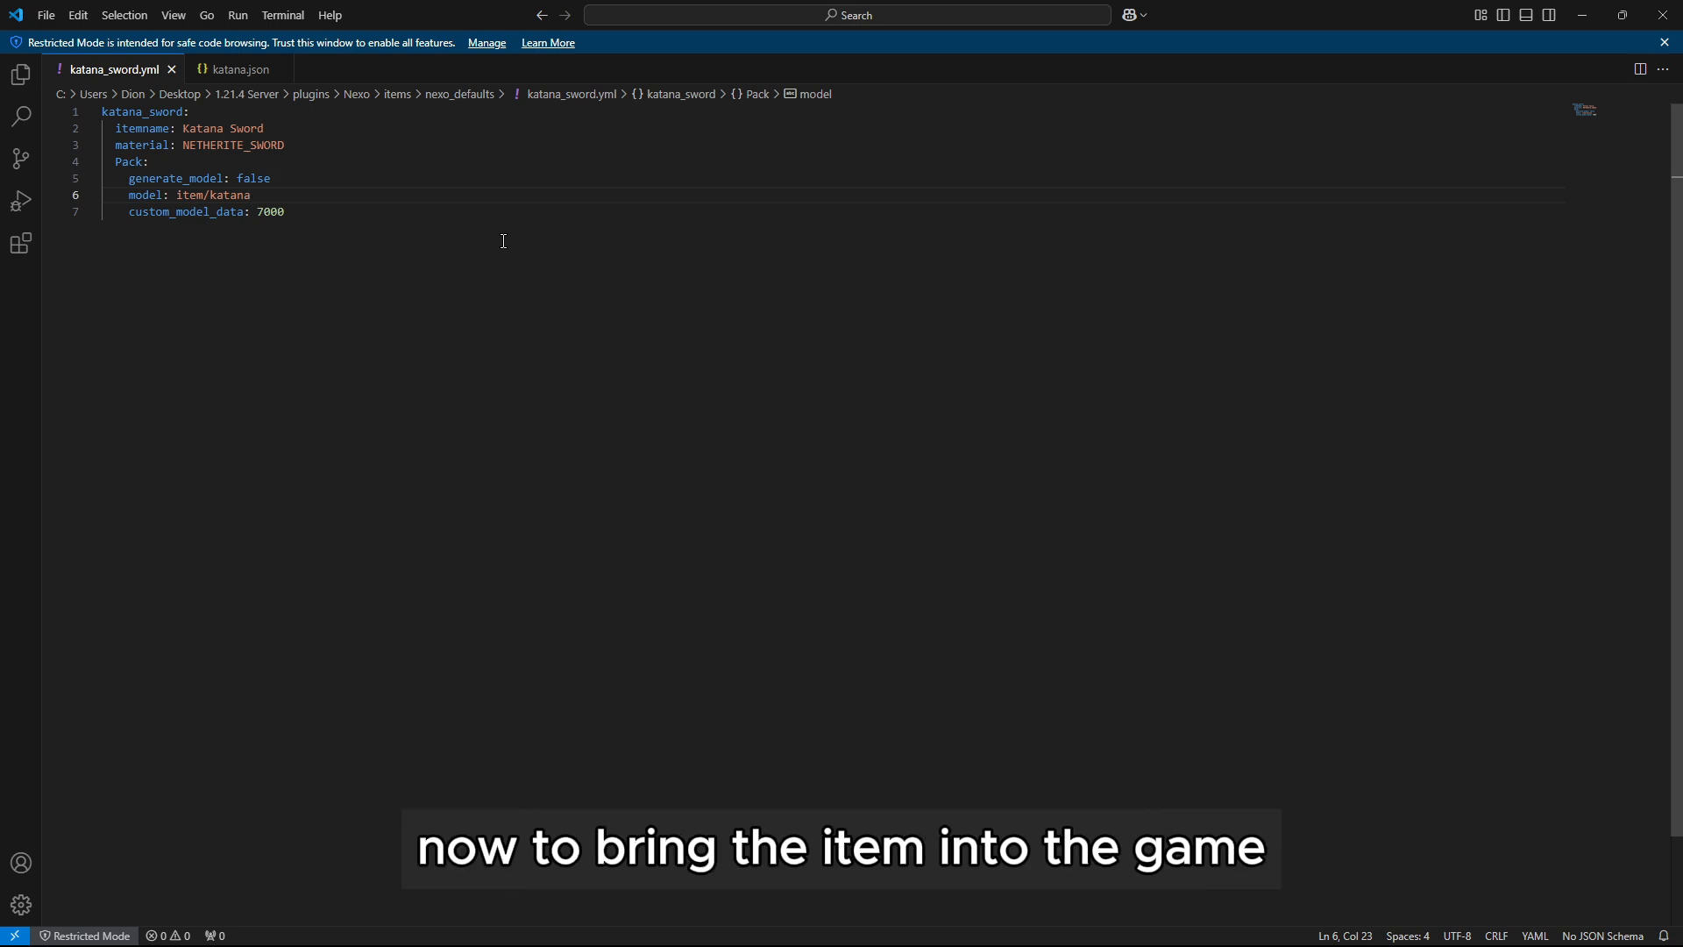
Switch to Minecraft and reload the Nexo plugin and its resource pack with /nexo reload all.
click(1583, 15)
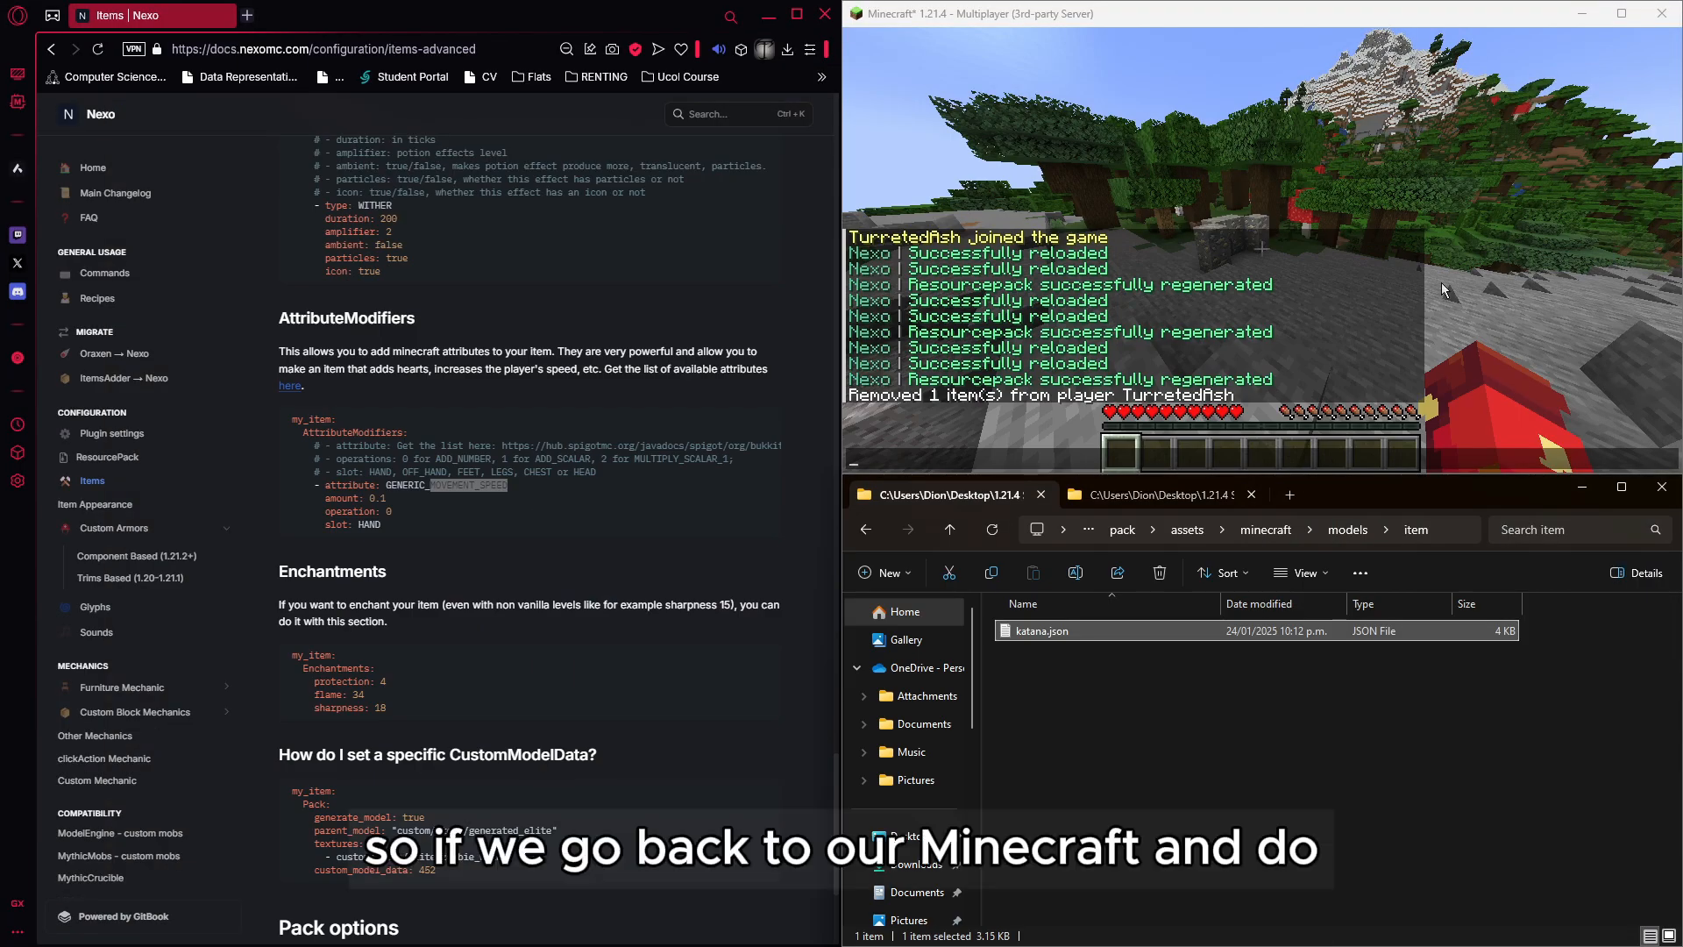
click(1378, 170)
key(slash)
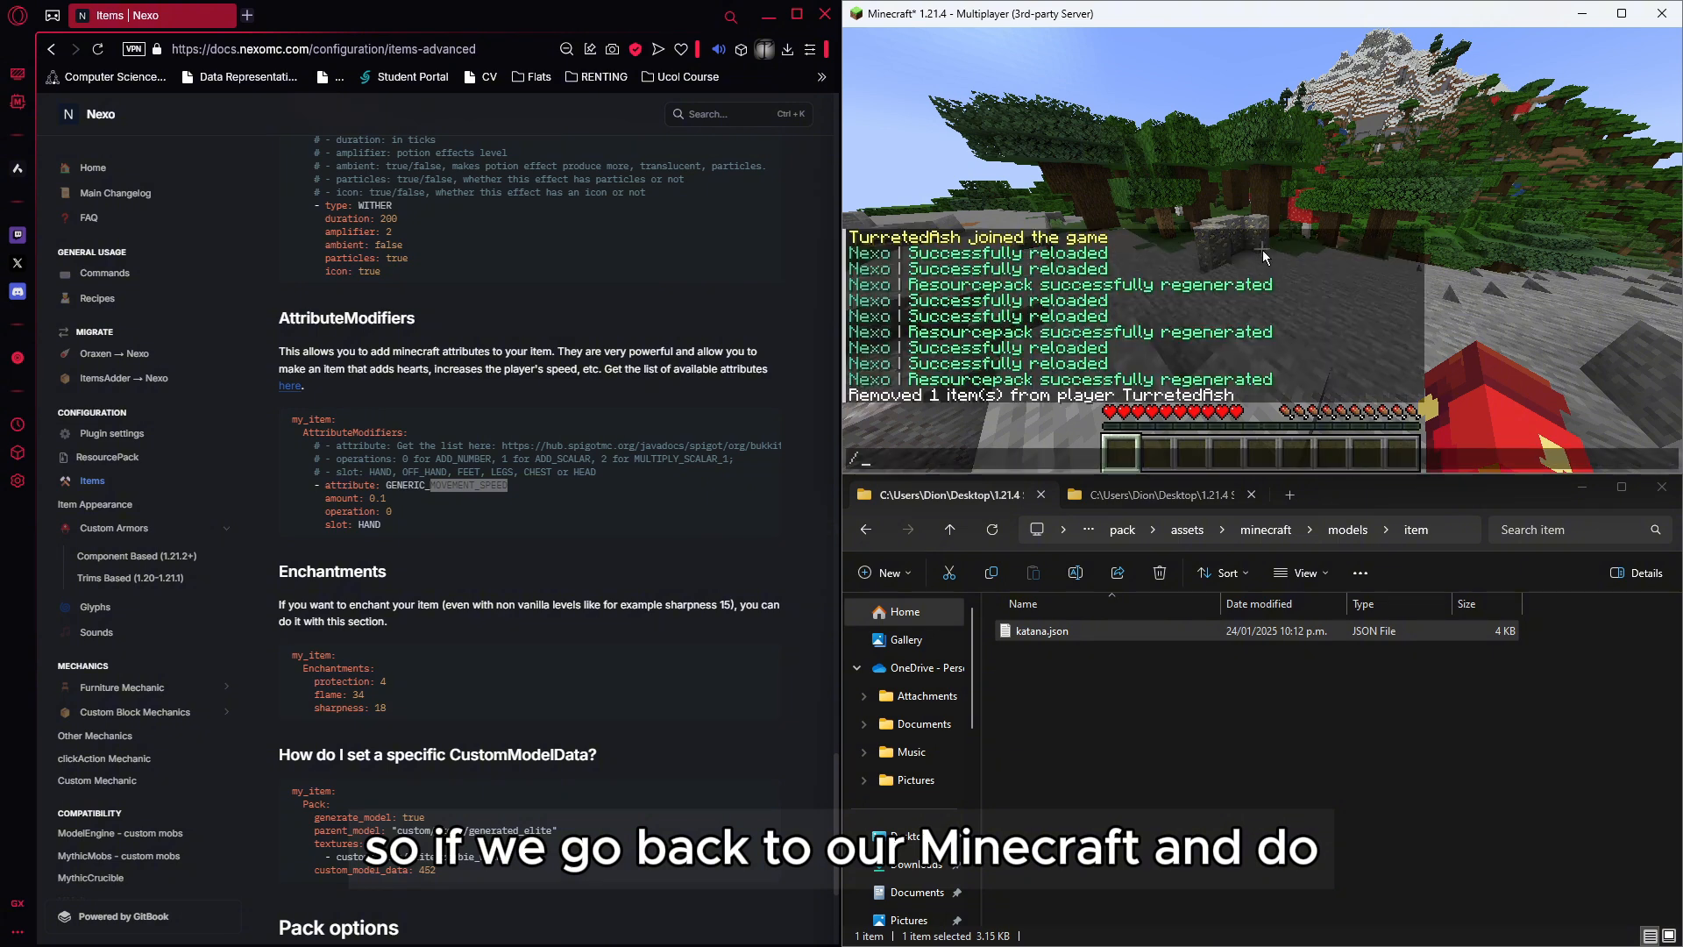
text(nexo reload all)
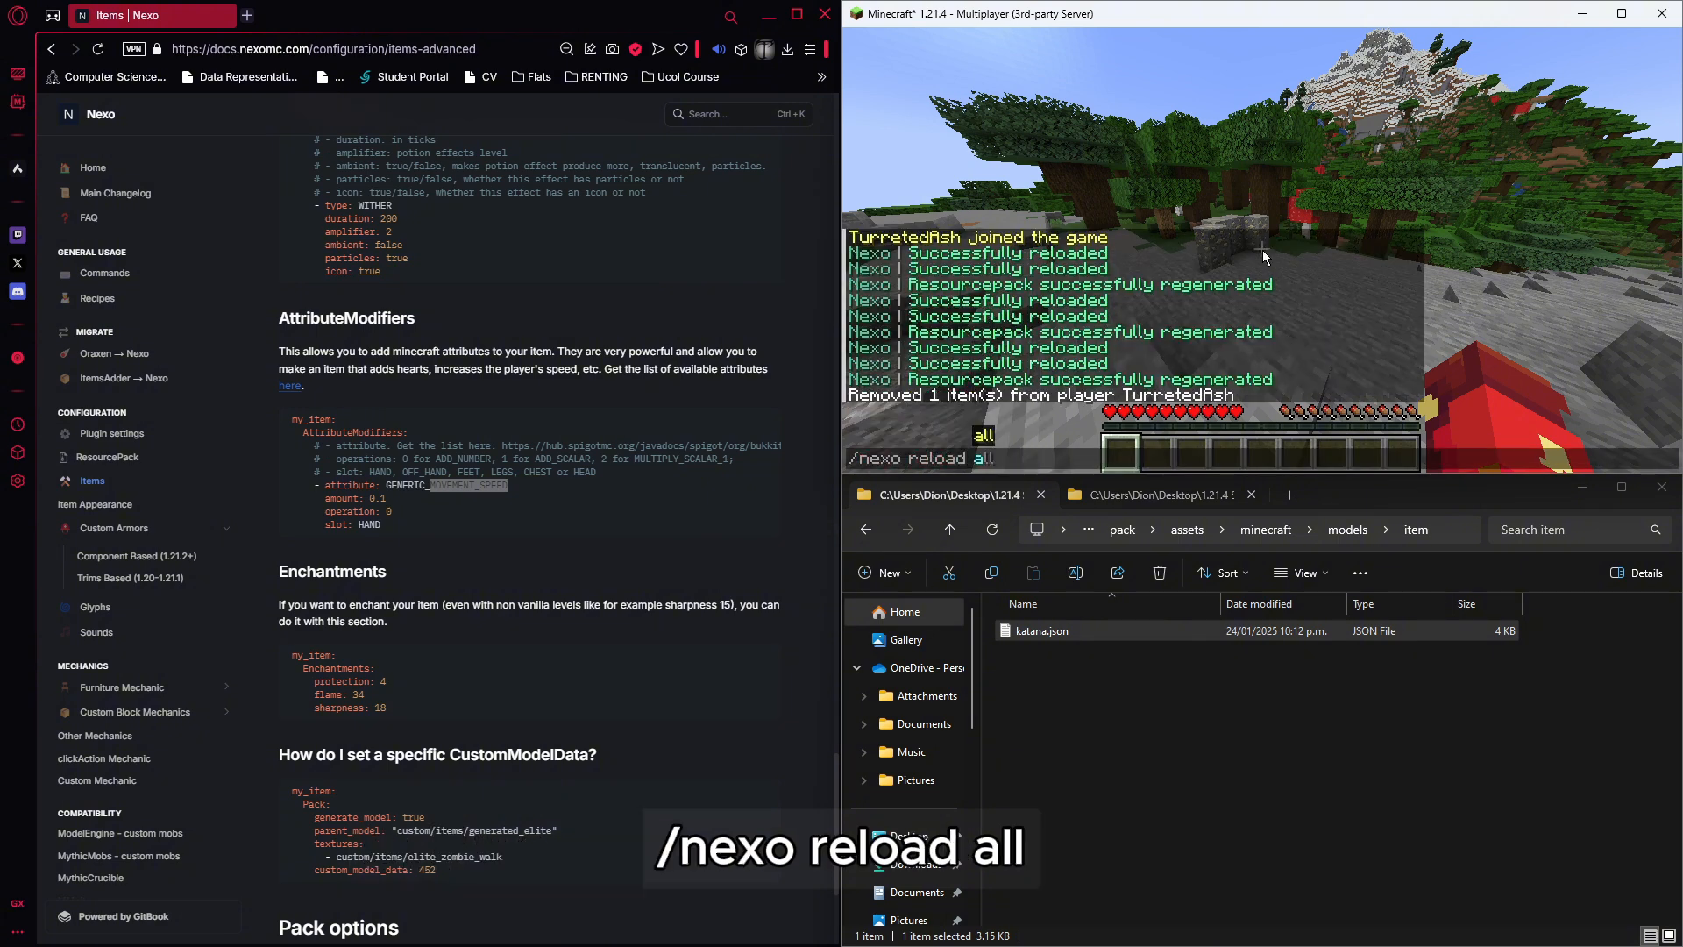
key(Return)
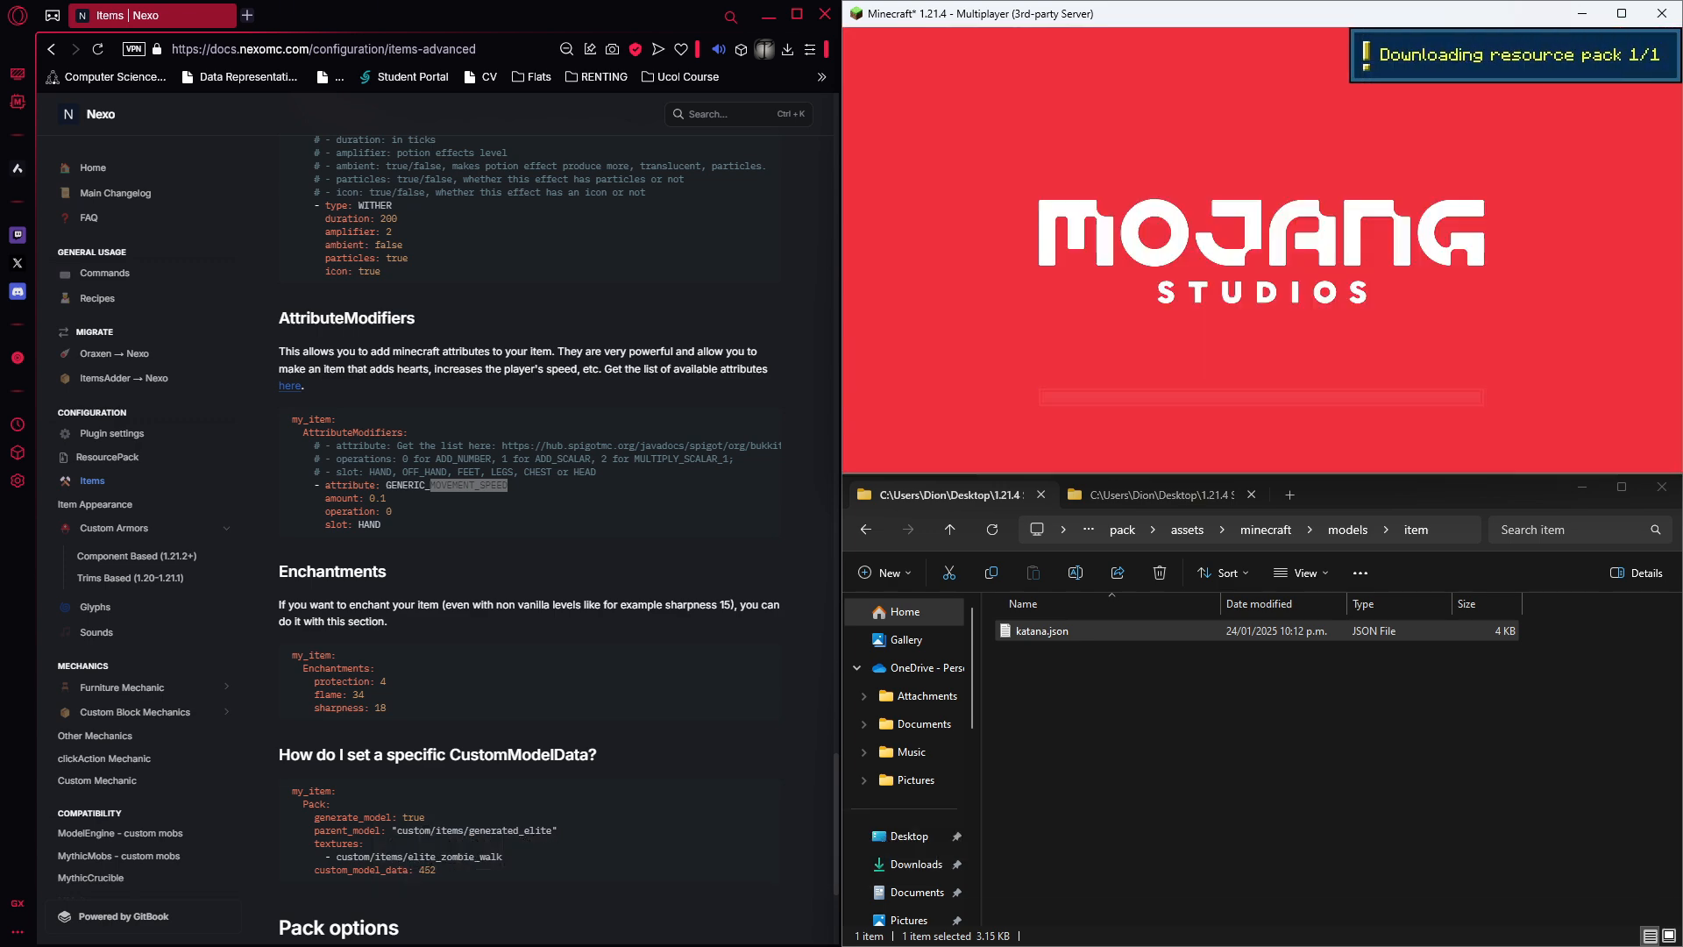
Bring up the Nexo item menu with /nexo inventory and take the Katana Sword from its category.
text(t)
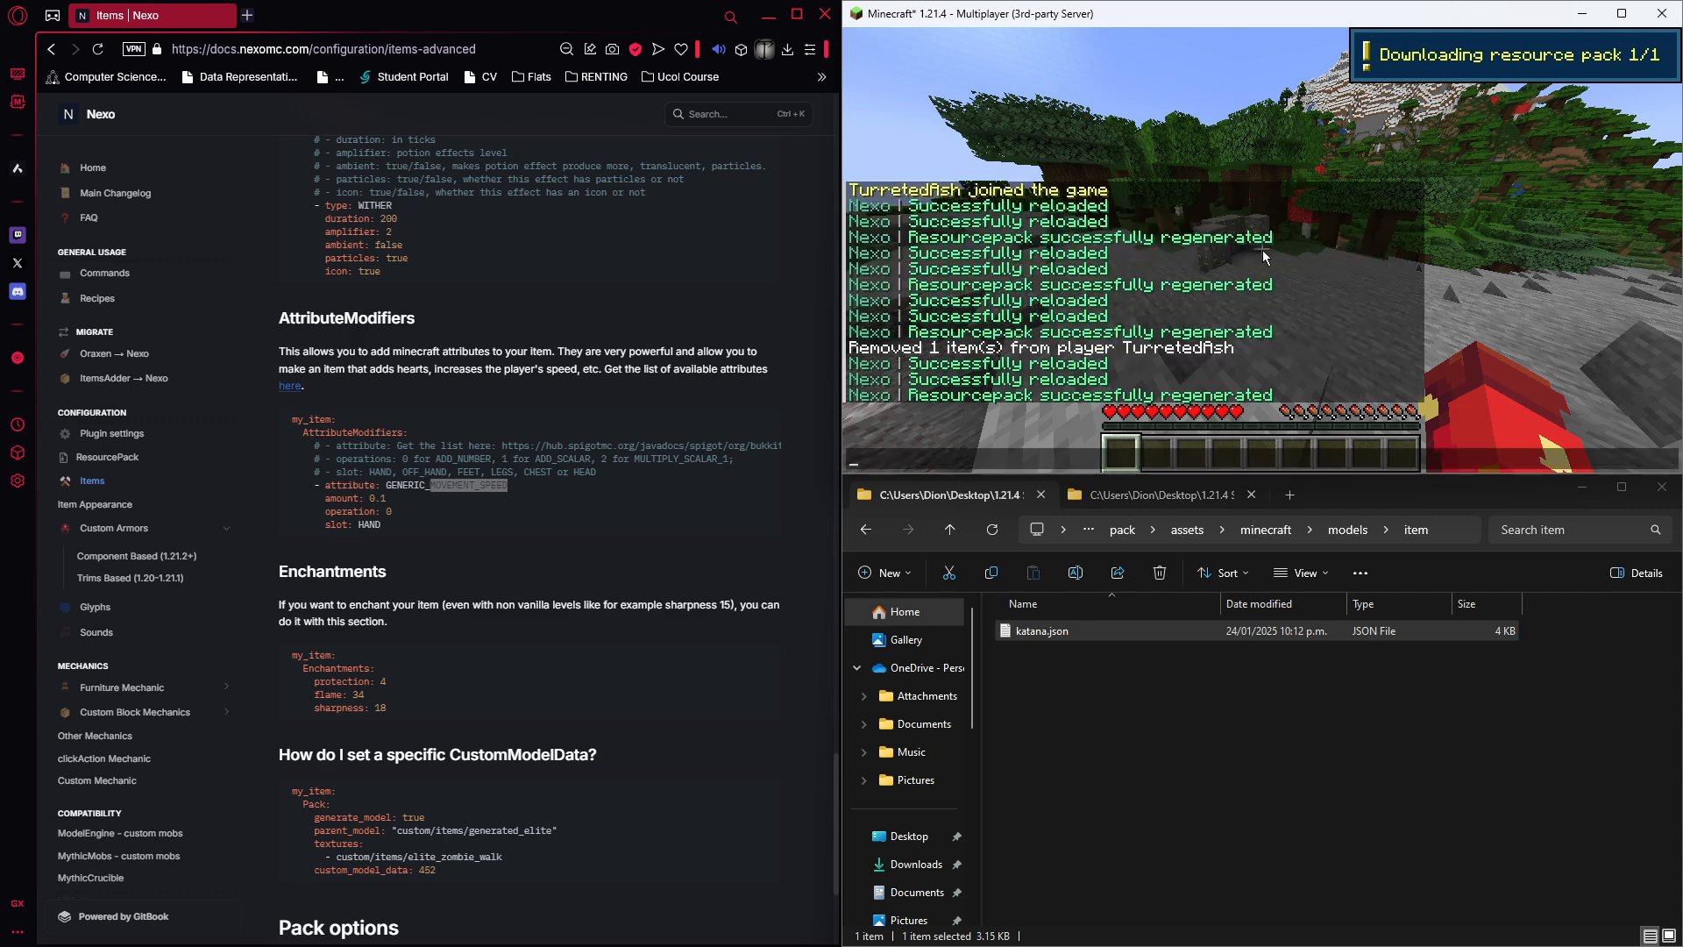
text(/nexo inventory)
key(Return)
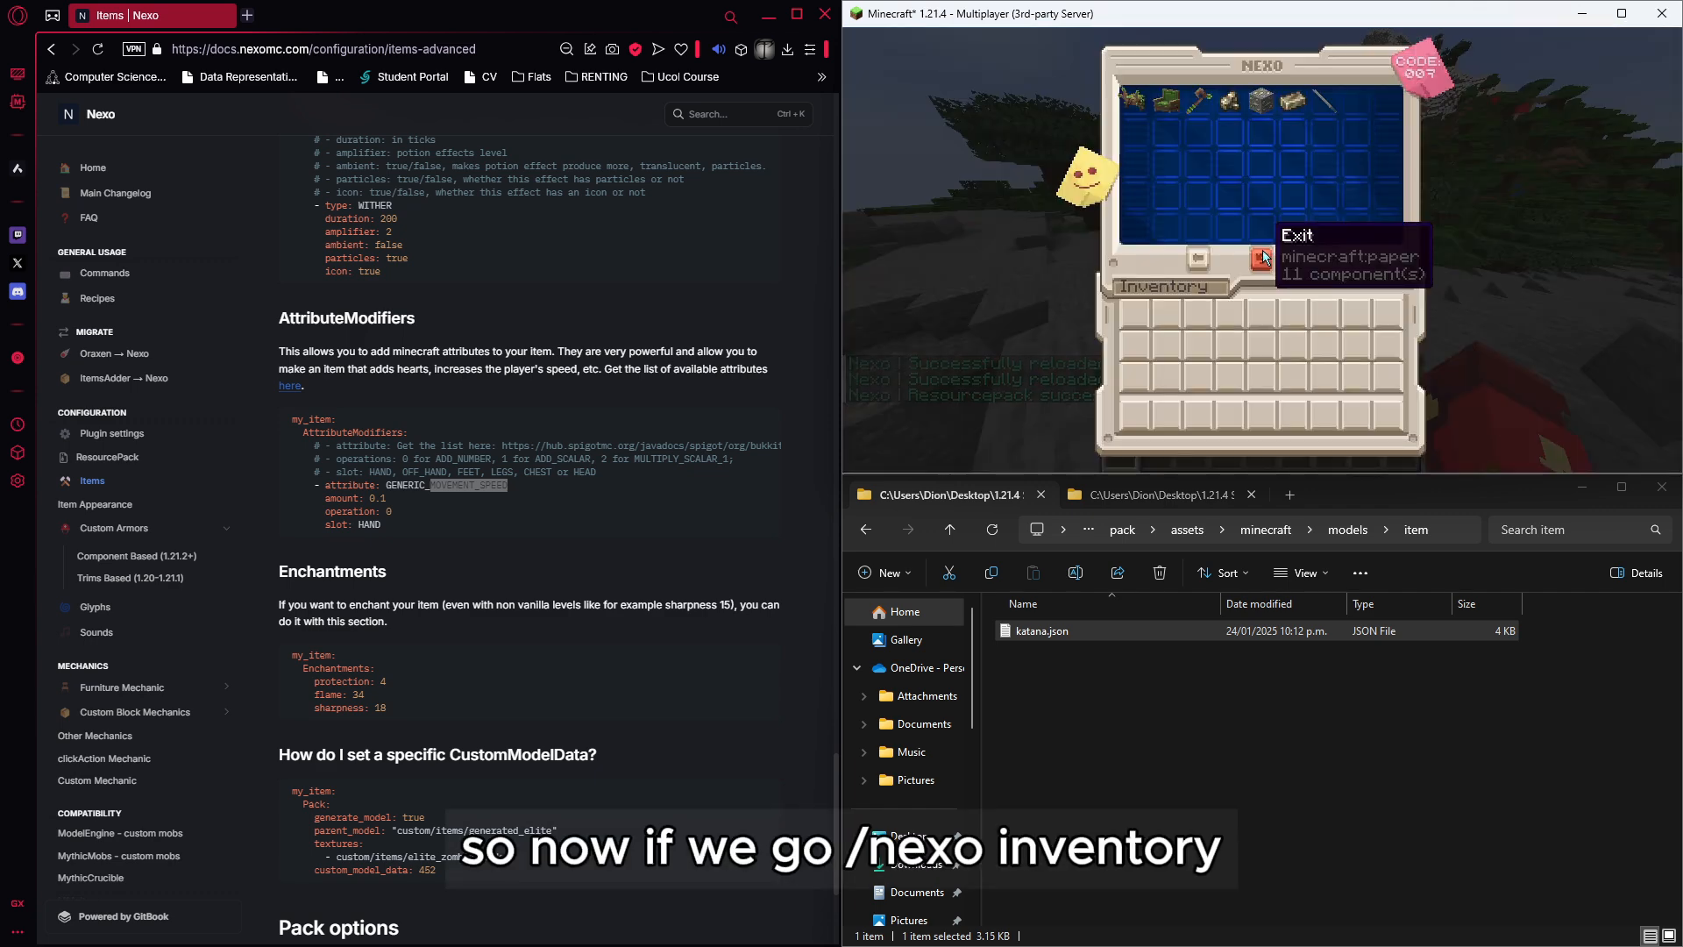
click(1329, 95)
click(1135, 102)
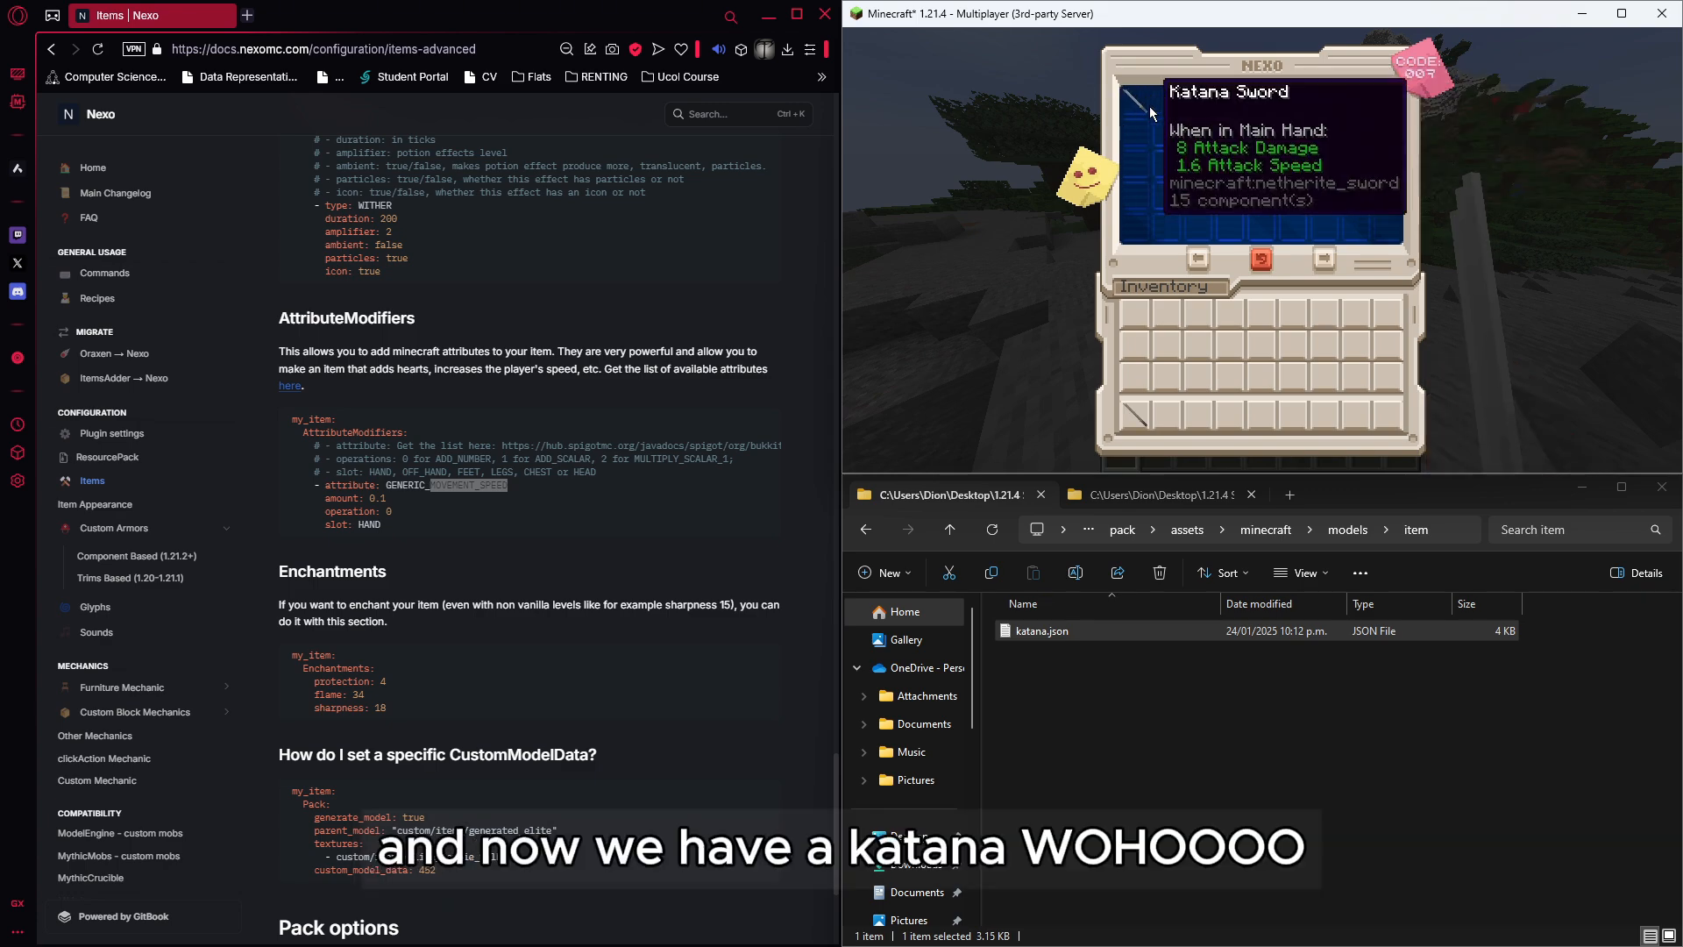
Close the Nexo item menu and change the camera perspective to view the held katana on the character.
key(Escape)
key(F5)
key(F5)
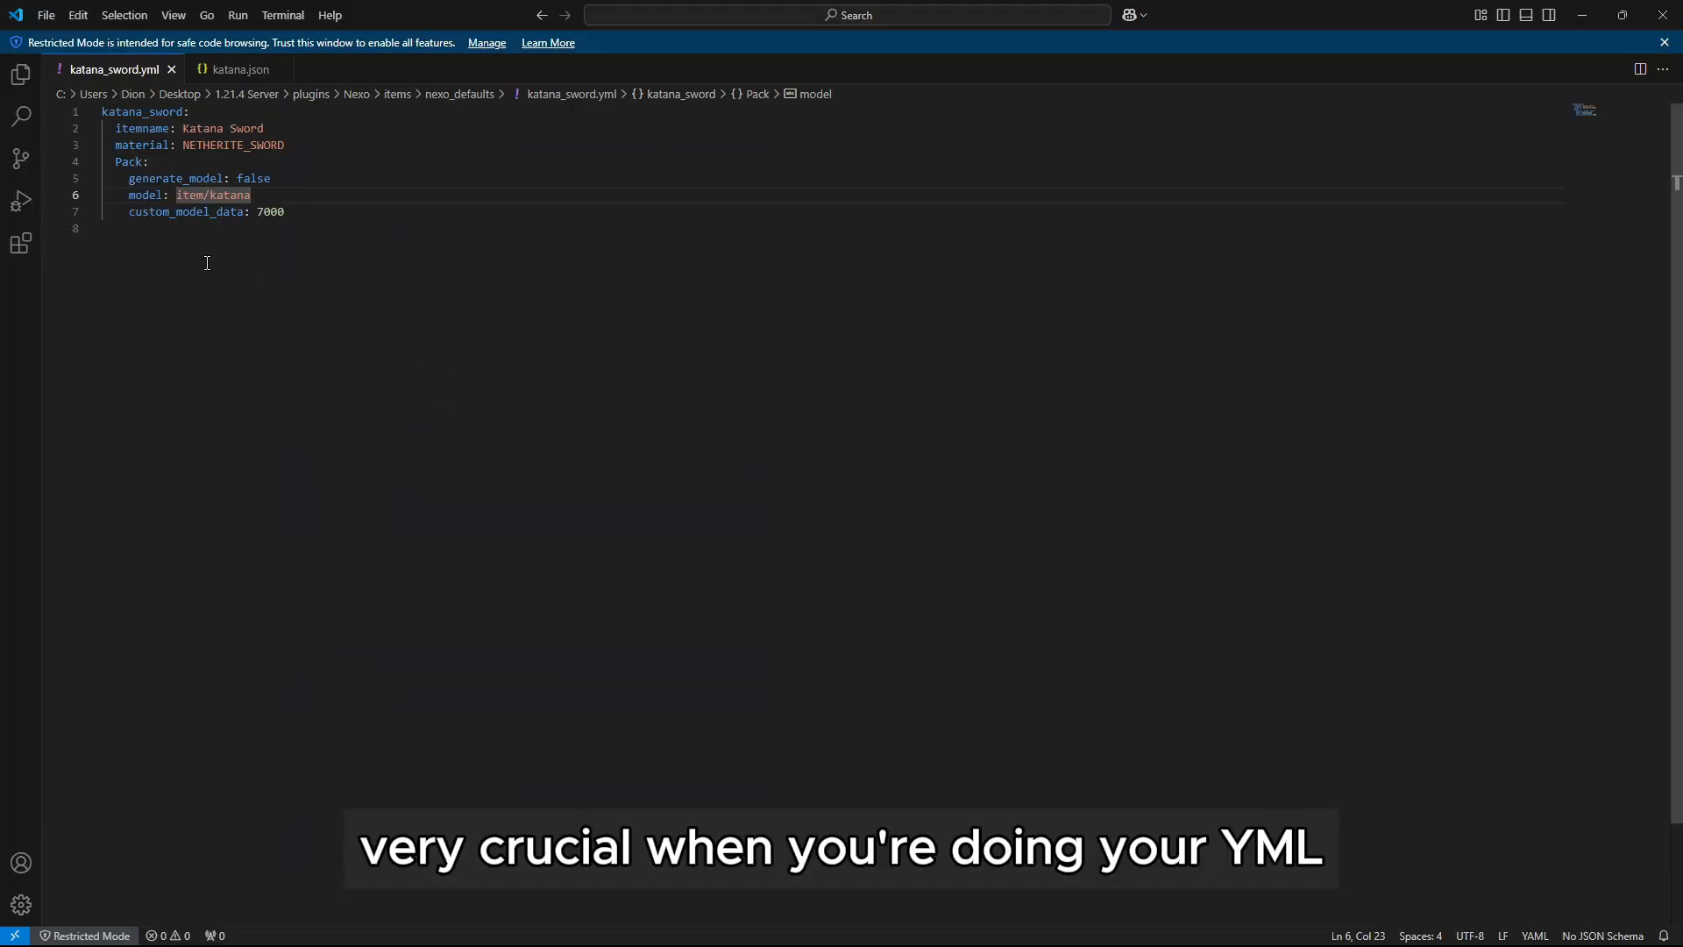
Indent the generate_model, model and custom_model_data lines in katana_sword.yml by one extra space each and save.
click(343, 215)
drag(343, 214, 55, 110)
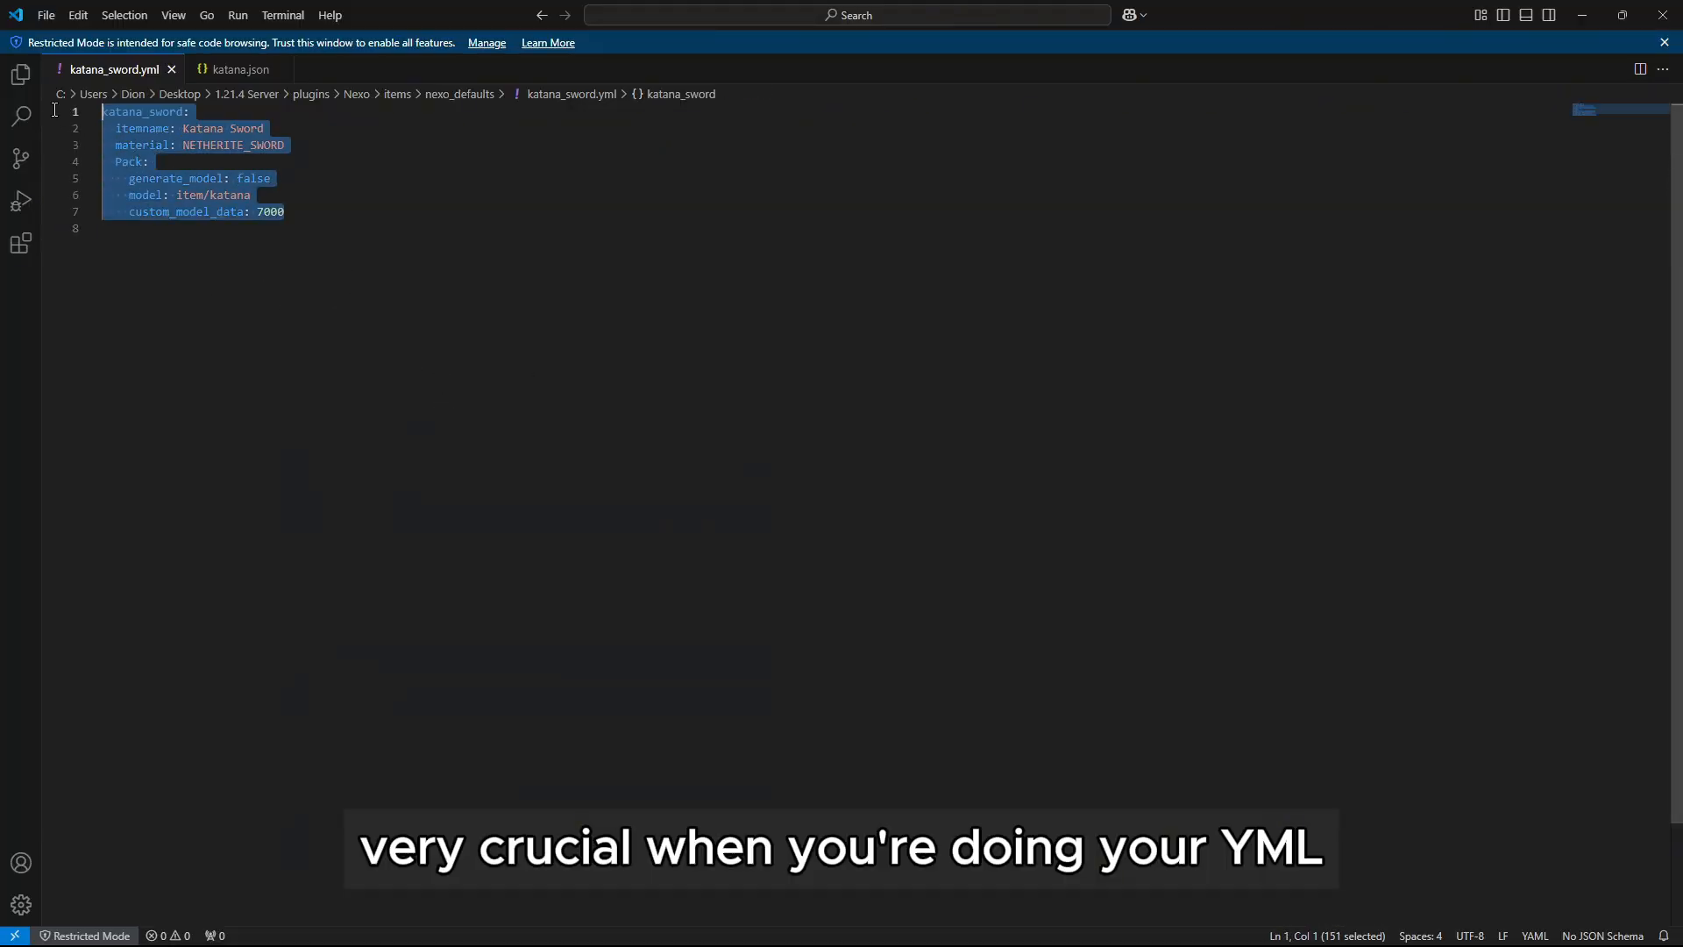
click(325, 211)
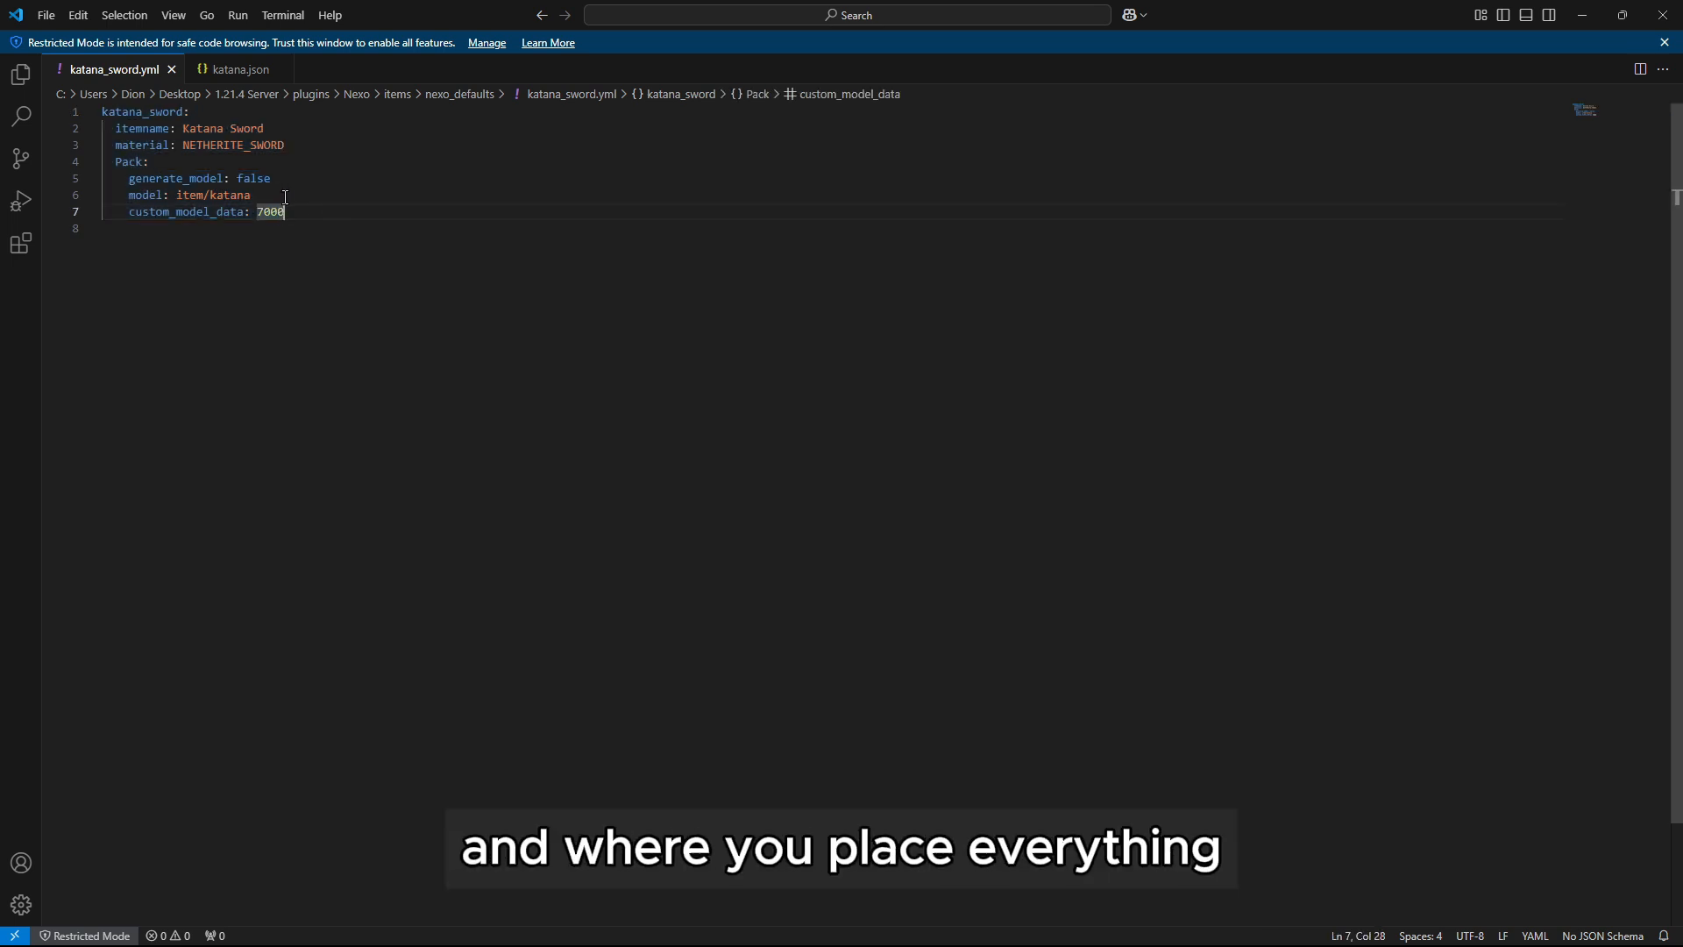
click(130, 179)
click(131, 195)
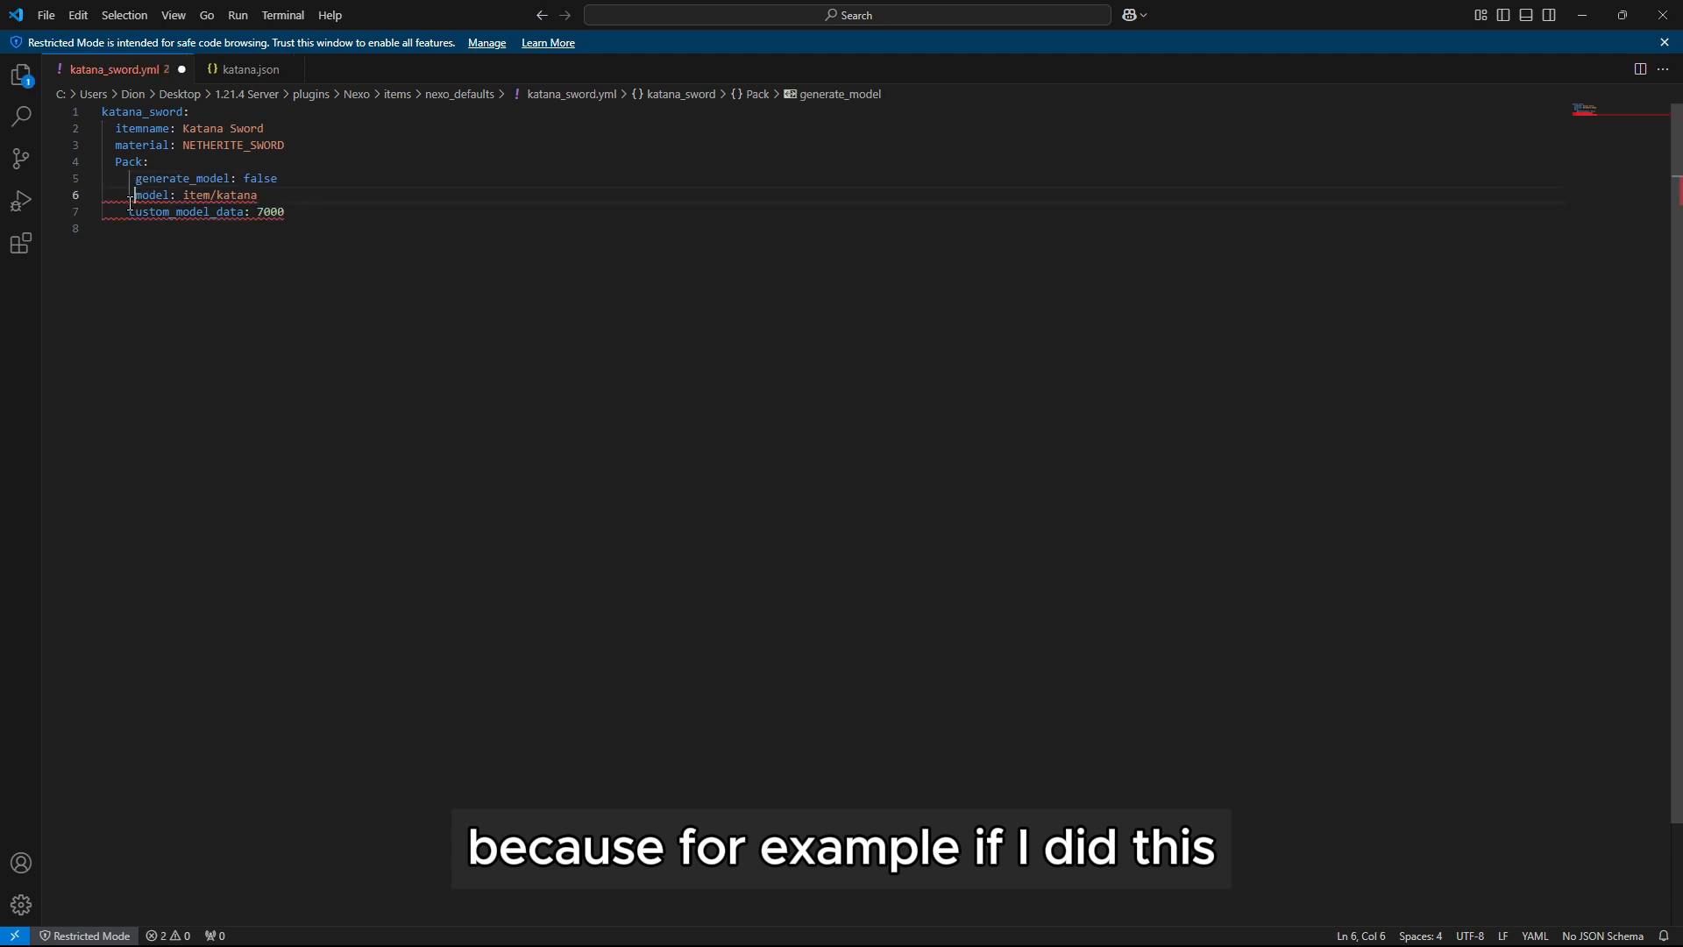
click(131, 212)
key(ctrl+s)
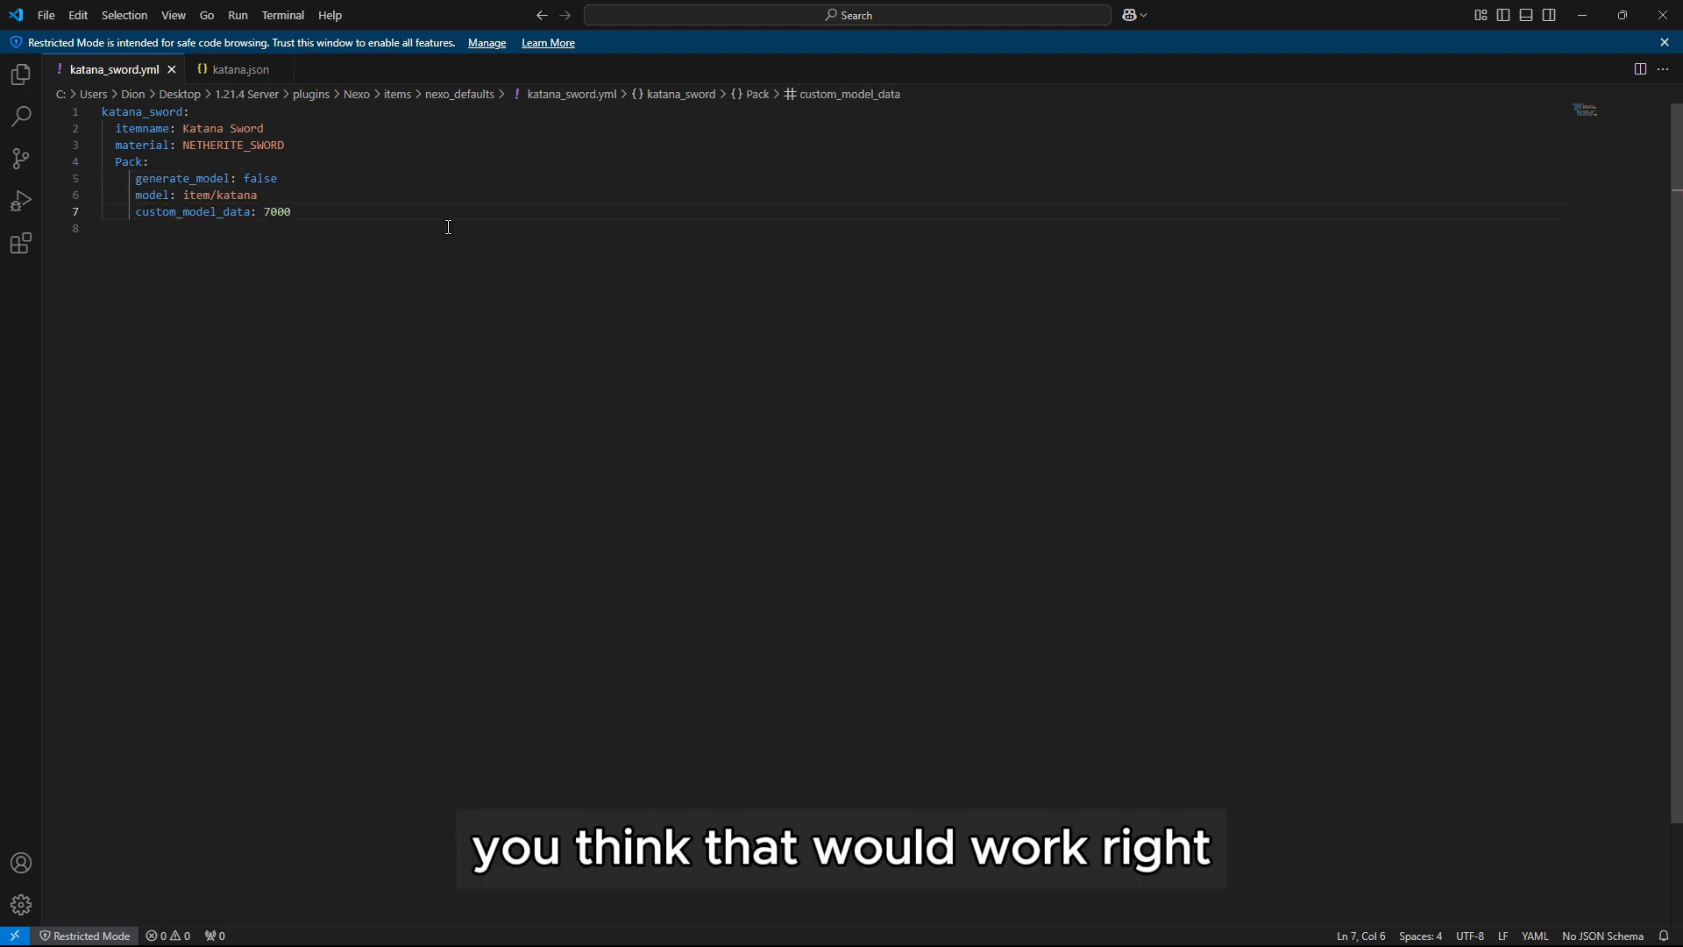
Switch to Minecraft and rerun the Nexo reload command to test the changed YAML indentation.
mouse_move(1230, 929)
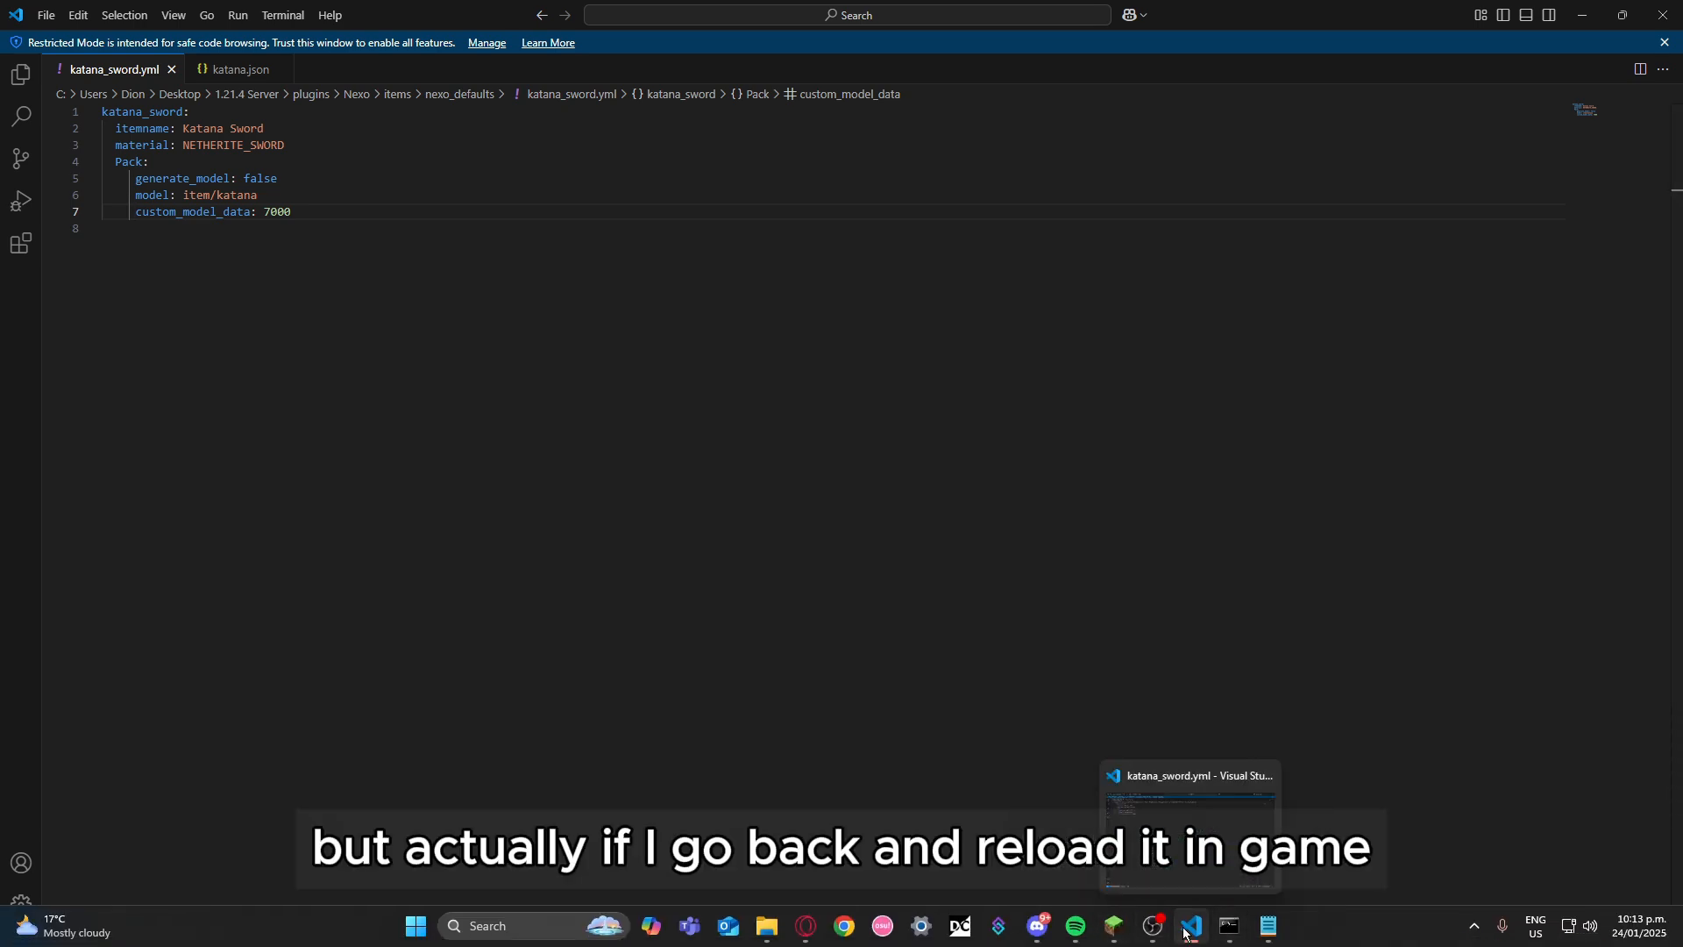
click(1114, 926)
click(1290, 175)
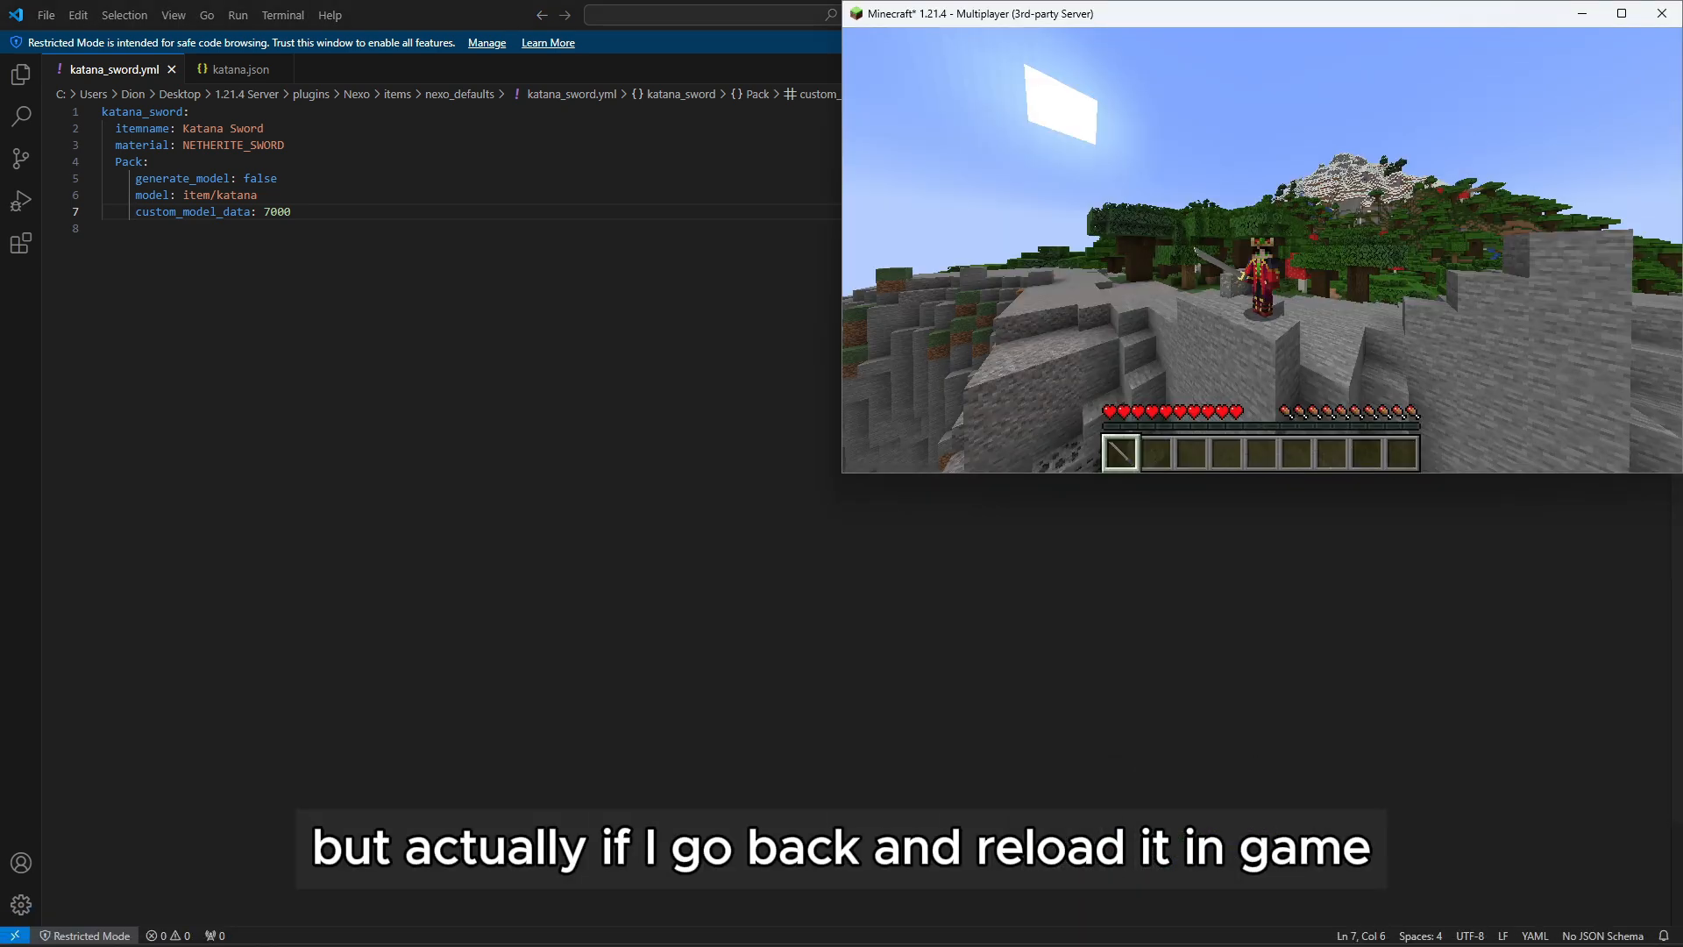
key(t)
key(Up)
key(Up)
key(Return)
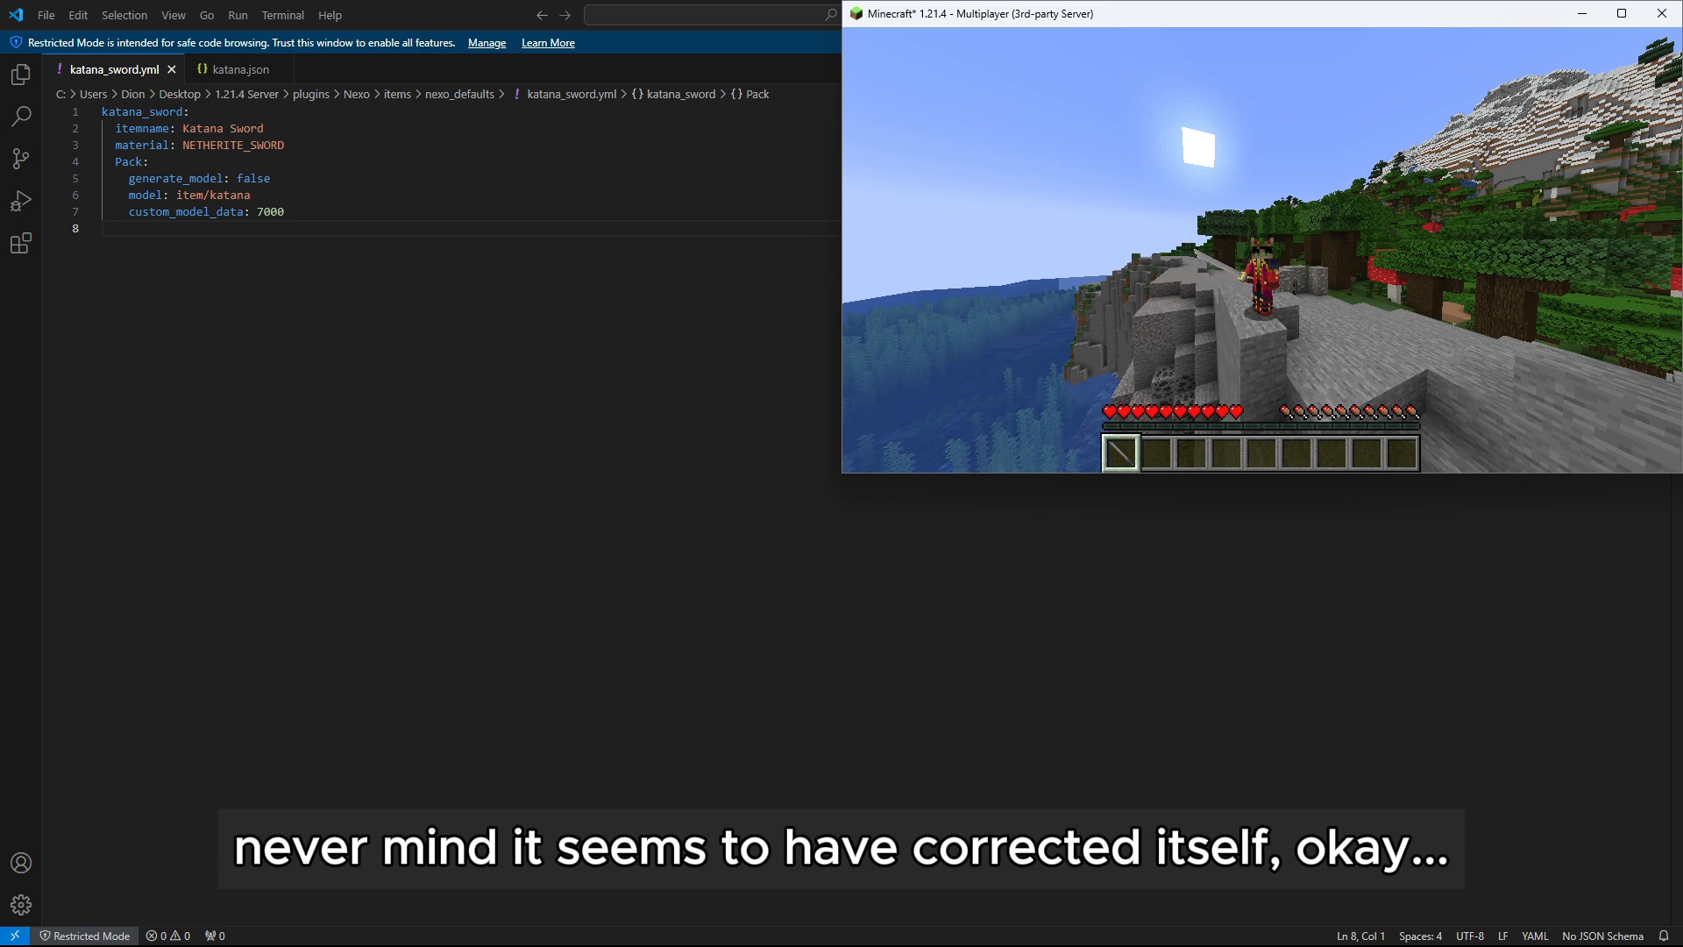
key(t)
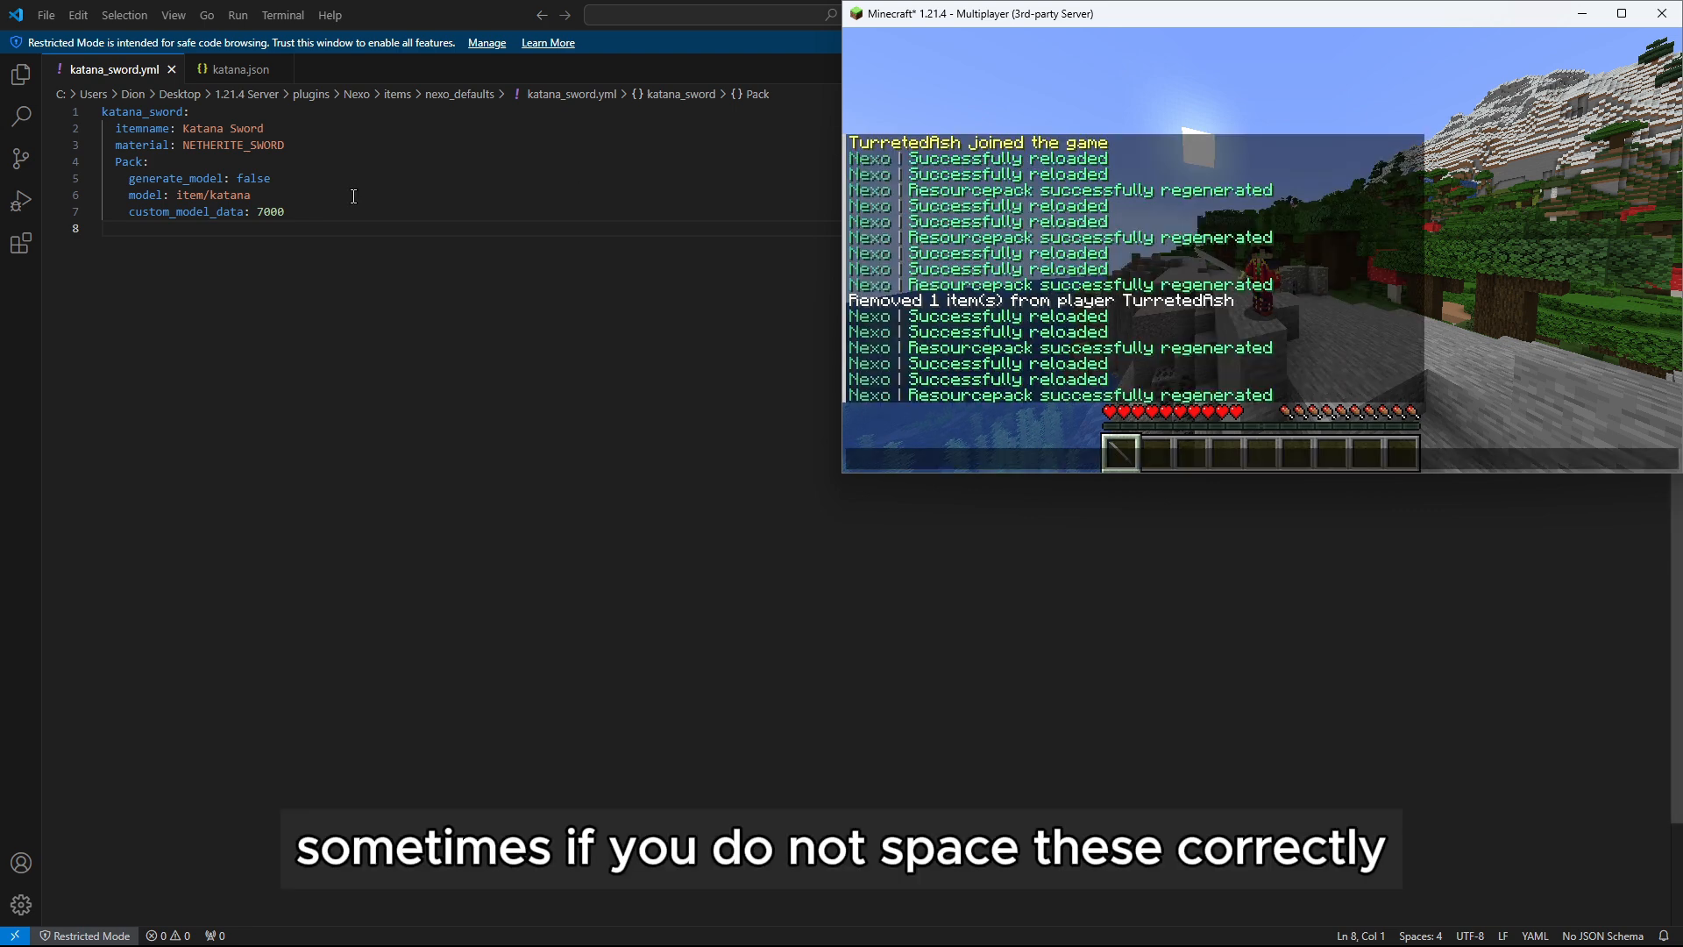
click(131, 205)
key(Down)
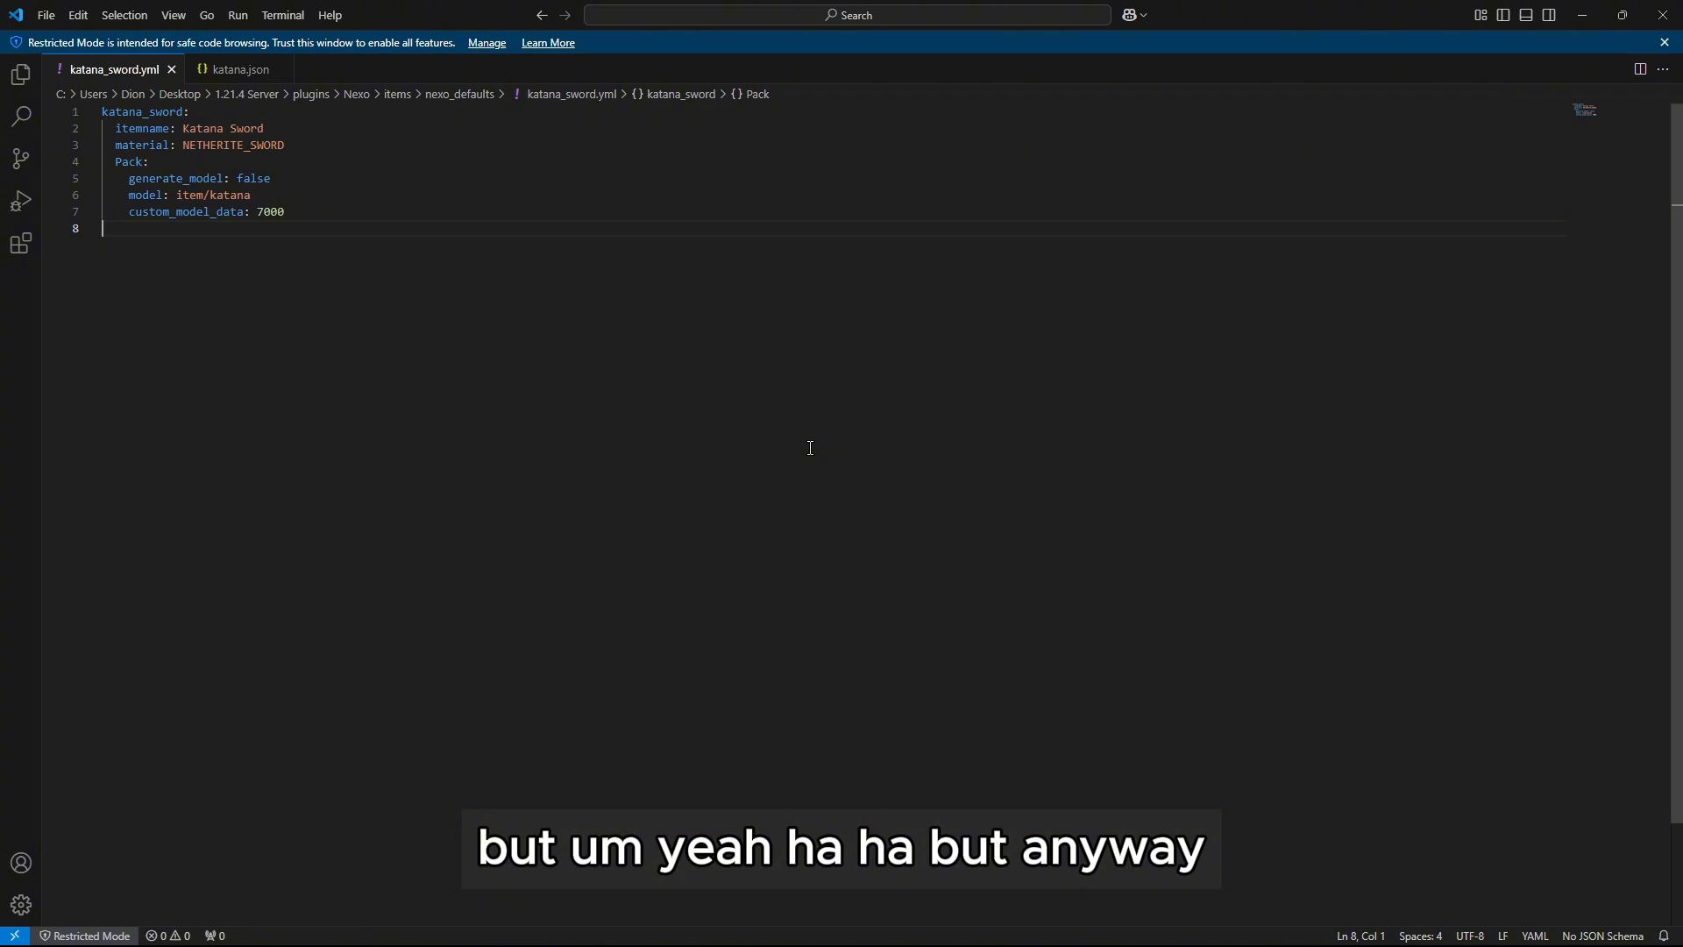
Copy the Components header with its enchantment_glint_override and durability lines from the example in the Nexo items documentation.
click(1583, 15)
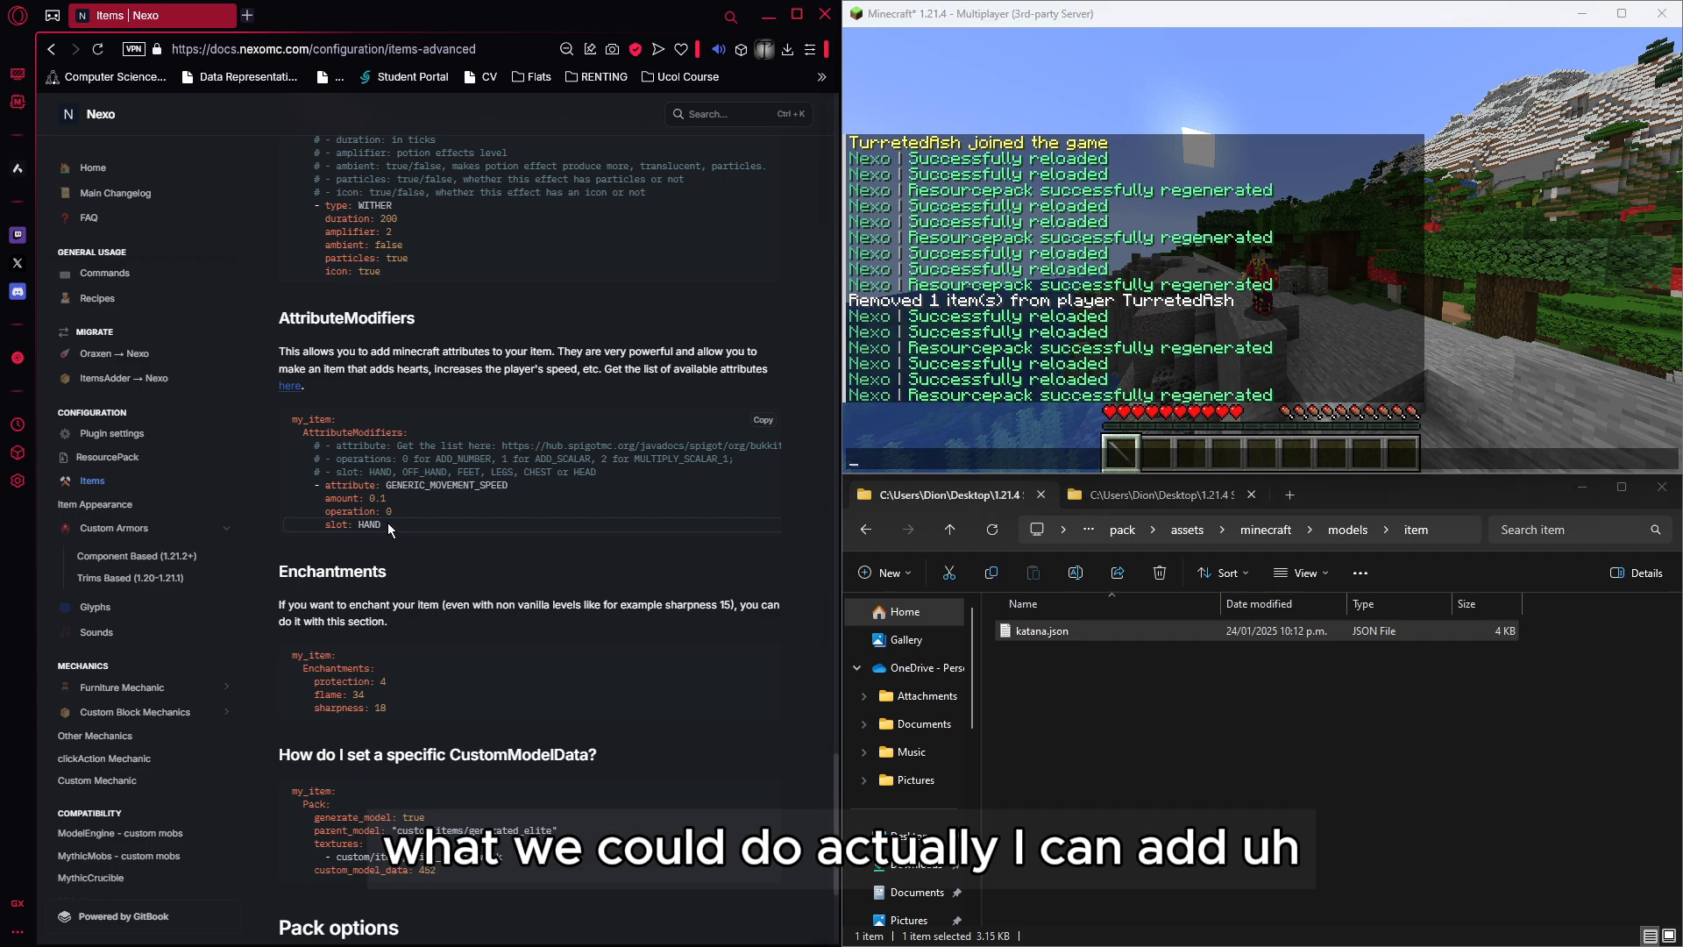
scroll(397, 497, up, 3)
scroll(409, 488, up, 20)
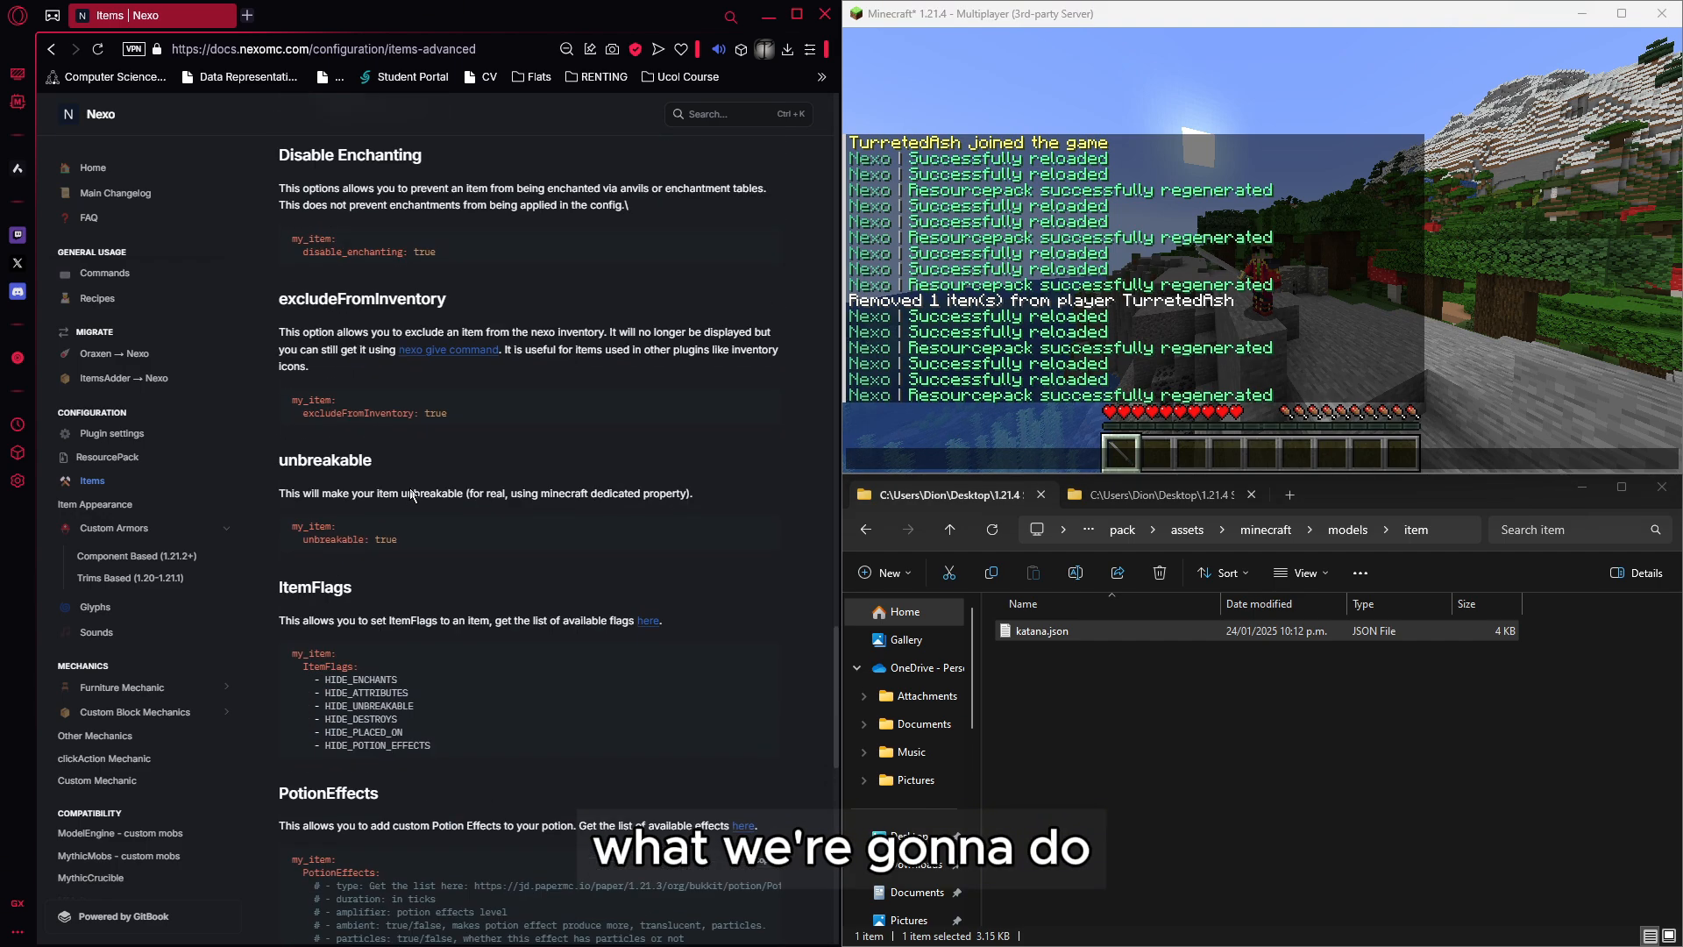
scroll(409, 449, up, 8)
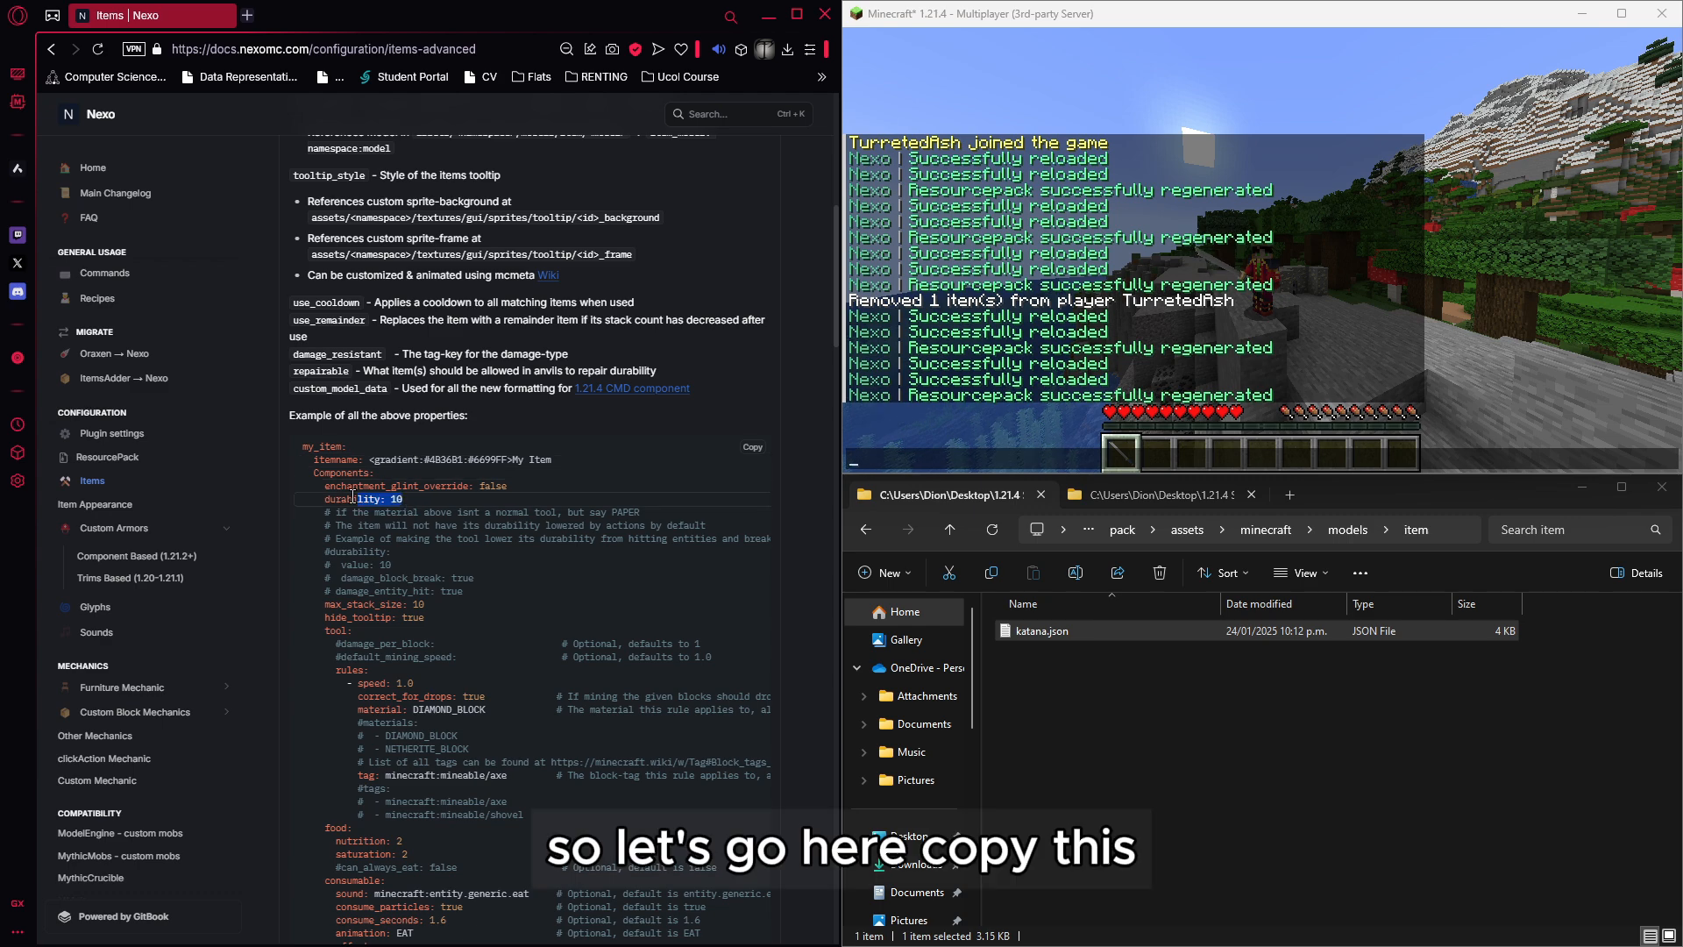
drag(403, 498, 297, 472)
key(ctrl+c)
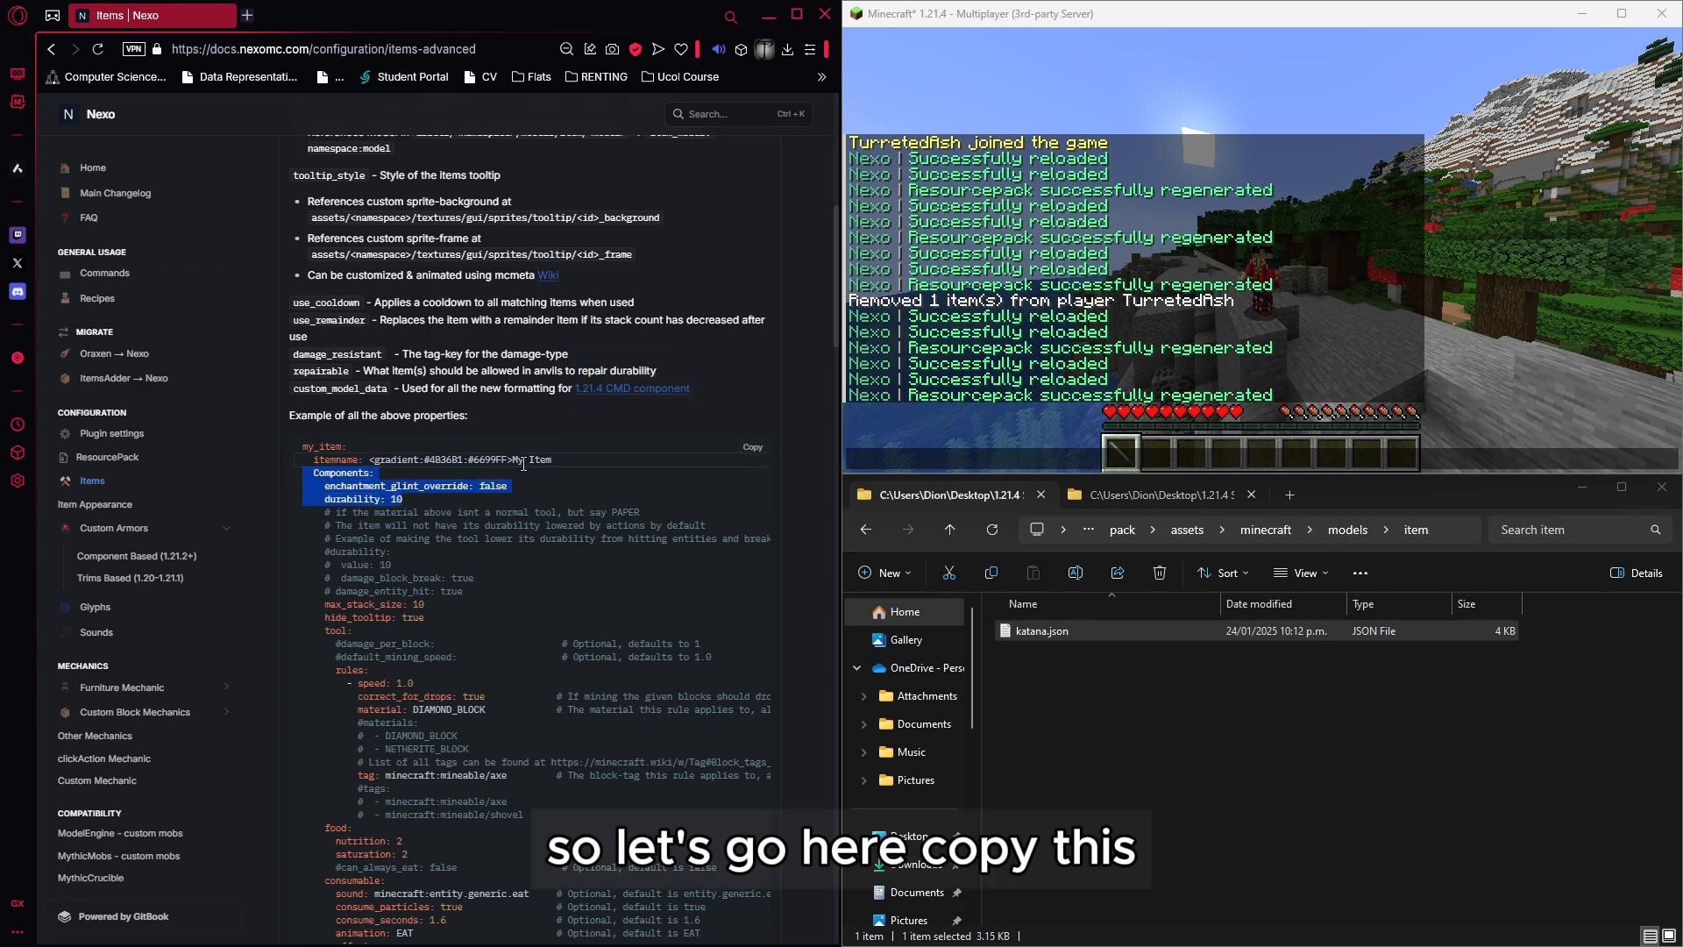
Return to katana_sword.yml and paste the Components block below custom_model_data, checking that Components aligns with Pack.
key(alt+Tab)
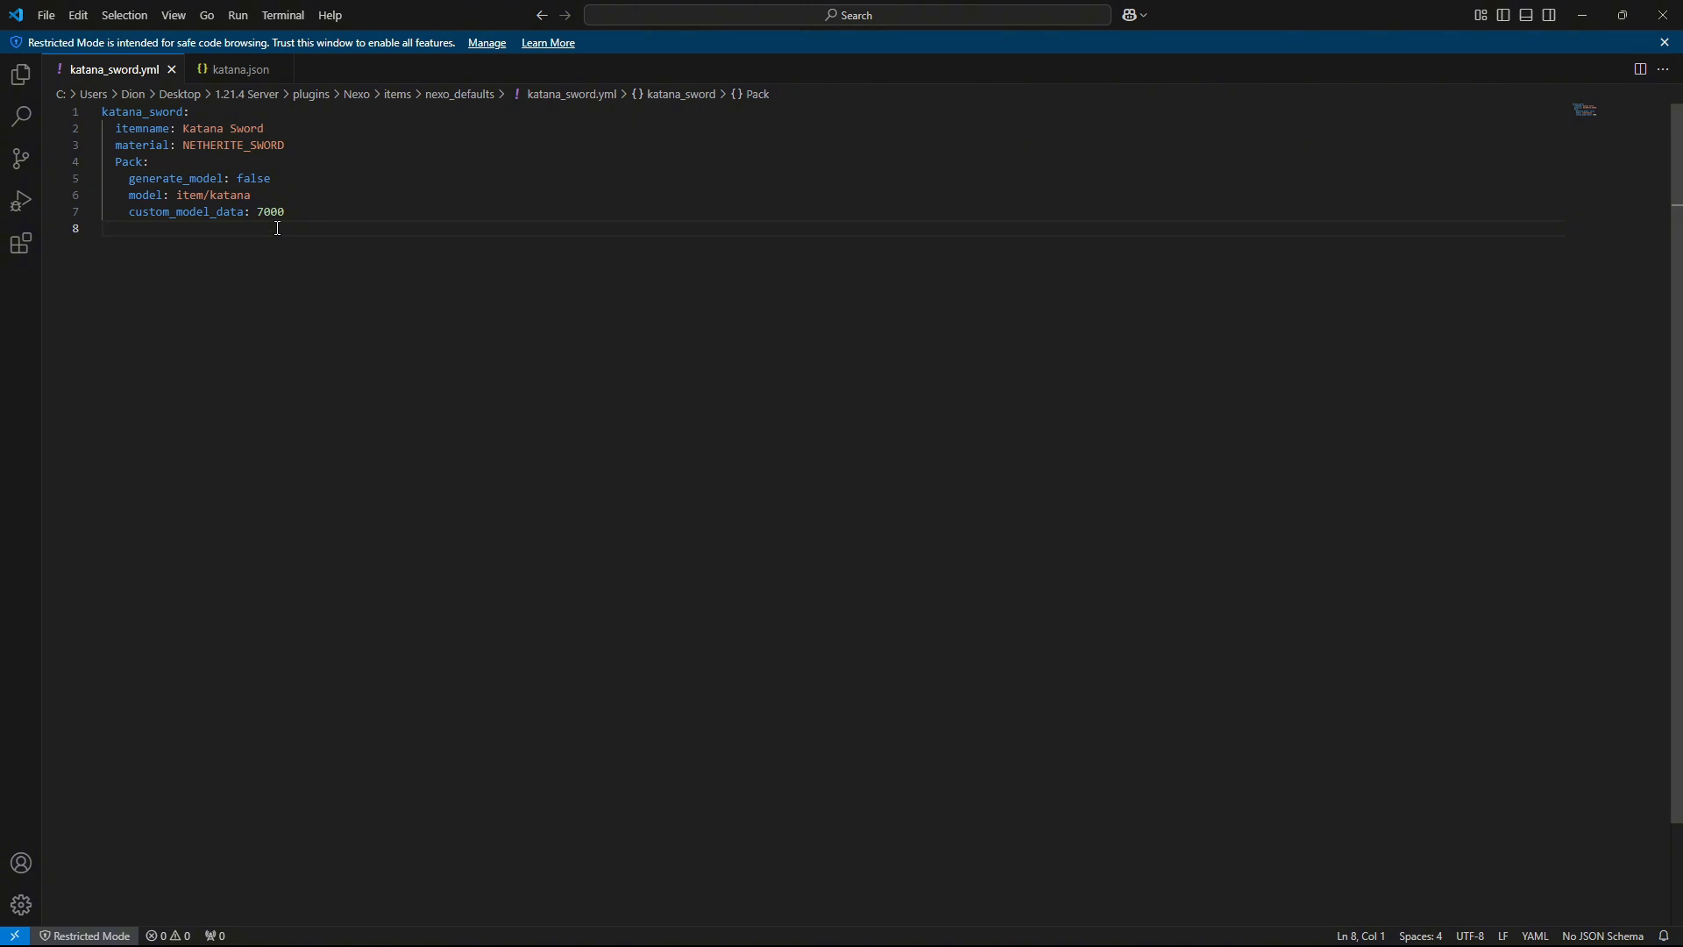
key(ctrl+v)
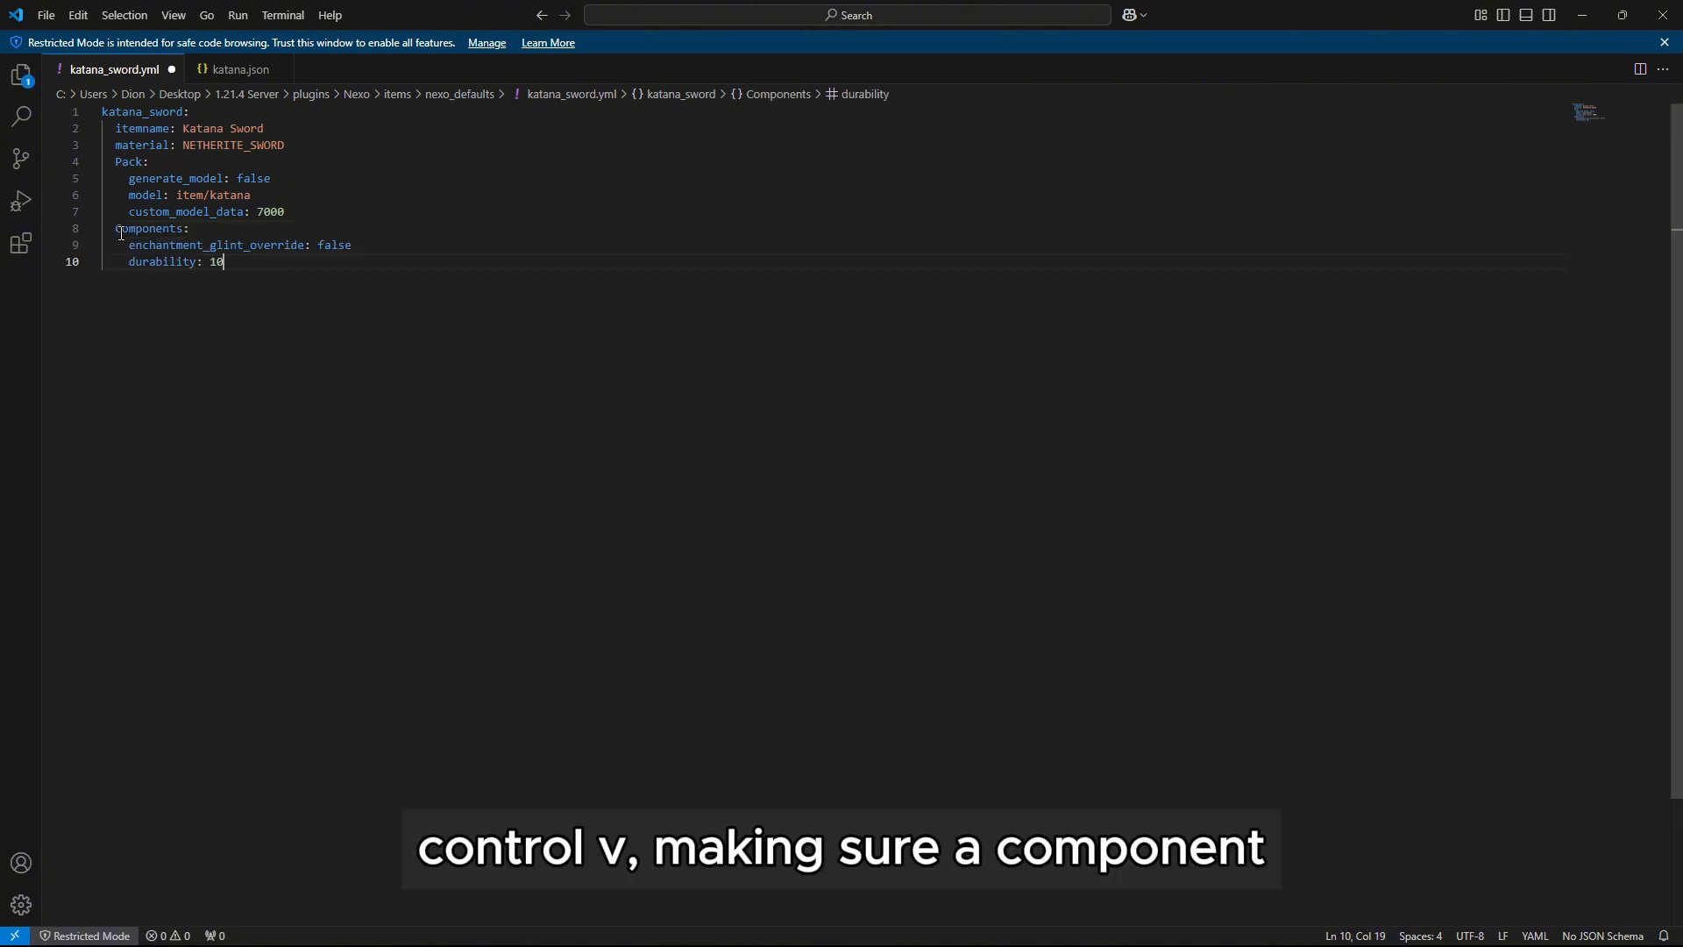
drag(116, 229, 182, 228)
click(121, 228)
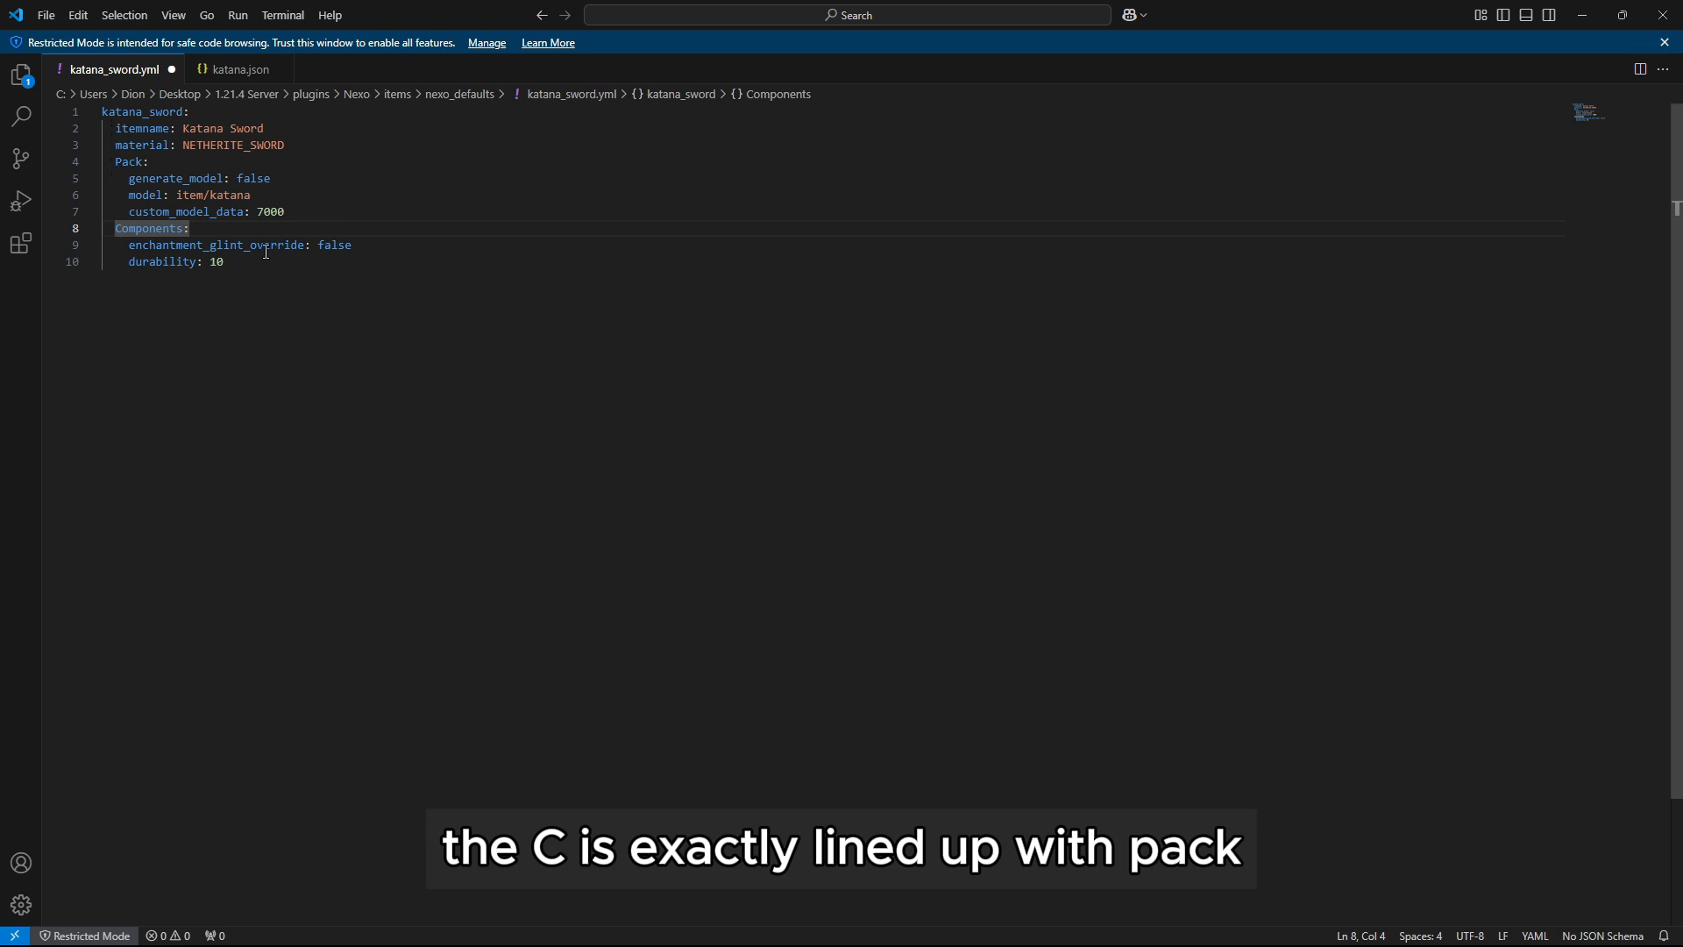
Remove the enchantment_glint_override line from Components, set durability to 100 and save the file.
drag(358, 246, 129, 246)
key(BackSpace)
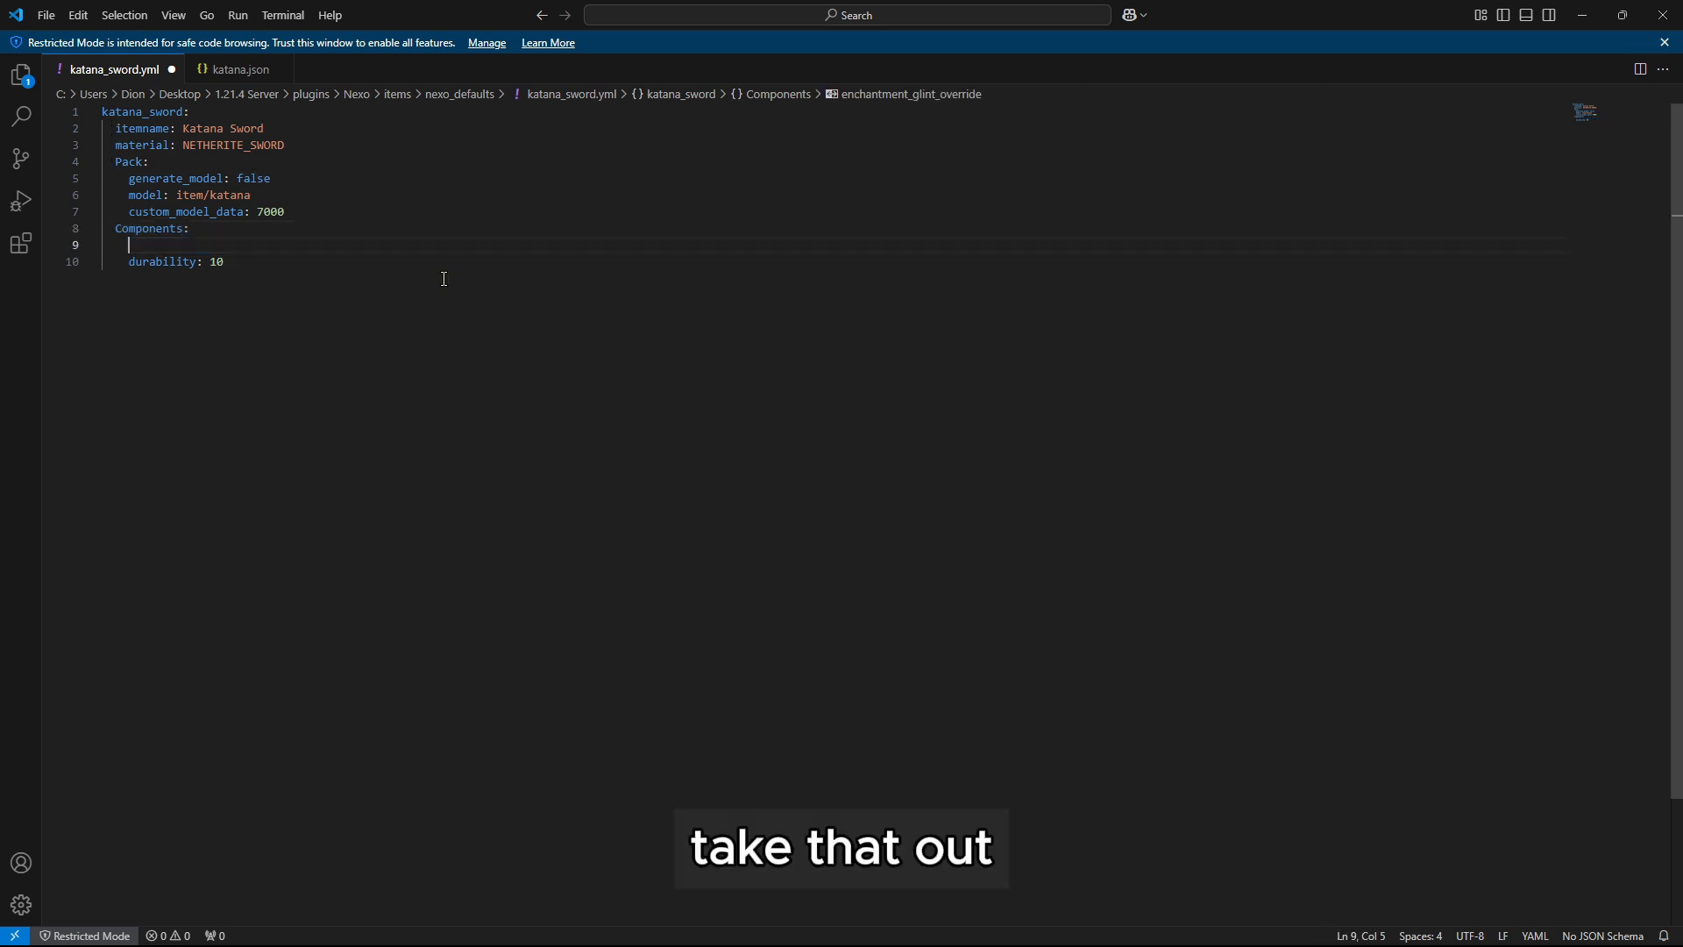
key(BackSpace)
key(BackSpace)
click(253, 247)
text(0)
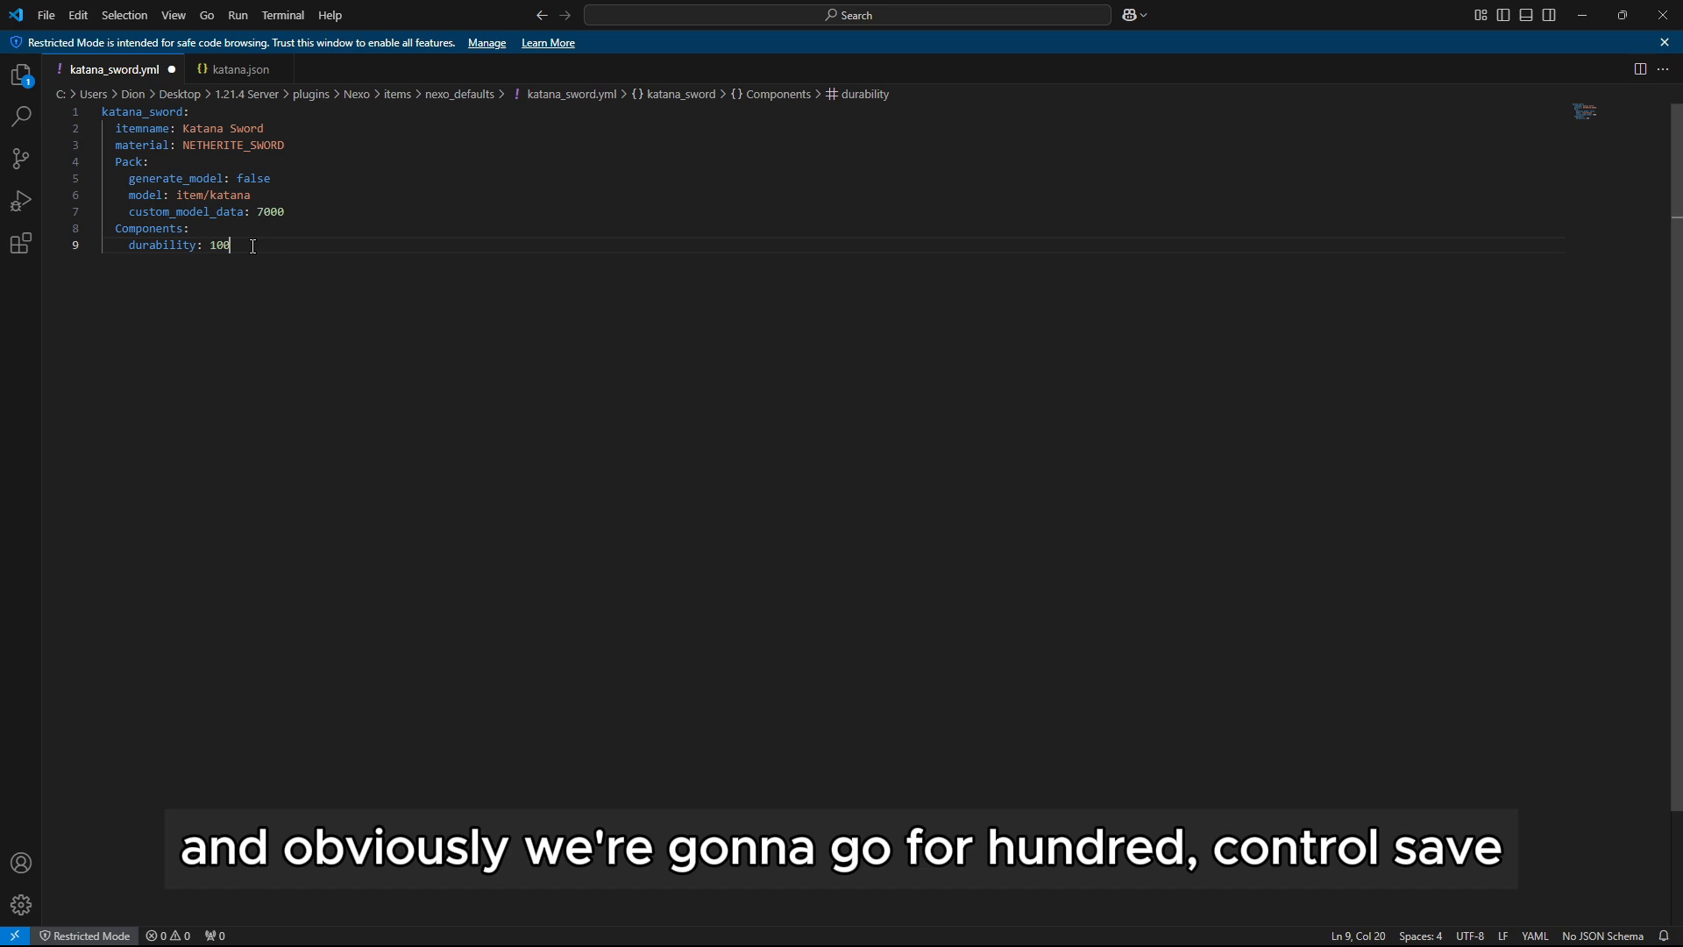
key(ctrl+s)
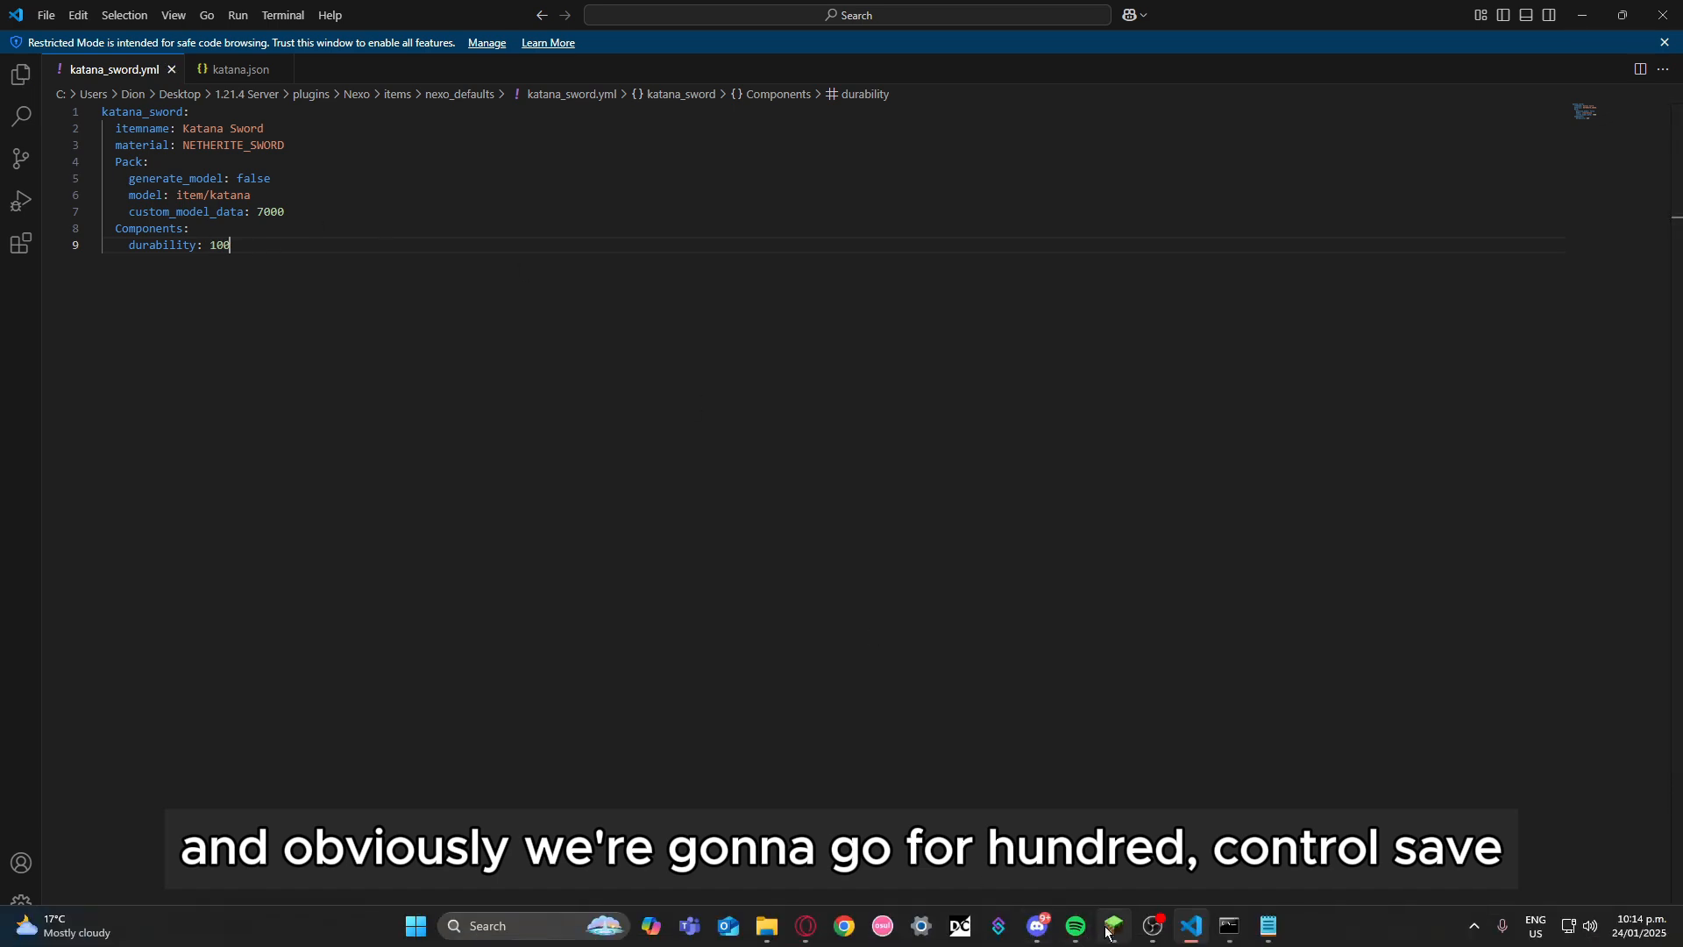
Switch to Minecraft and rerun /nexo reload all to load the new durability setting.
click(1113, 925)
key(Escape)
key(t)
key(Up)
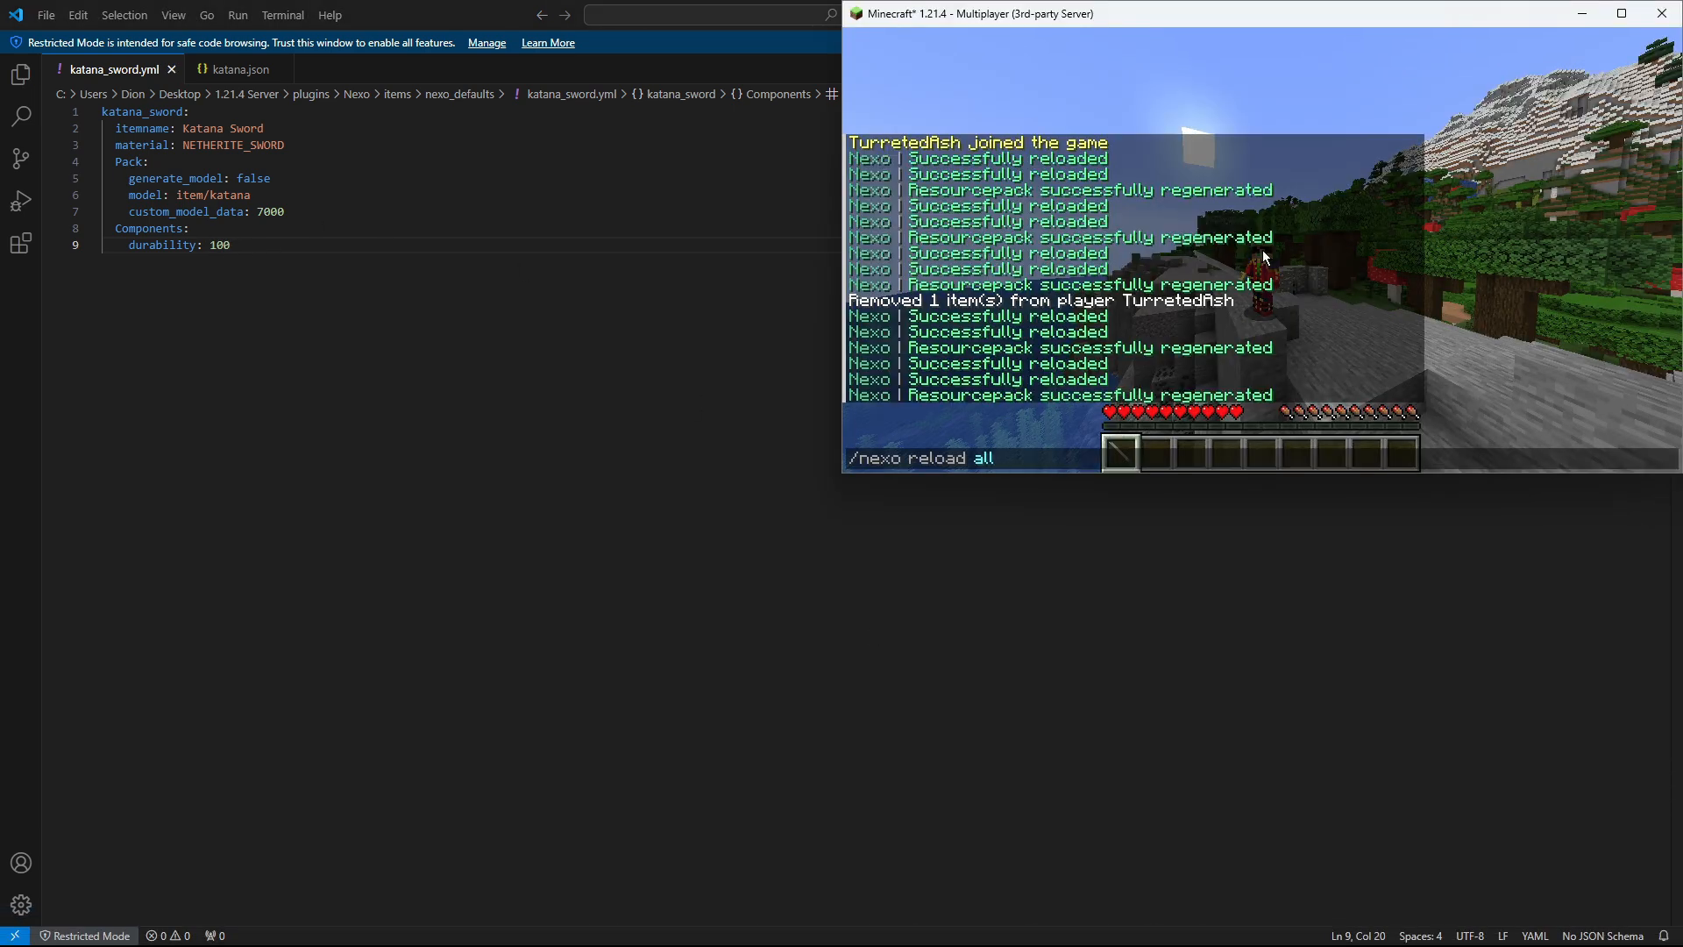
key(Return)
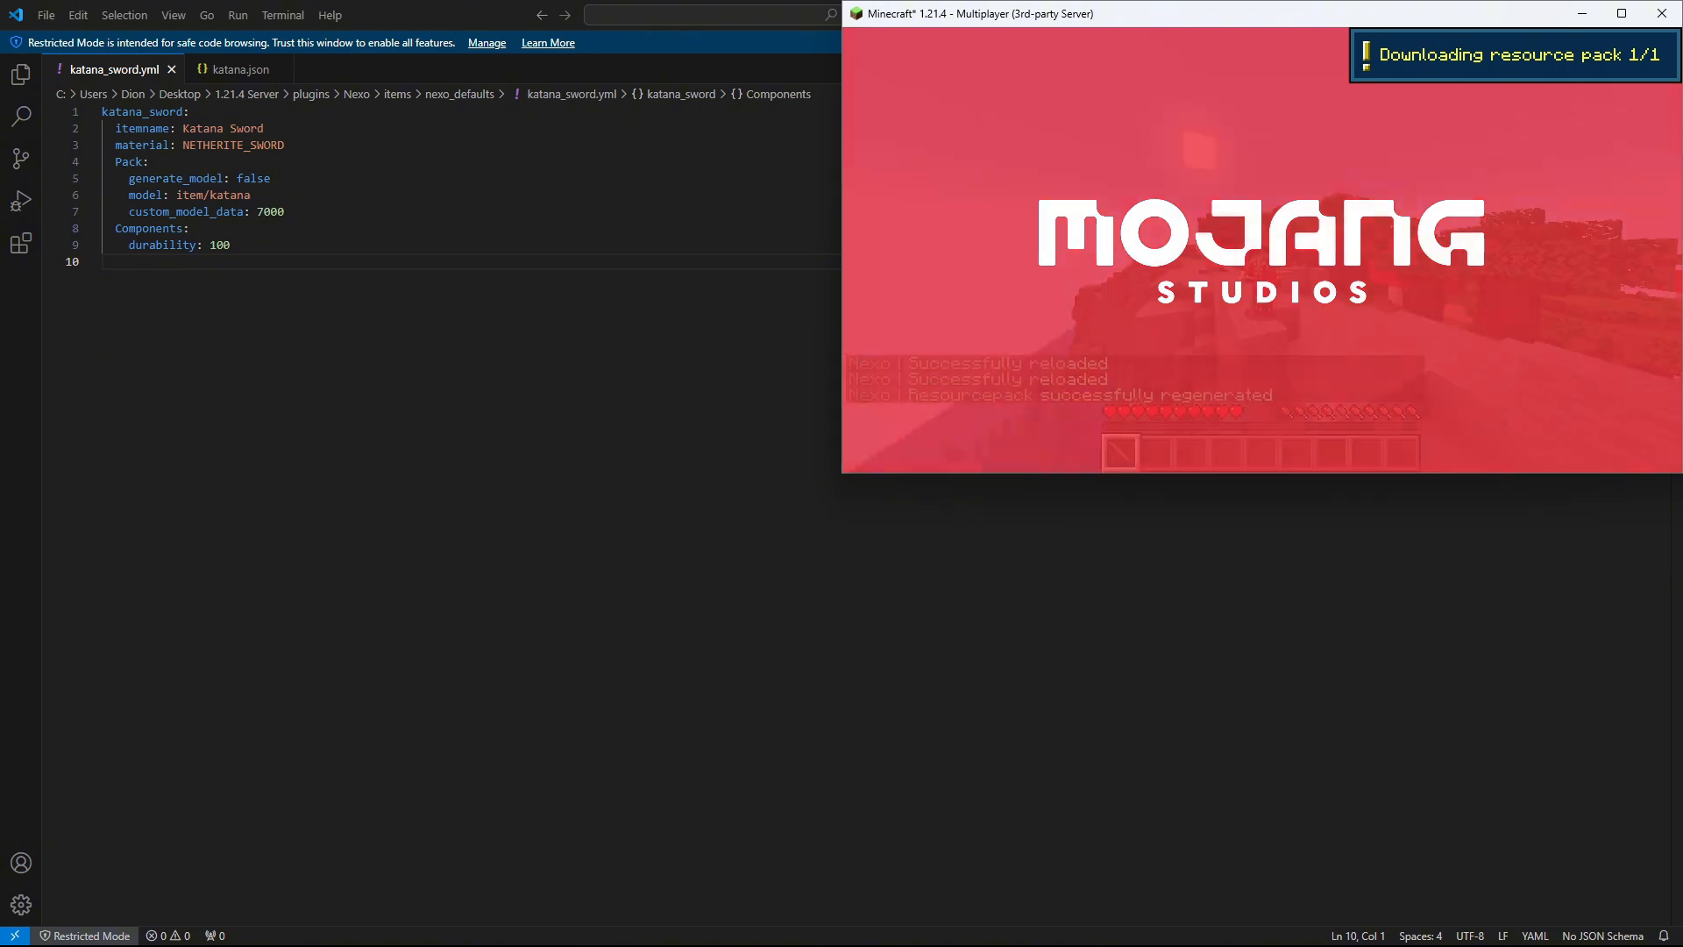
text(ee)
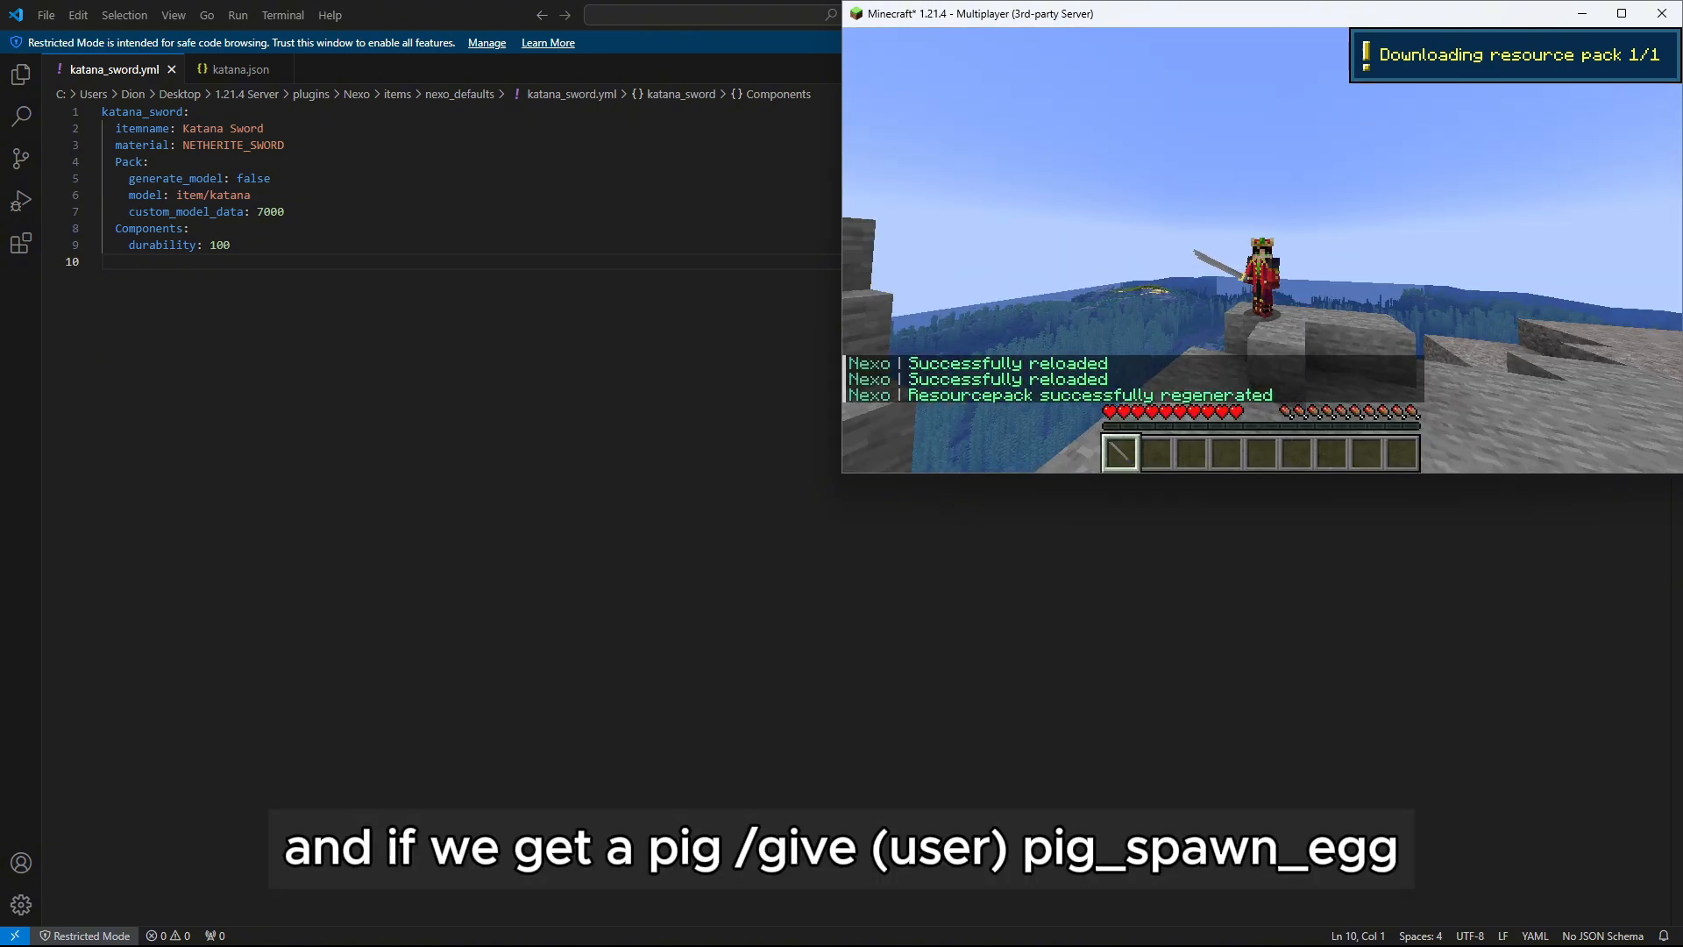
Give the player a pig spawn egg with the /give command and use it to spawn a pig on the ground.
text(/give TurretedAsh )
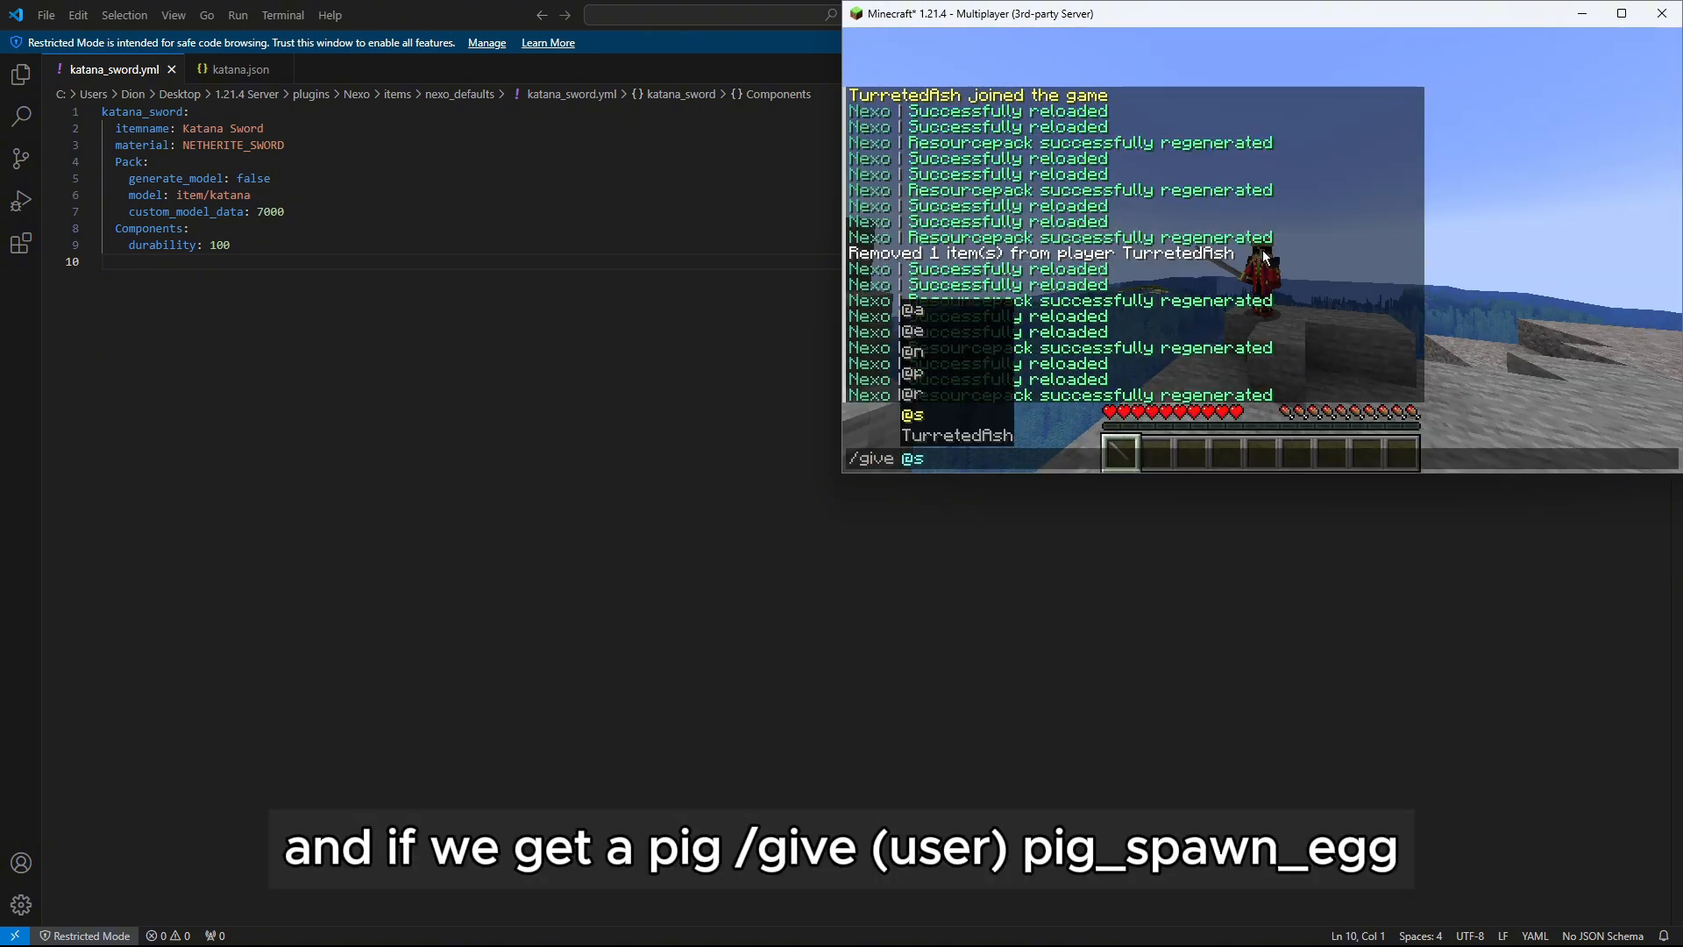
text(pig)
key(Tab)
key(Return)
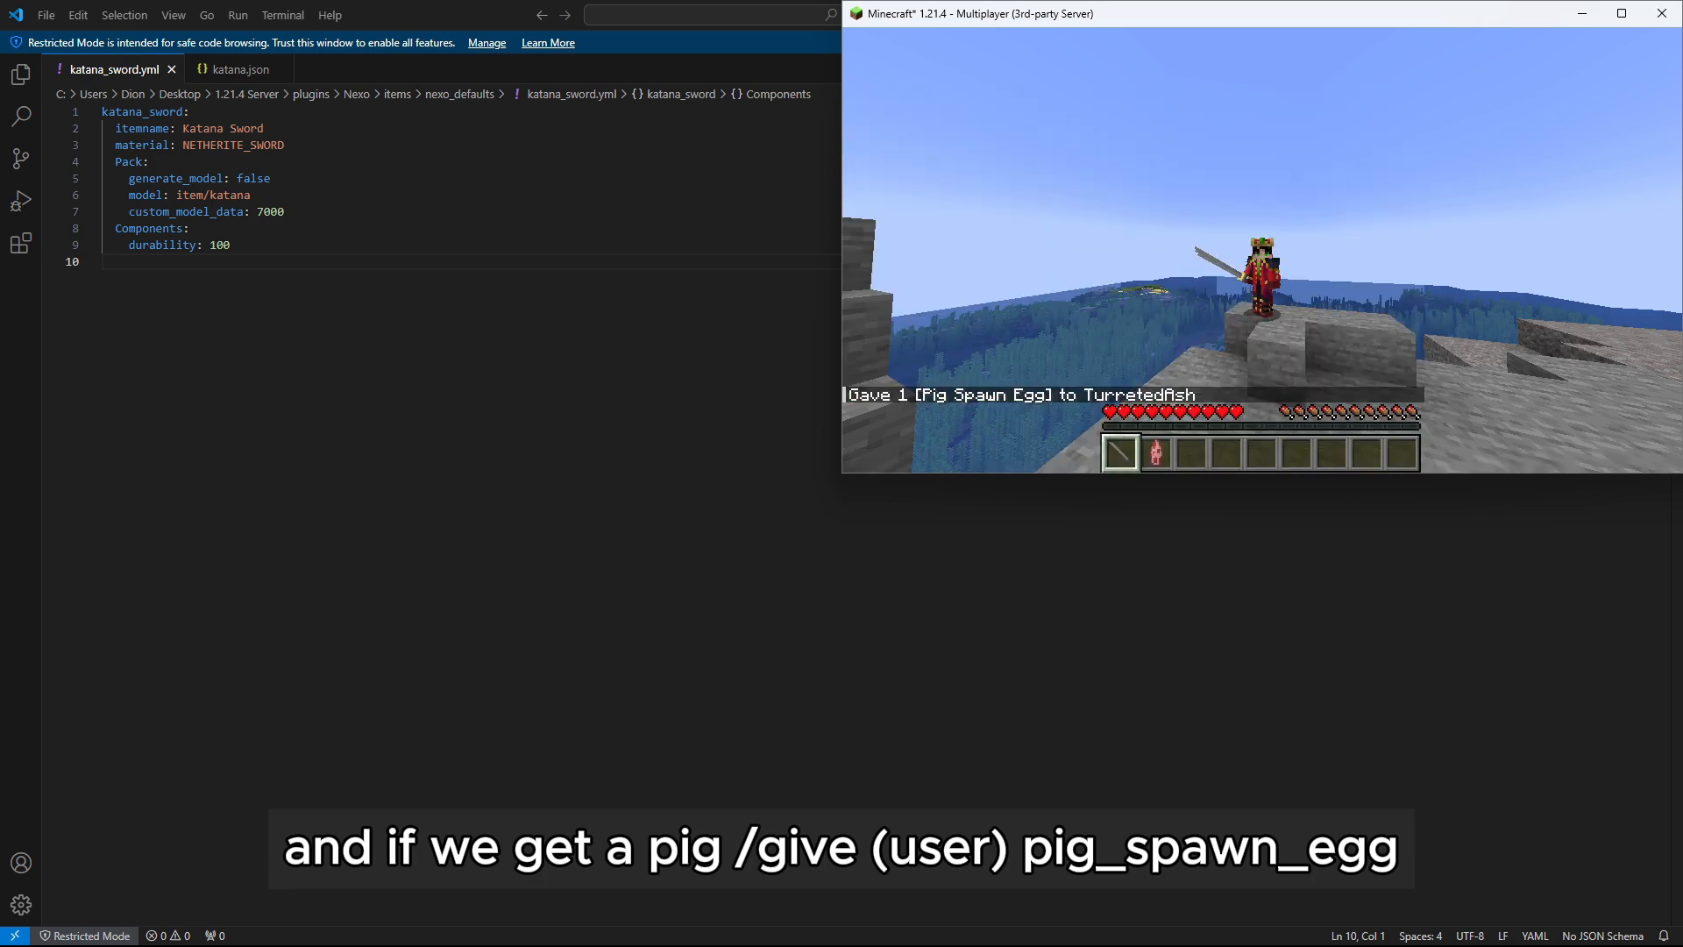
key(F5)
key(2)
right_click(1263, 250)
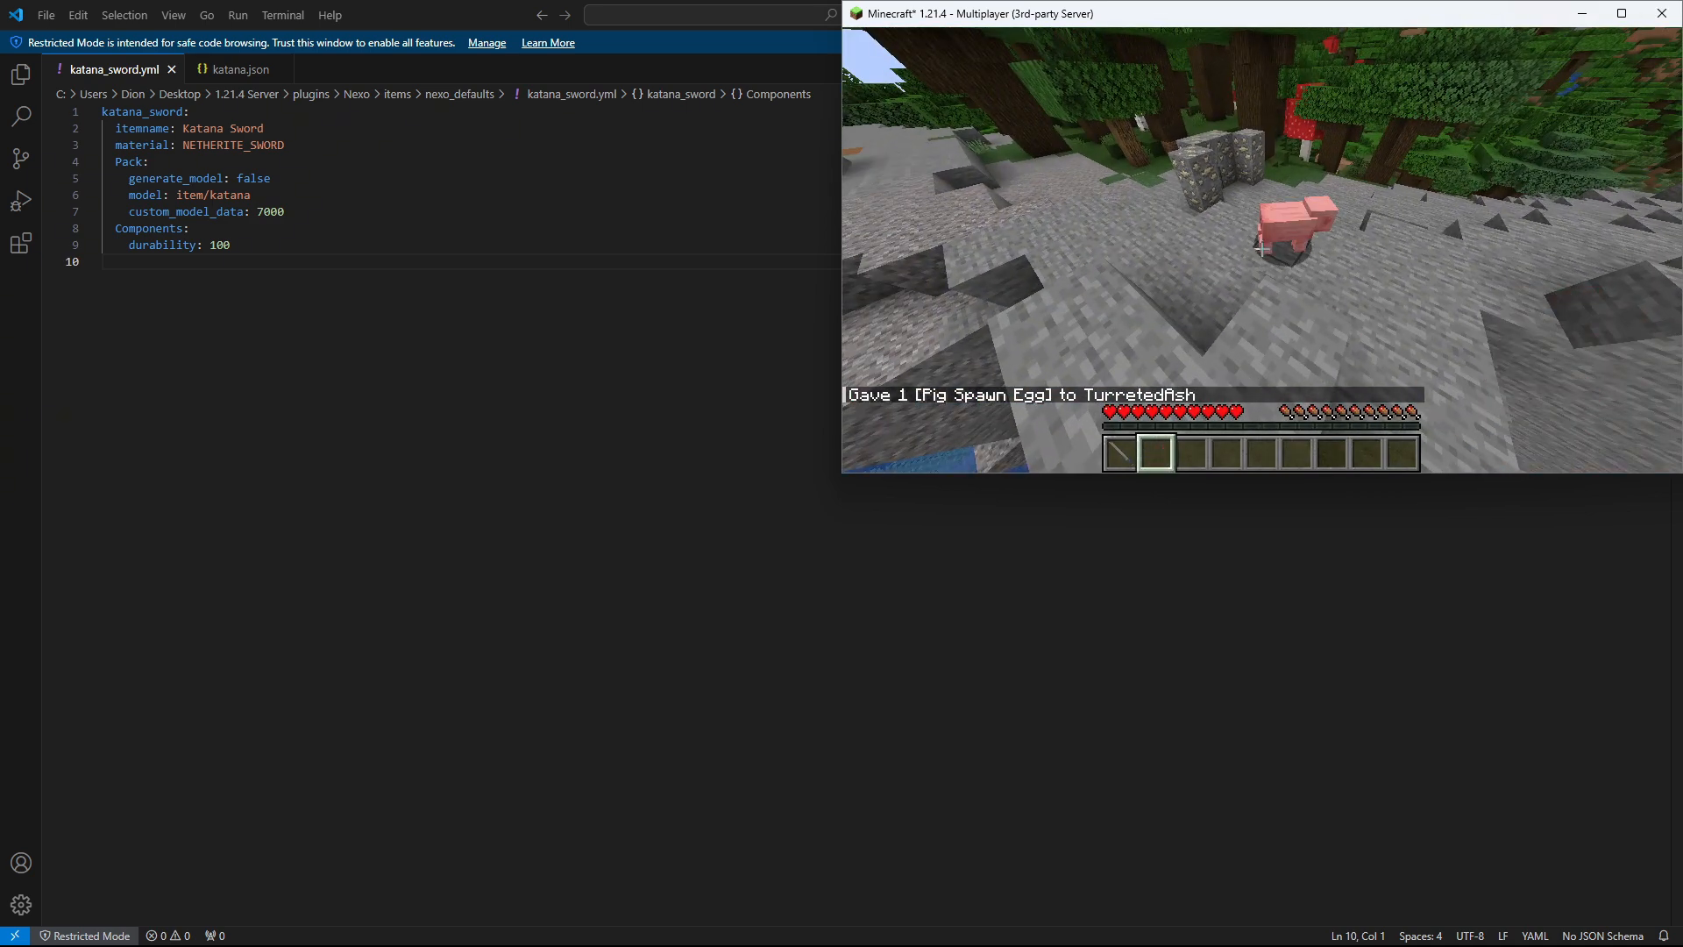
Strike the pig with the Katana Sword and inspect the sword's durability in the inventory.
key(1)
click(1262, 250)
click(1263, 250)
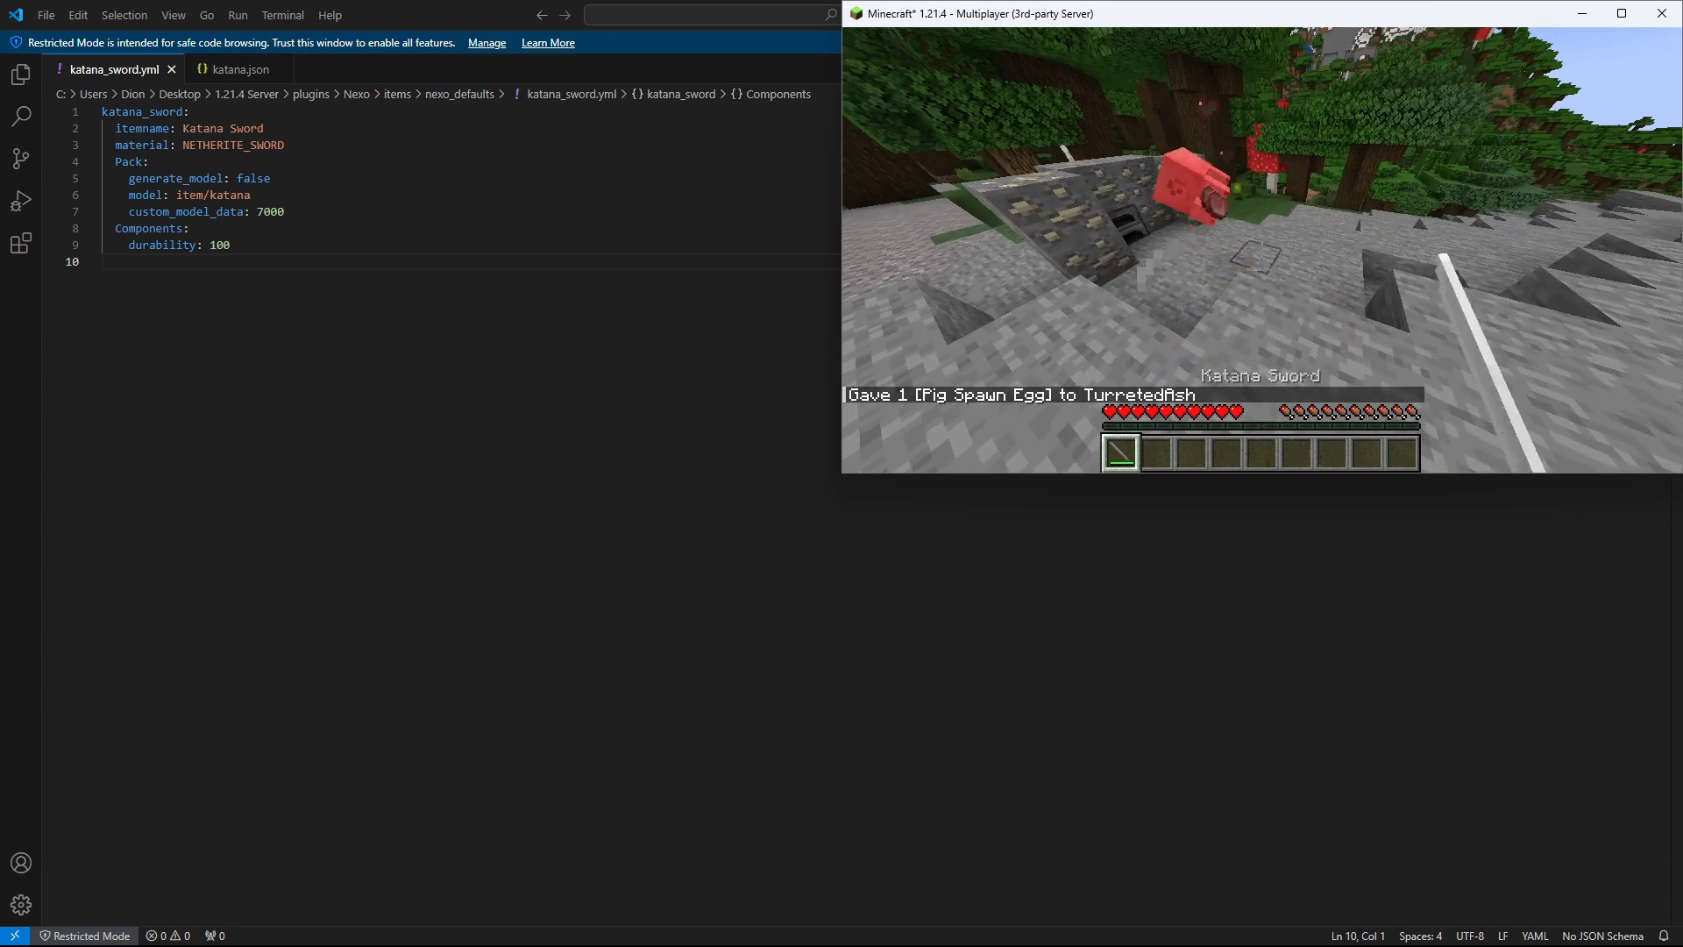
key(e)
mouse_move(1129, 373)
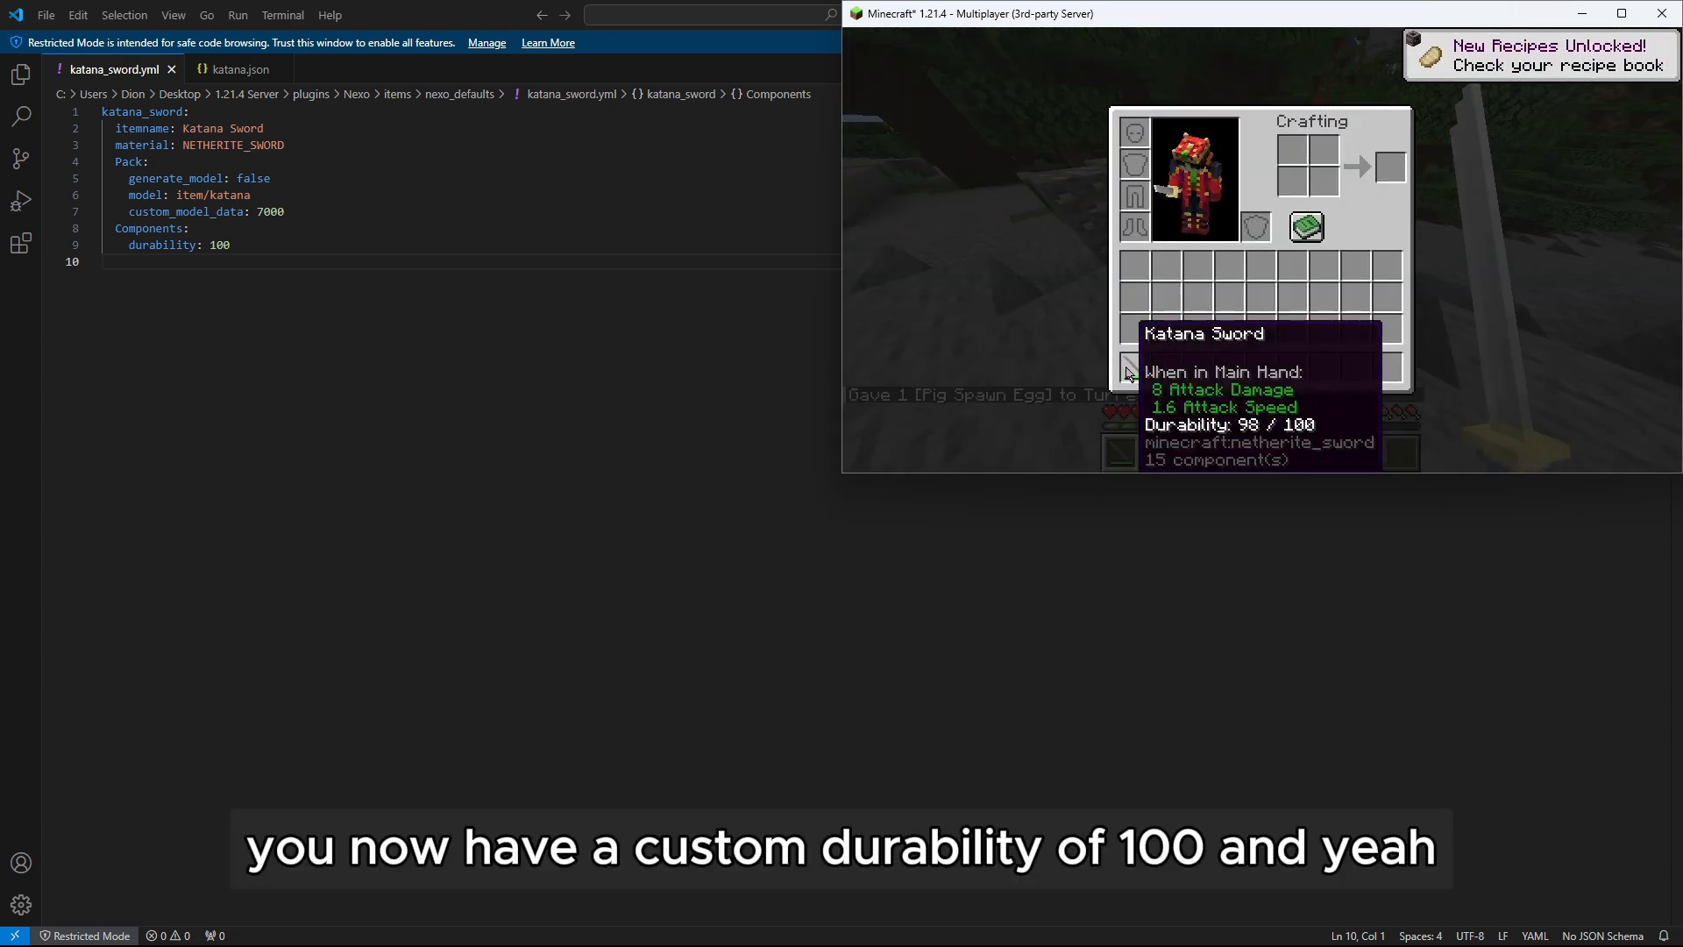